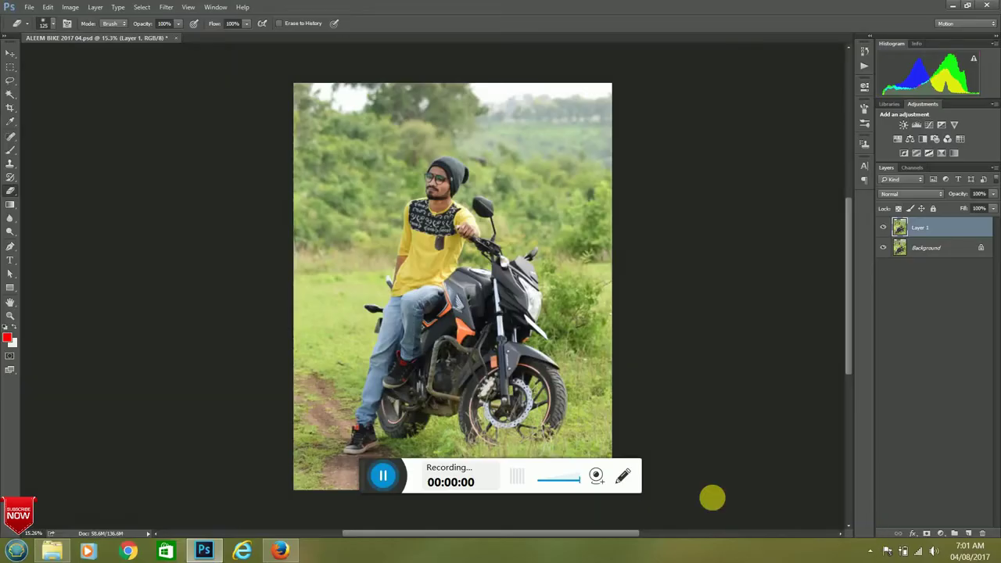
Launch the Camera Raw filter on Layer 1
{"action": "left_click", "coordinate": [598, 476]}
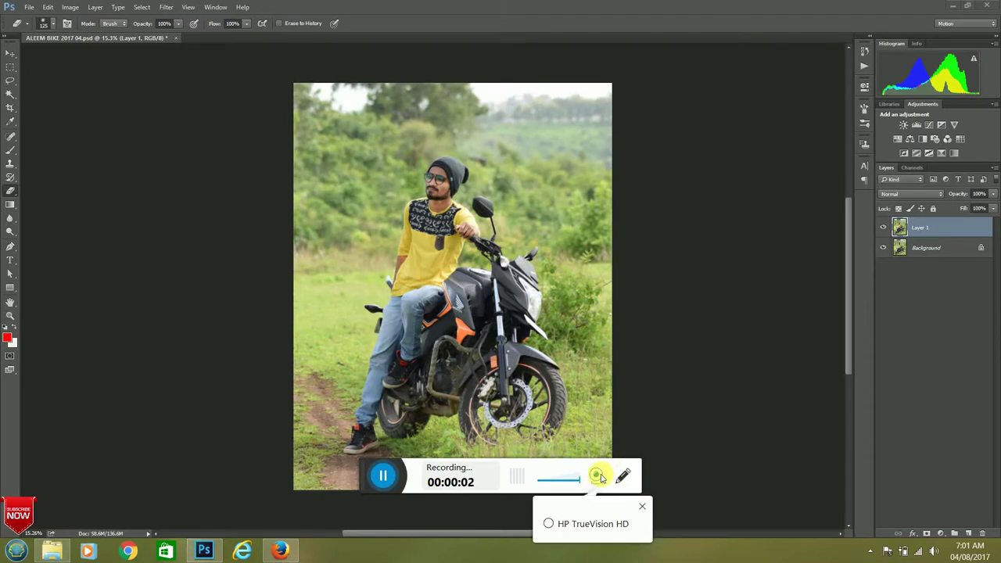
{"action": "left_click", "coordinate": [597, 476]}
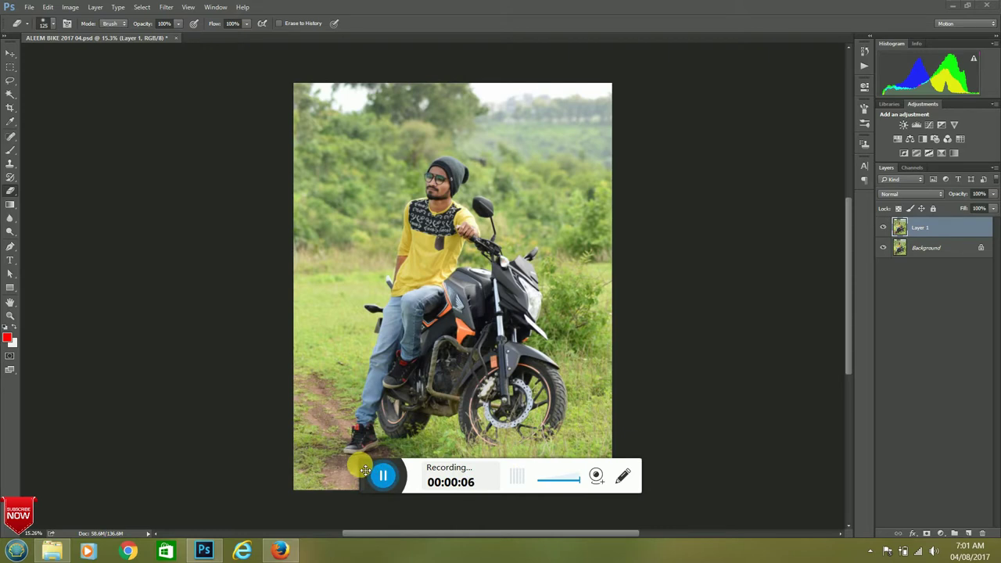
{"action": "mouse_move", "coordinate": [369, 473]}
{"action": "left_mouse_down"}
{"action": "mouse_move", "coordinate": [713, 447]}
{"action": "mouse_move", "coordinate": [365, 557]}
{"action": "left_mouse_up"}
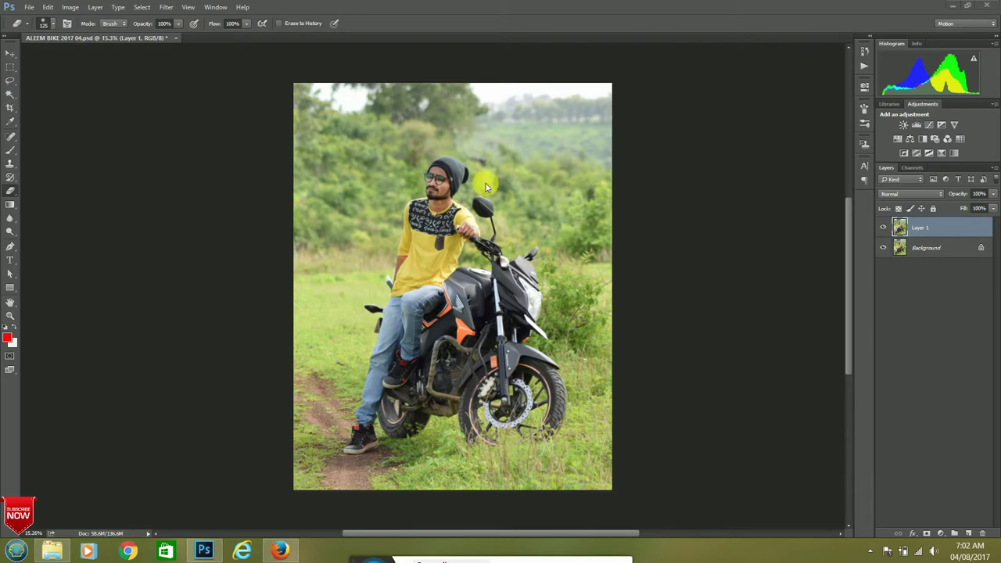
{"action": "left_click", "coordinate": [162, 7]}
{"action": "left_click", "coordinate": [188, 82]}
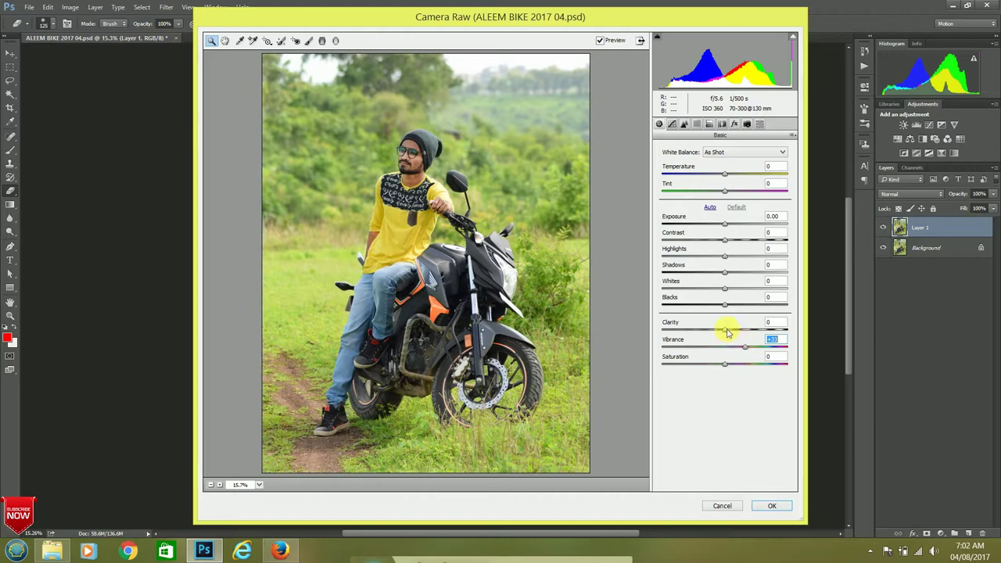
Raise the Oranges luminance to +75 and apply the Camera Raw filter
{"action": "left_click", "coordinate": [705, 126]}
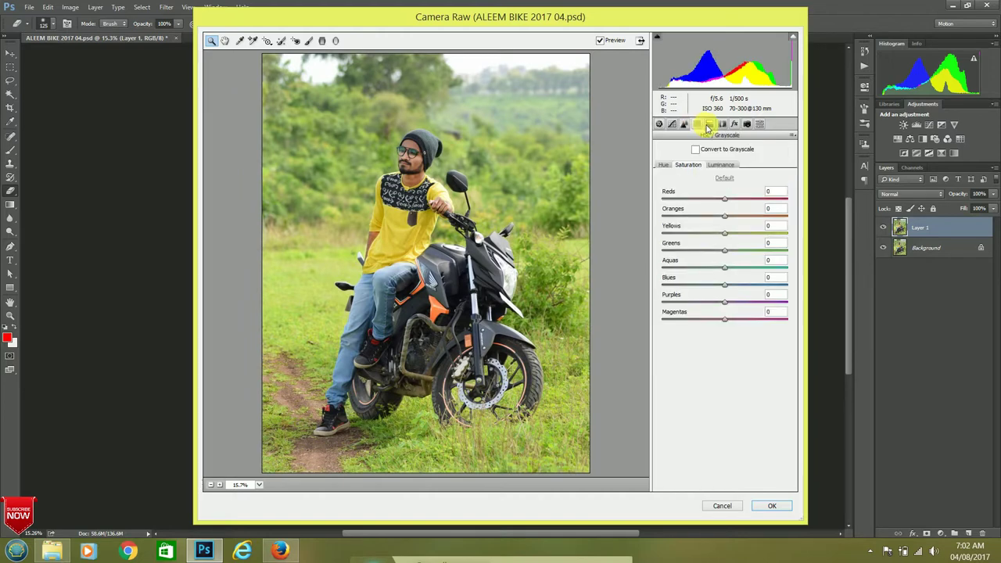
{"action": "left_click", "coordinate": [722, 167]}
{"action": "left_click_drag", "start_coordinate": [725, 217], "coordinate": [772, 218]}
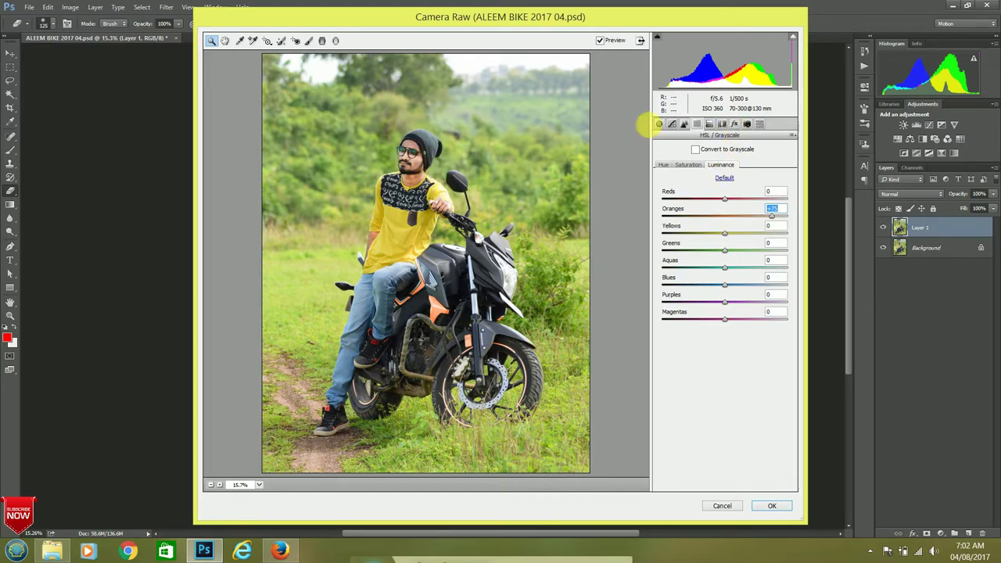
{"action": "left_click", "coordinate": [659, 125]}
{"action": "left_click", "coordinate": [709, 125]}
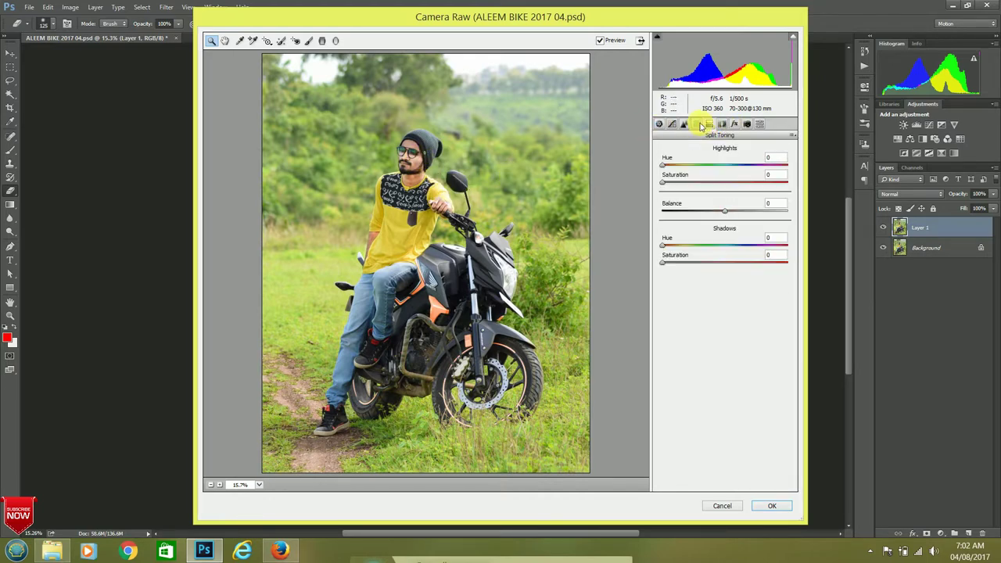
{"action": "left_click", "coordinate": [690, 164]}
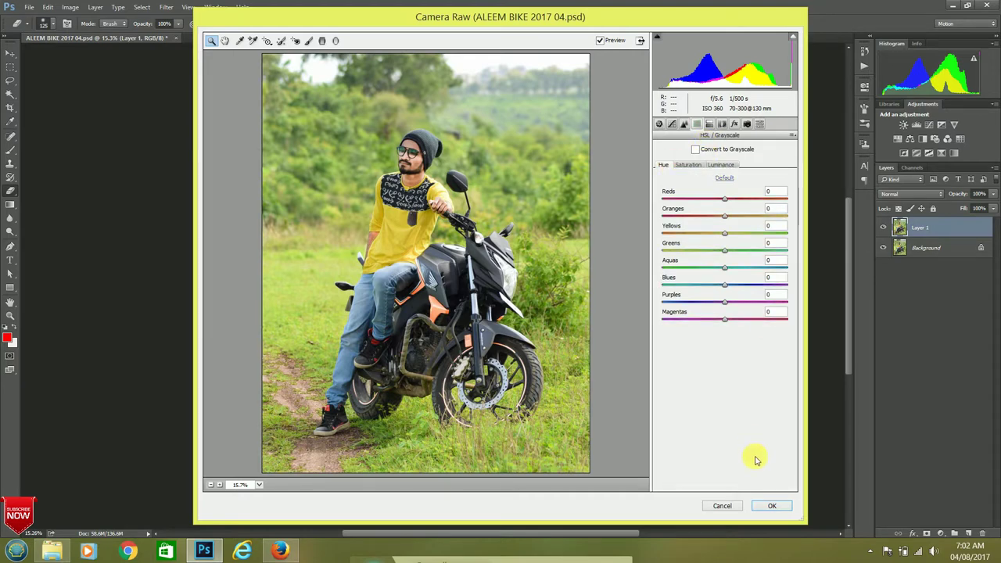
{"action": "left_click", "coordinate": [769, 506]}
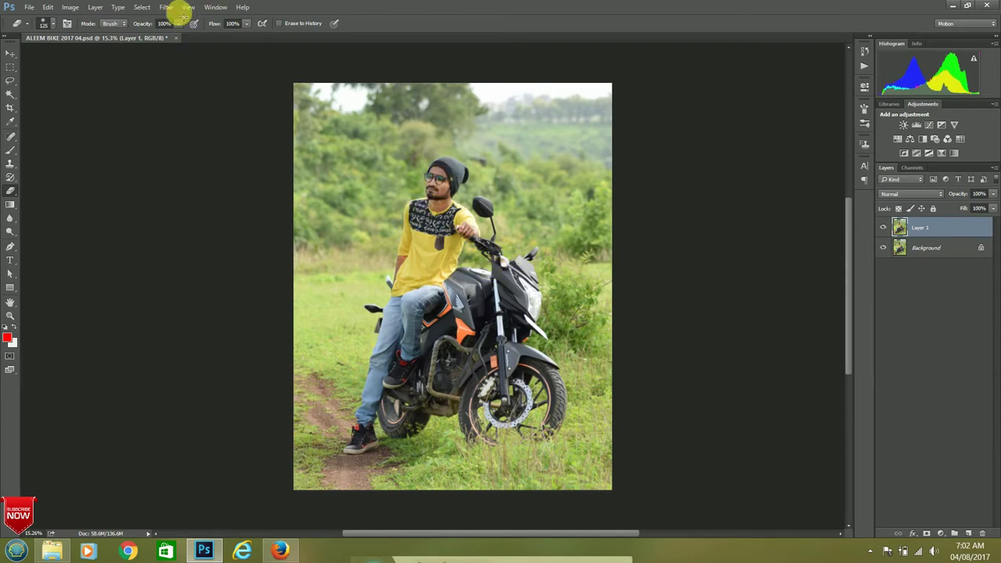
Apply a Brightness/Contrast adjustment with brightness -11 to Layer 1
{"action": "left_click", "coordinate": [169, 8]}
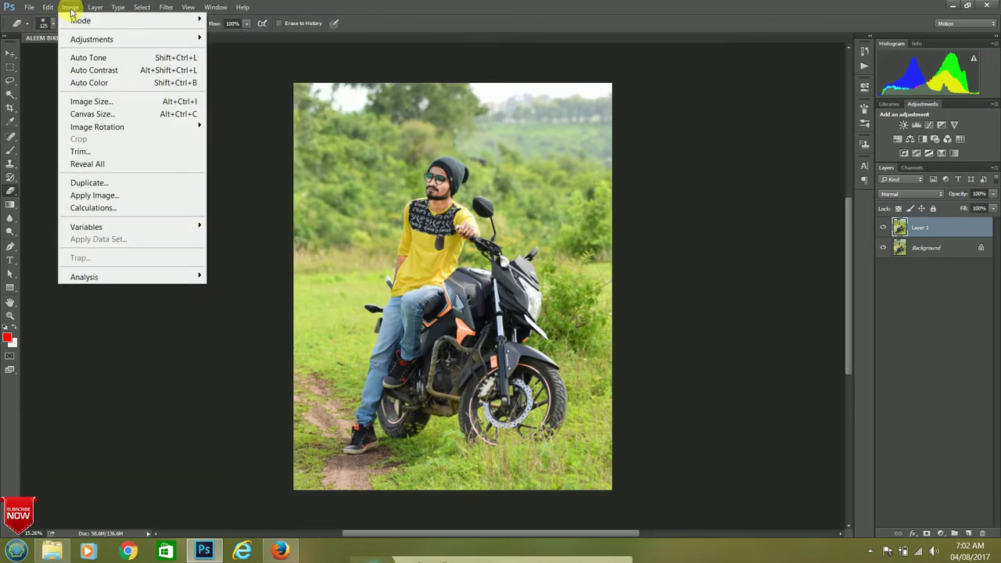
{"action": "mouse_move", "coordinate": [92, 39]}
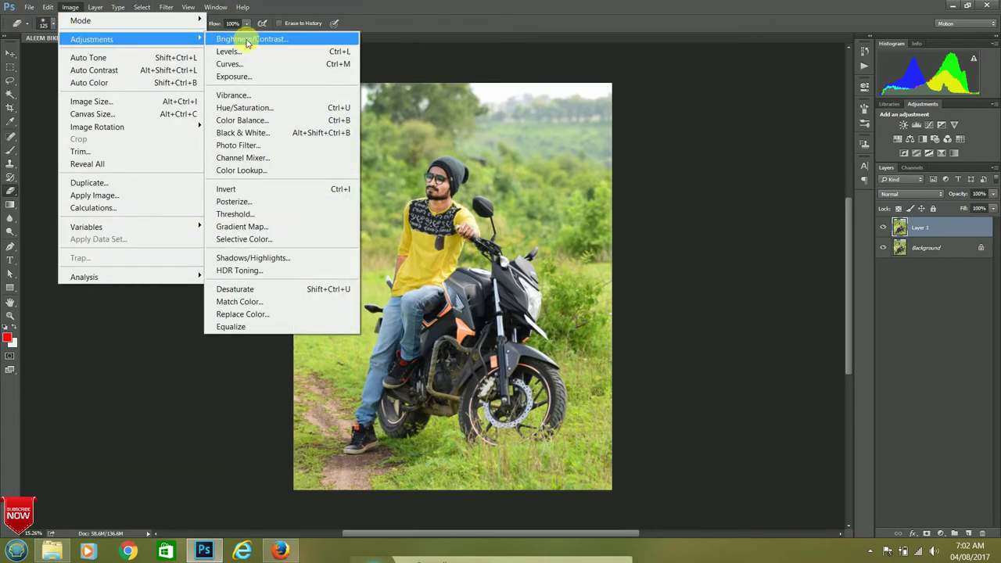
{"action": "left_click", "coordinate": [247, 41]}
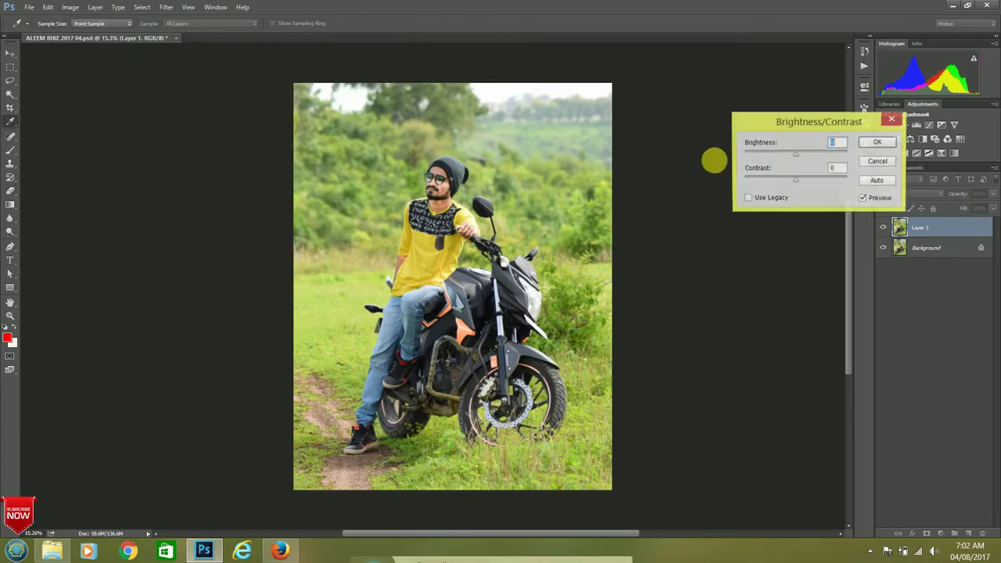
{"action": "left_click", "coordinate": [779, 154]}
{"action": "left_click_drag", "start_coordinate": [784, 155], "coordinate": [794, 156]}
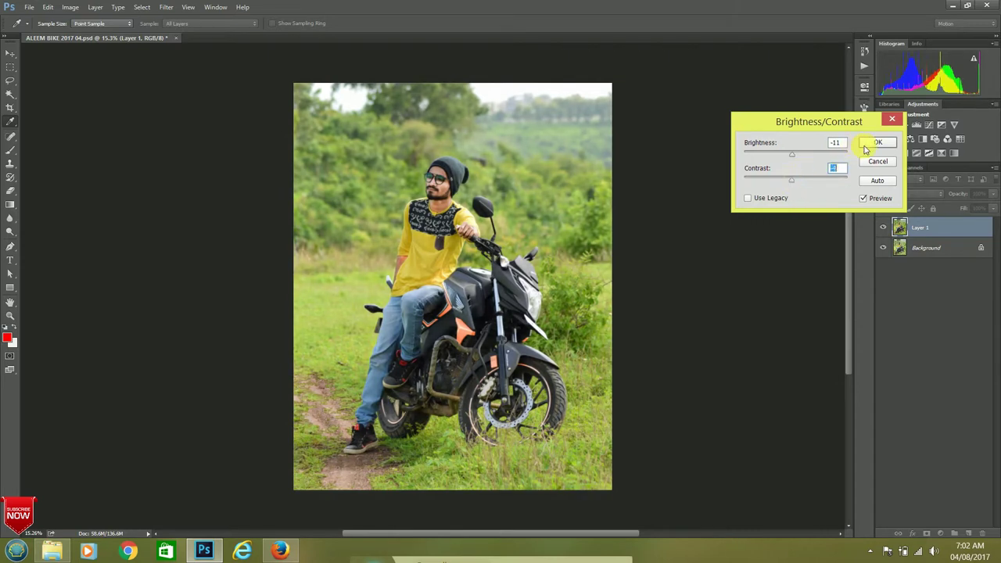
{"action": "left_click", "coordinate": [878, 143]}
{"action": "key", "text": "e"}
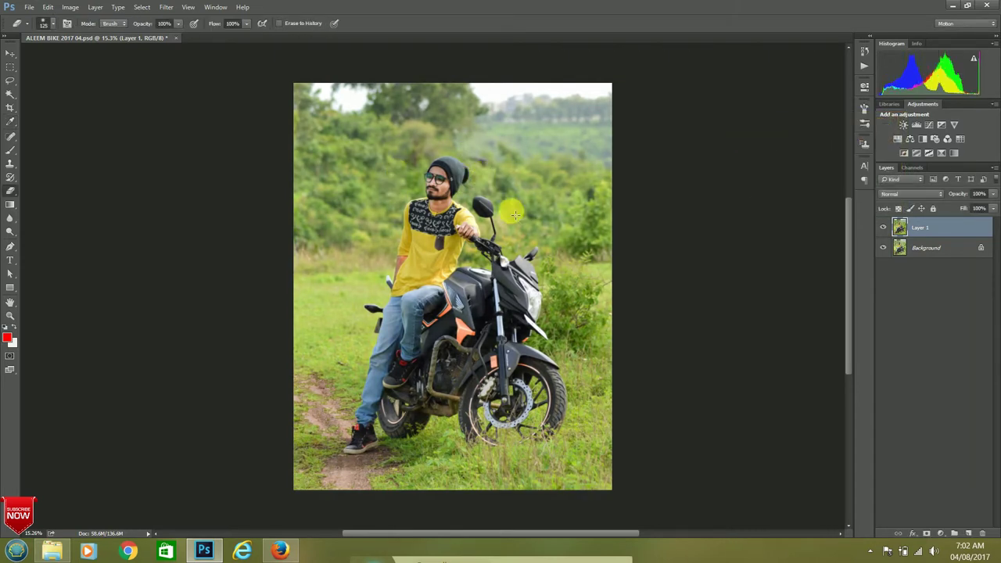
Apply Camera Raw split toning: highlights hue 26, balance -71, shadows hue 9
{"action": "left_click", "coordinate": [166, 7]}
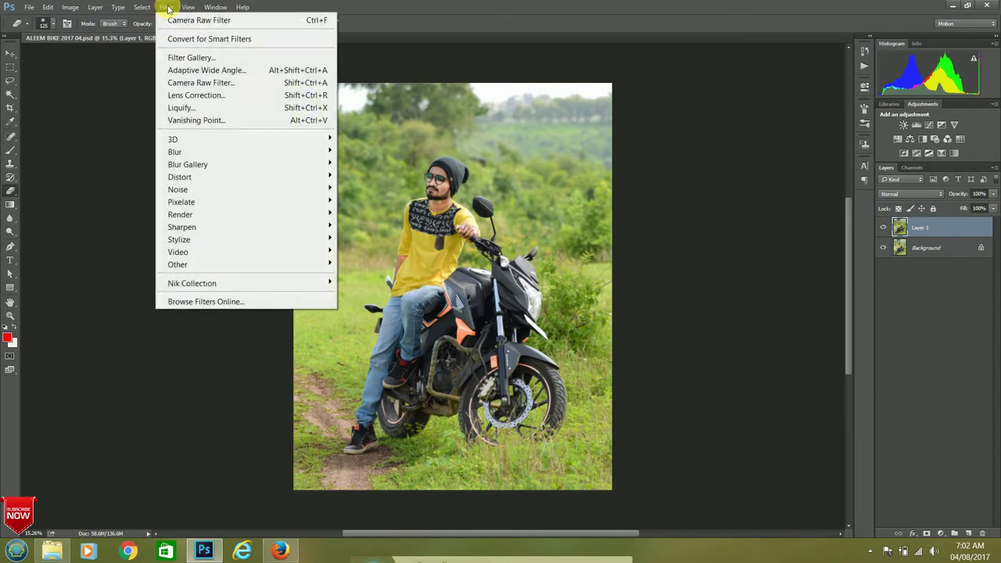
{"action": "left_click", "coordinate": [238, 83]}
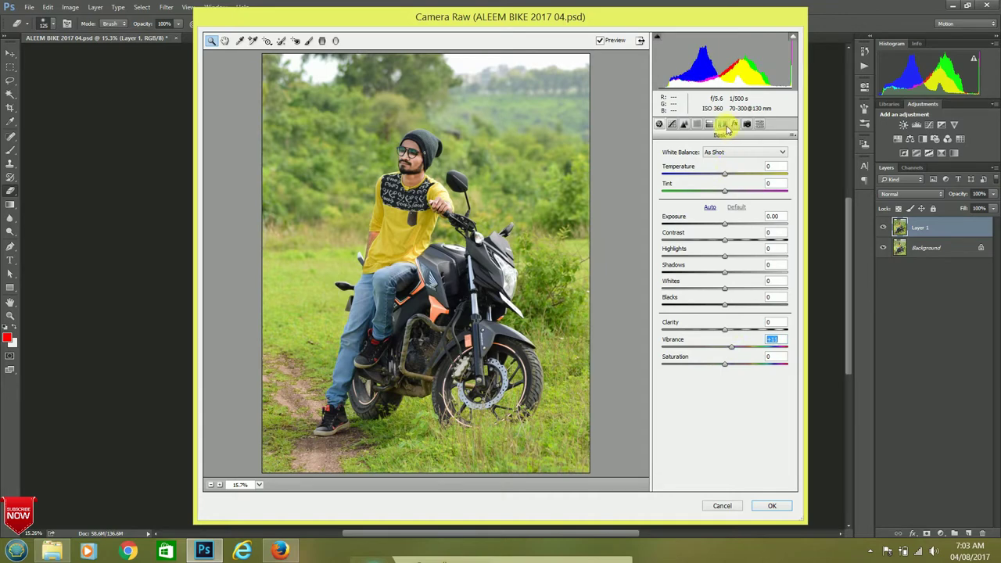
{"action": "left_click", "coordinate": [704, 125]}
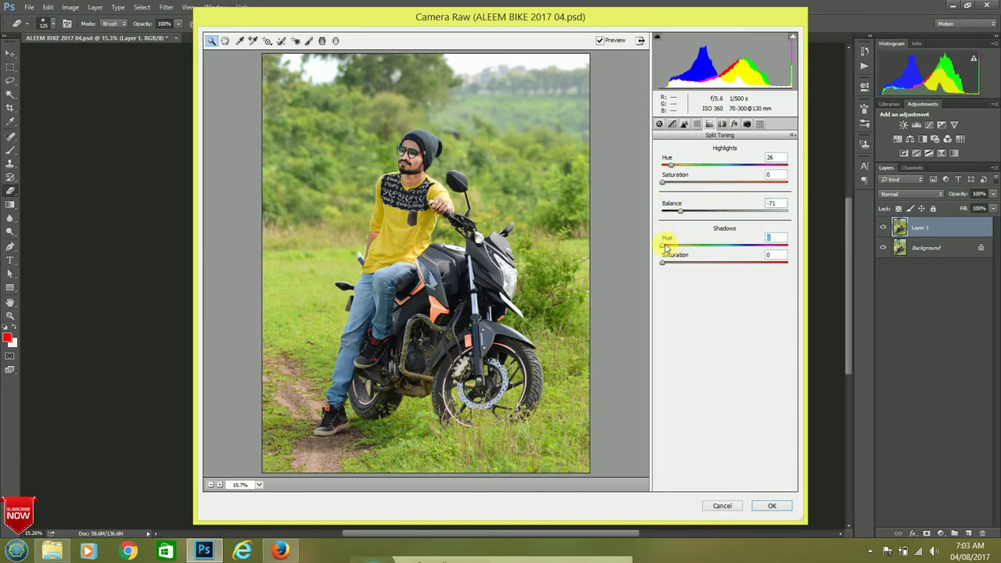
{"action": "left_click", "coordinate": [771, 507]}
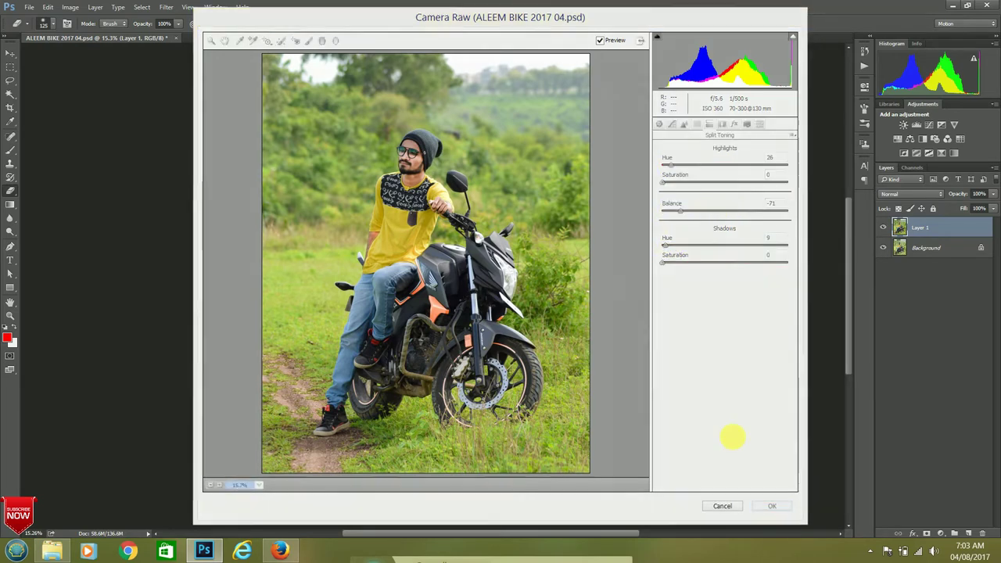
{"action": "left_click", "coordinate": [167, 7]}
{"action": "mouse_move", "coordinate": [193, 283]}
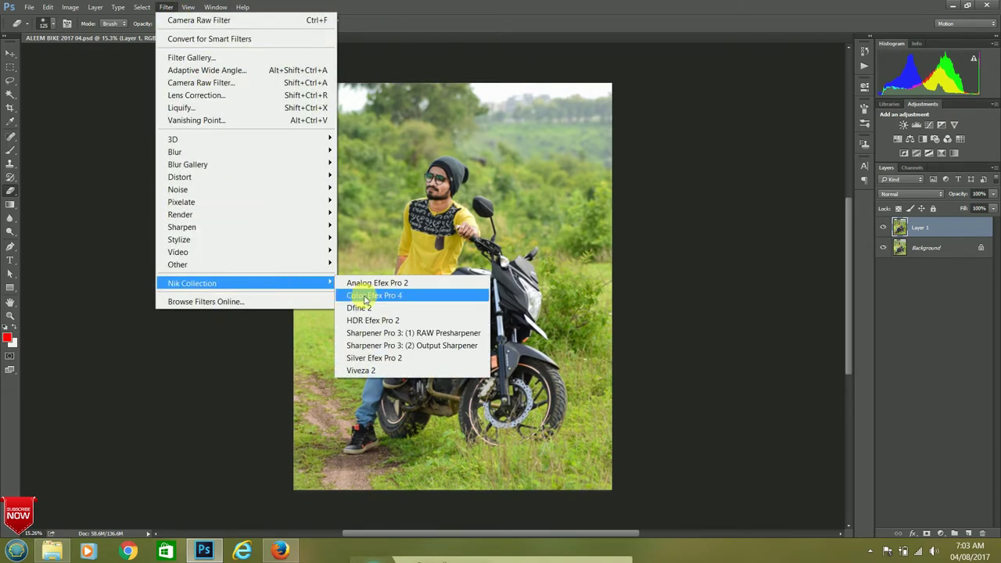
Launch Color Efex Pro 4 and preview Contrast Color Range, Dark Contrasts and Image Borders
{"action": "left_click", "coordinate": [356, 295]}
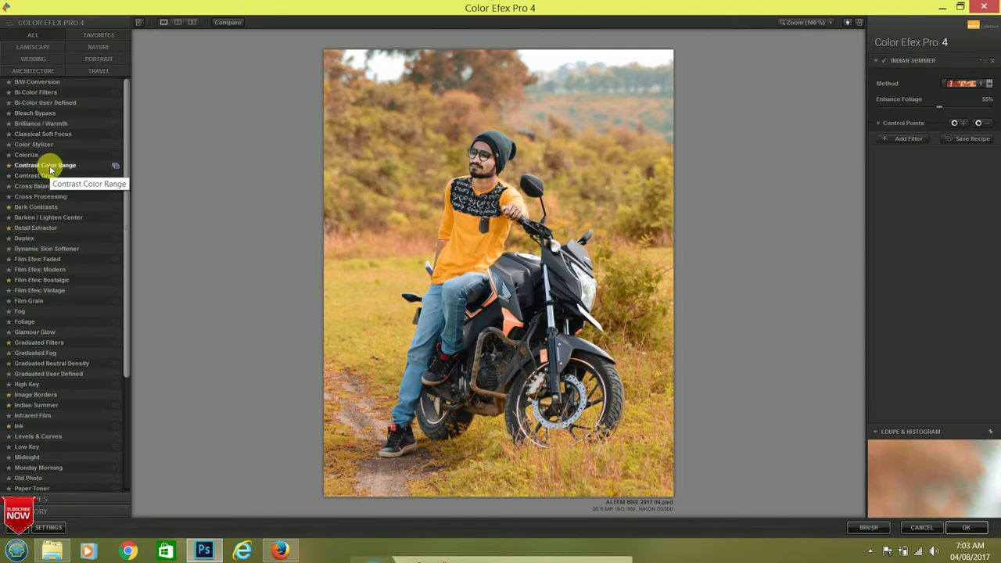
{"action": "left_click", "coordinate": [51, 166]}
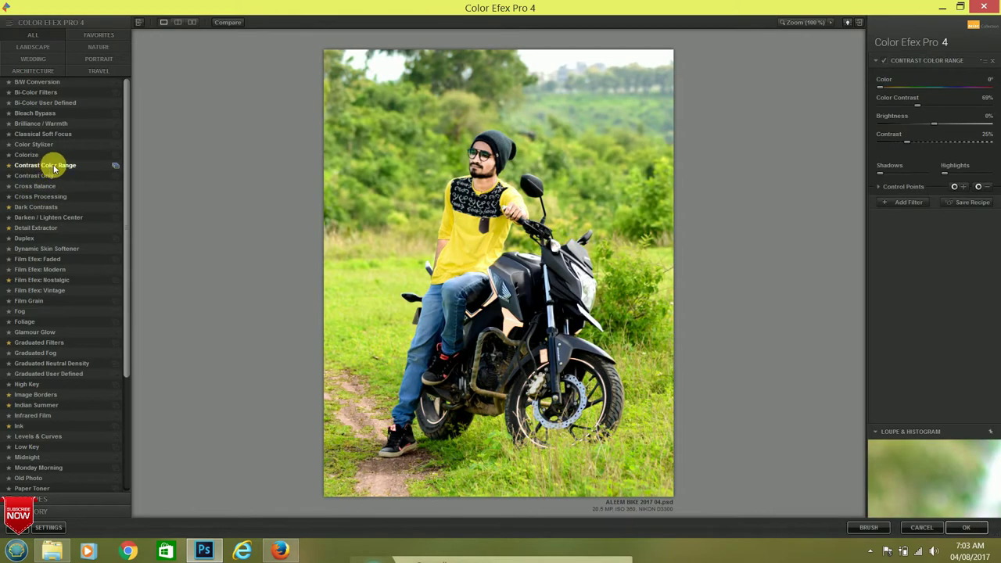
{"action": "left_click", "coordinate": [36, 207]}
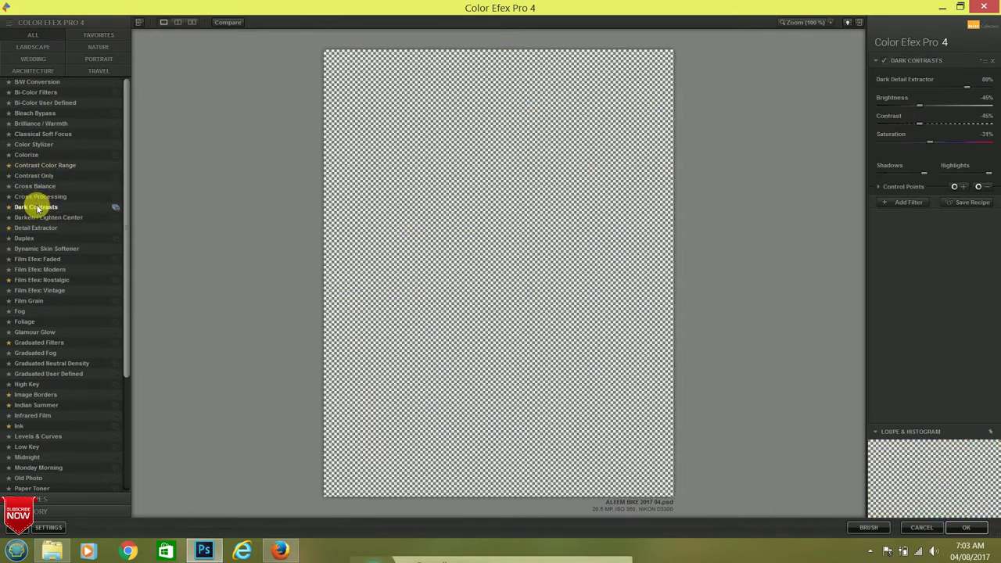
{"action": "scroll", "coordinate": [40, 224], "scroll_direction": "down", "scroll_amount": 2}
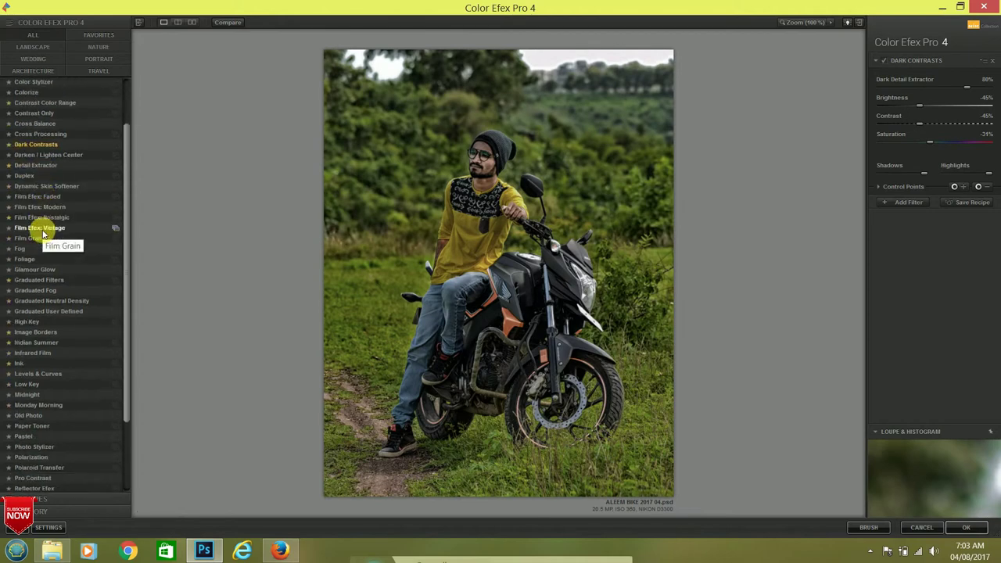
{"action": "scroll", "coordinate": [40, 235], "scroll_direction": "down", "scroll_amount": 2}
{"action": "scroll", "coordinate": [41, 252], "scroll_direction": "down", "scroll_amount": 1}
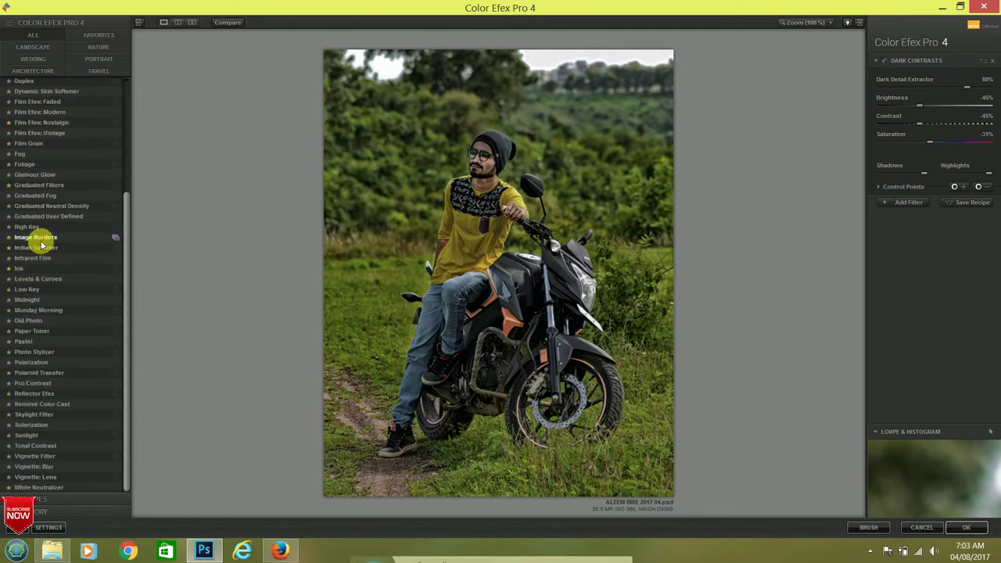
{"action": "left_click", "coordinate": [40, 237]}
Try Indian Summer with about 65-72% foliage and a glasses control point, then remove it
{"action": "left_click", "coordinate": [39, 247]}
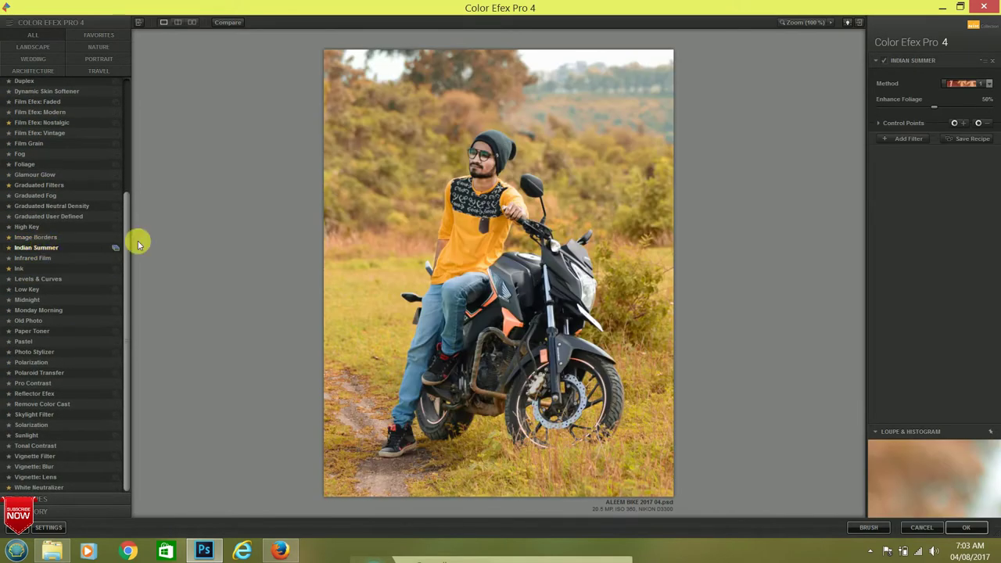
{"action": "mouse_move", "coordinate": [960, 111]}
{"action": "left_mouse_down"}
{"action": "mouse_move", "coordinate": [973, 111]}
{"action": "mouse_move", "coordinate": [964, 106]}
{"action": "left_mouse_up"}
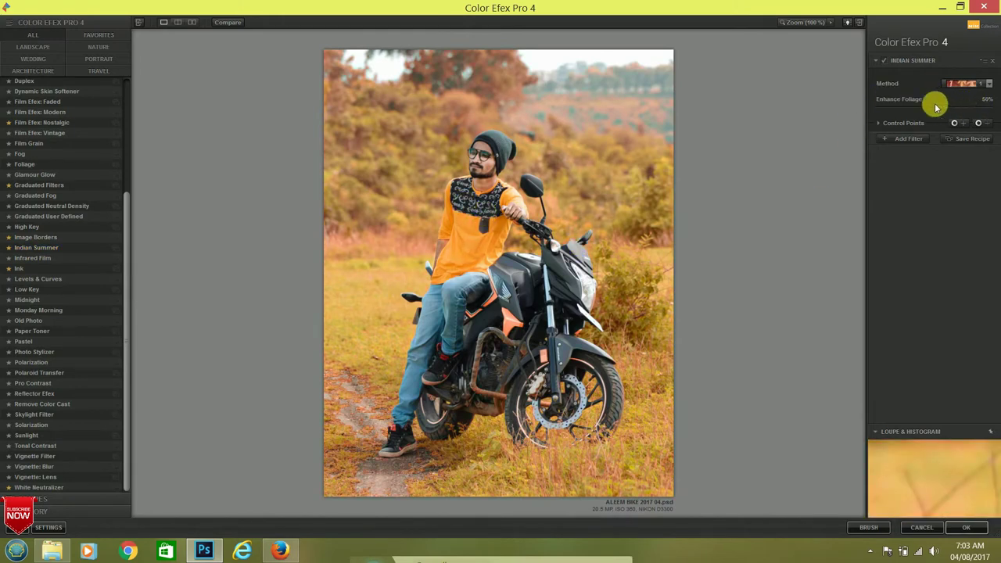
{"action": "left_click", "coordinate": [961, 83]}
{"action": "left_click", "coordinate": [967, 105]}
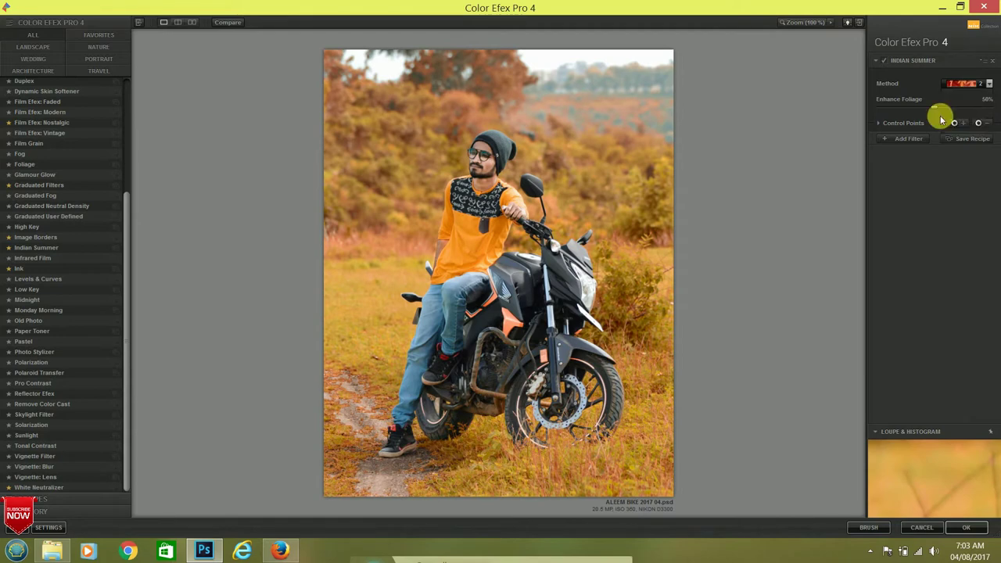
{"action": "left_click", "coordinate": [482, 165]}
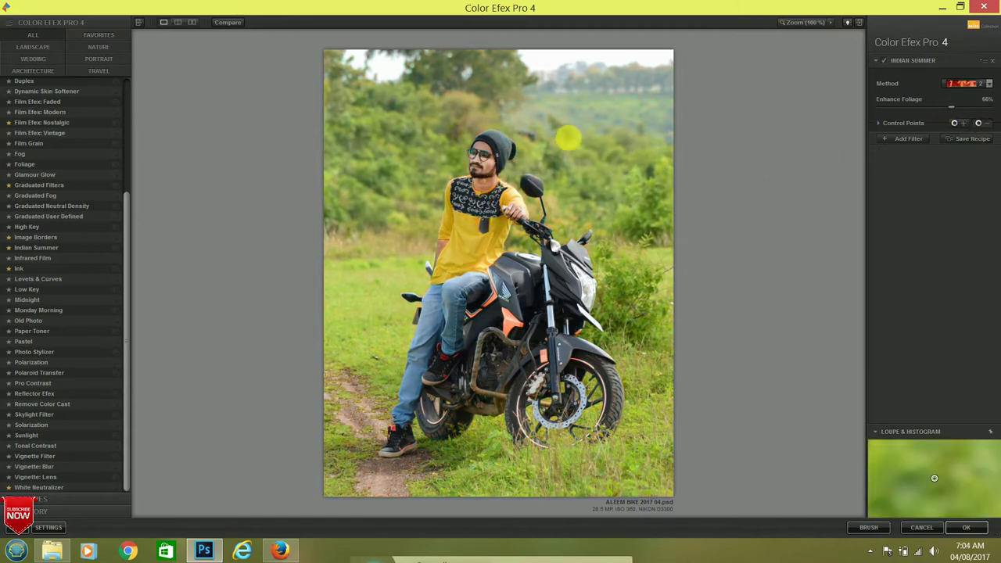
{"action": "left_click_drag", "start_coordinate": [484, 165], "coordinate": [480, 148]}
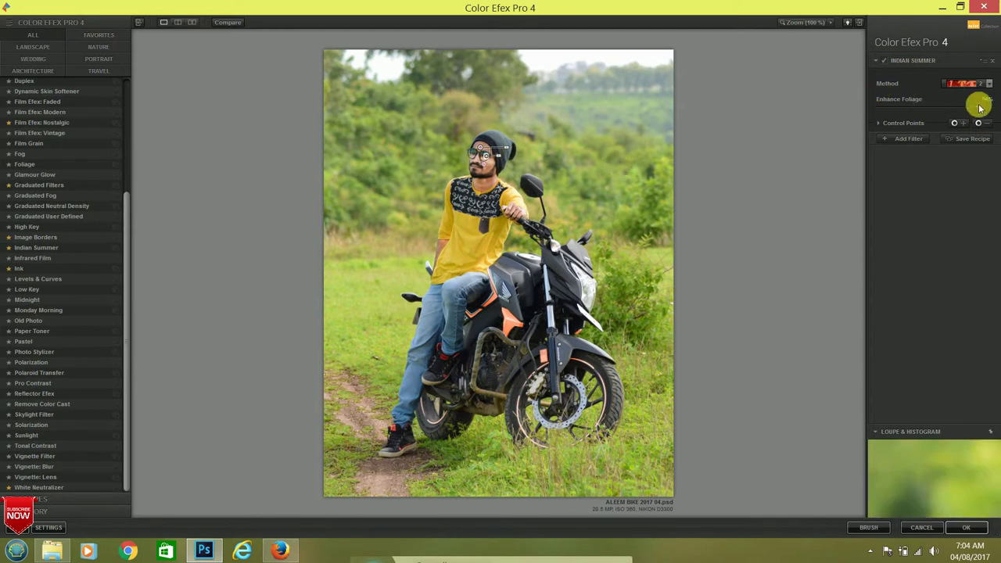
{"action": "left_click_drag", "start_coordinate": [980, 108], "coordinate": [949, 107]}
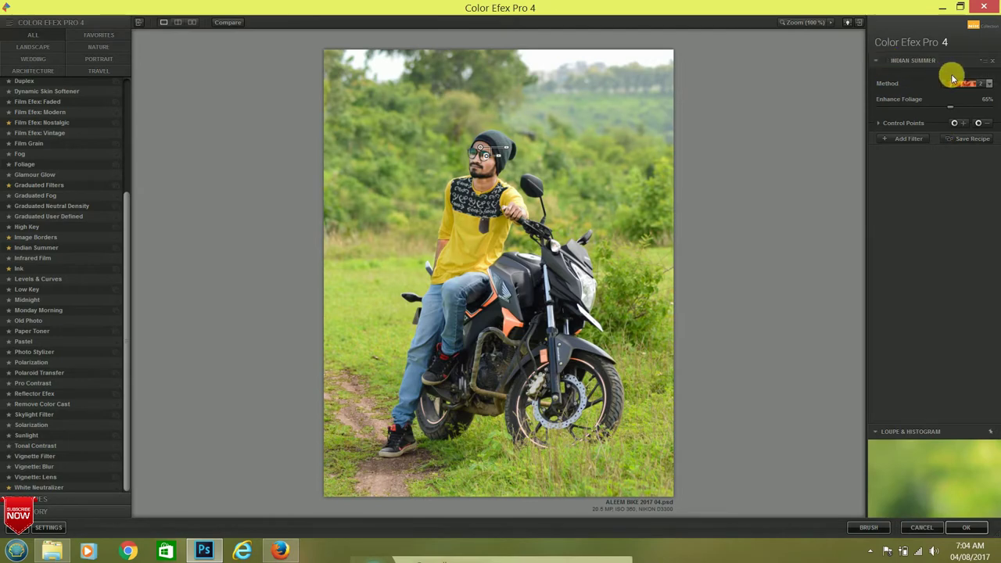
{"action": "left_click", "coordinate": [991, 61]}
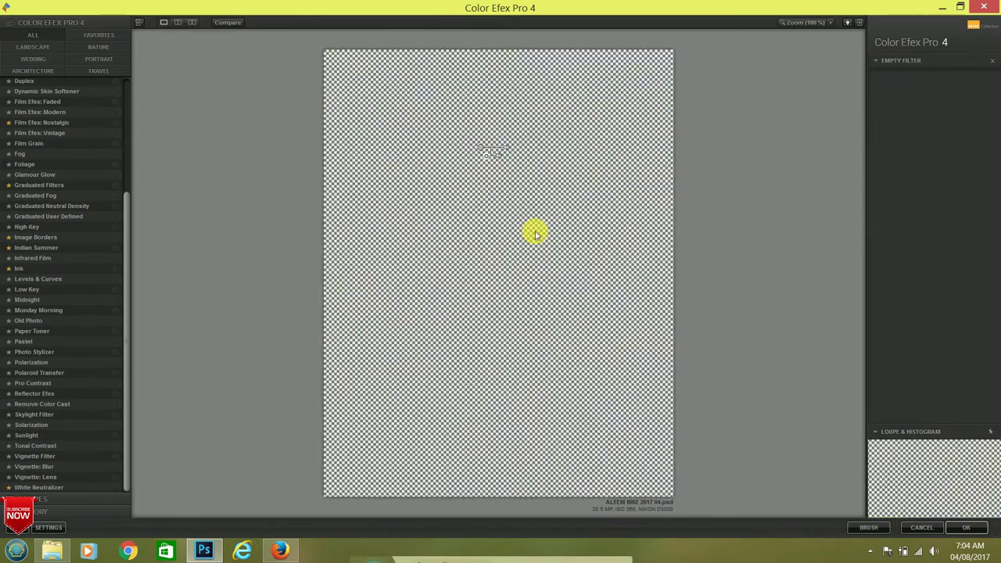
Apply Dark Contrasts with higher saturation and stronger contrast
{"action": "scroll", "coordinate": [47, 196], "scroll_direction": "up", "scroll_amount": 3}
{"action": "scroll", "coordinate": [47, 195], "scroll_direction": "up", "scroll_amount": 3}
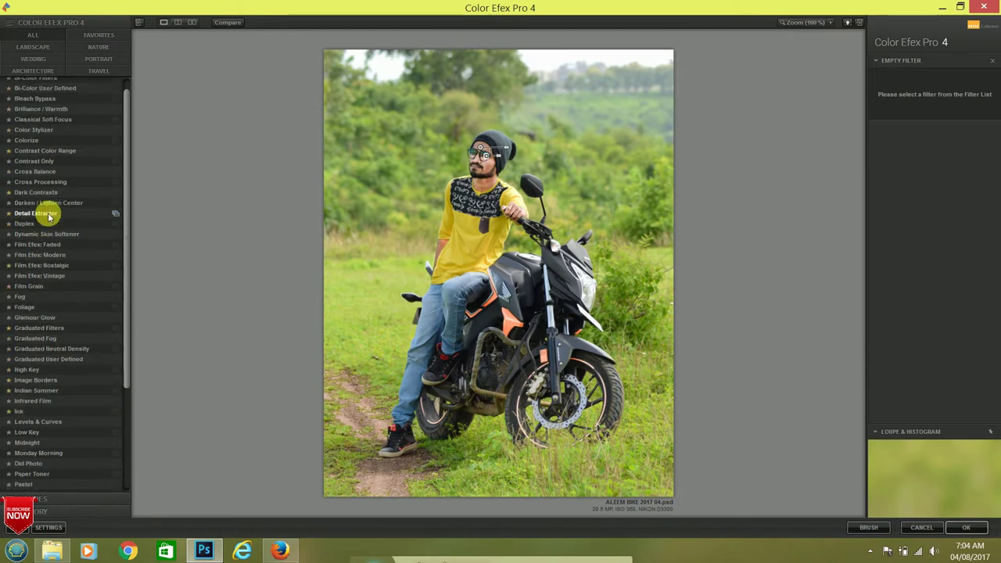
{"action": "left_click", "coordinate": [45, 164]}
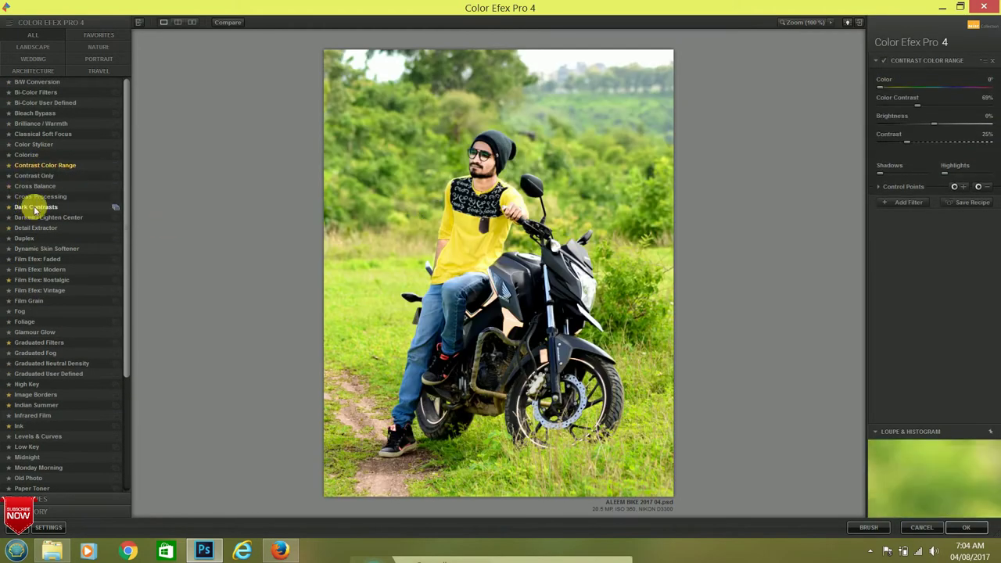
{"action": "left_click", "coordinate": [36, 206]}
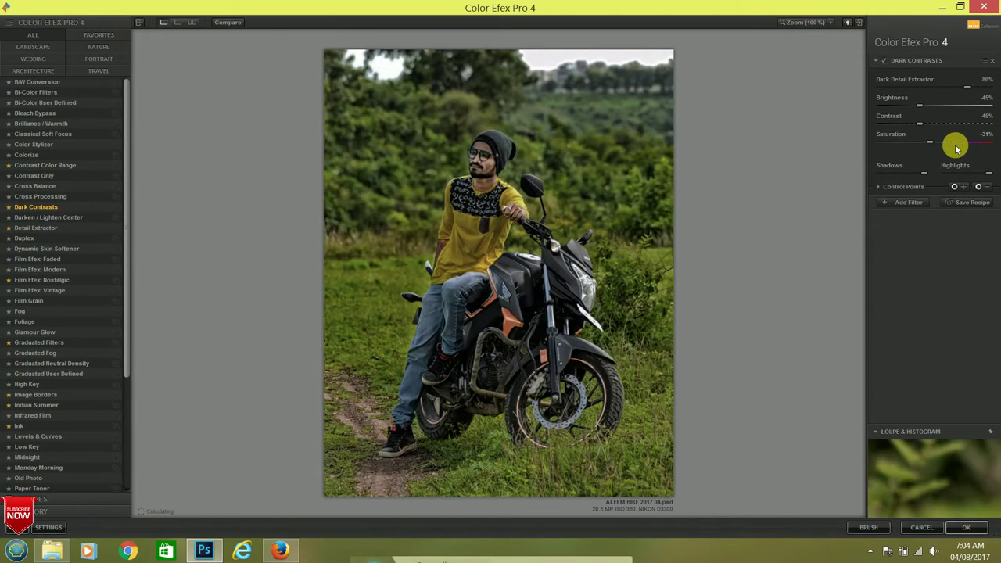
{"action": "left_click_drag", "start_coordinate": [962, 147], "coordinate": [970, 146]}
{"action": "left_click_drag", "start_coordinate": [920, 123], "coordinate": [960, 130]}
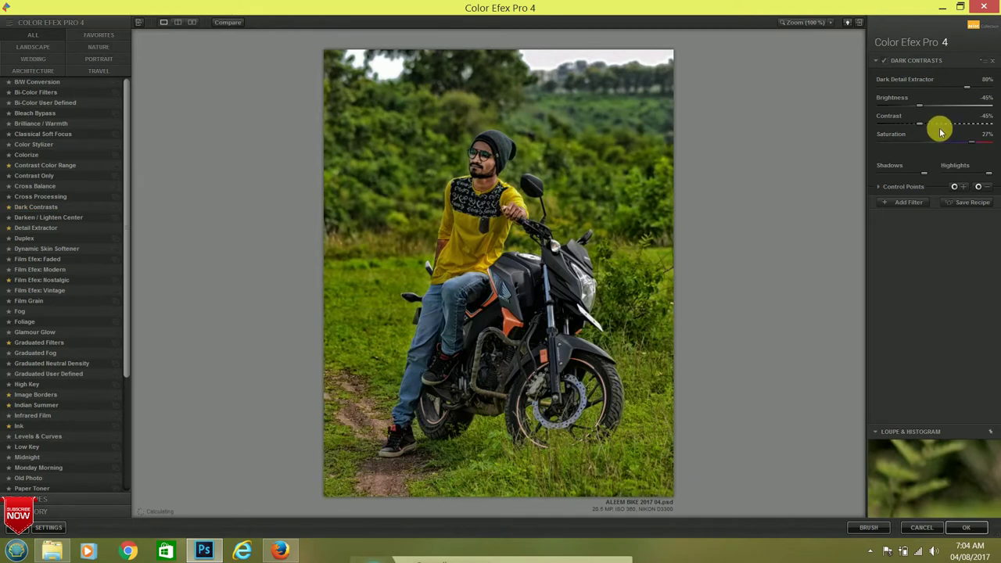
{"action": "left_click_drag", "start_coordinate": [987, 173], "coordinate": [978, 180]}
Protect the man's face, glasses and shirt with negative control points
{"action": "left_click", "coordinate": [492, 168]}
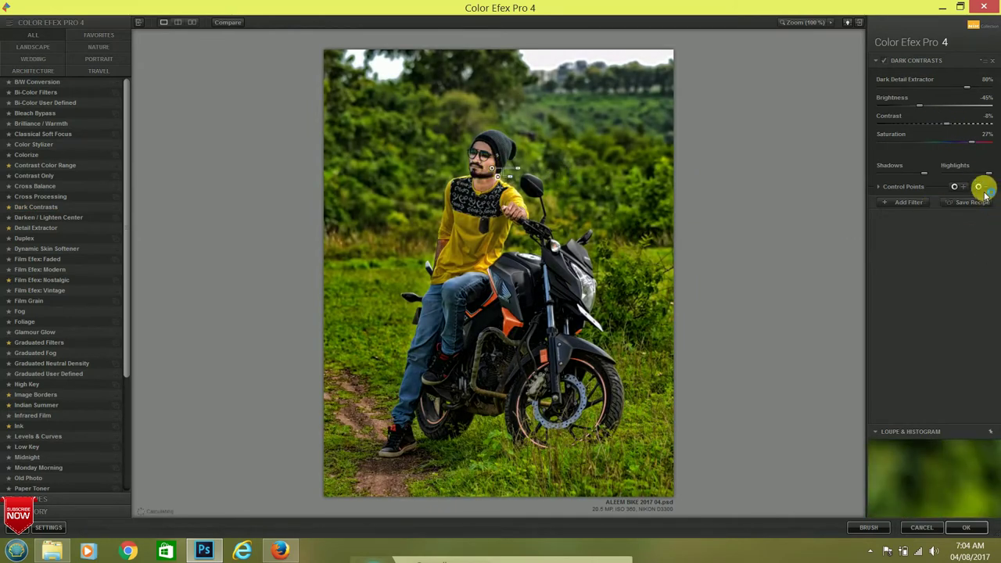
{"action": "left_click_drag", "start_coordinate": [566, 219], "coordinate": [516, 217]}
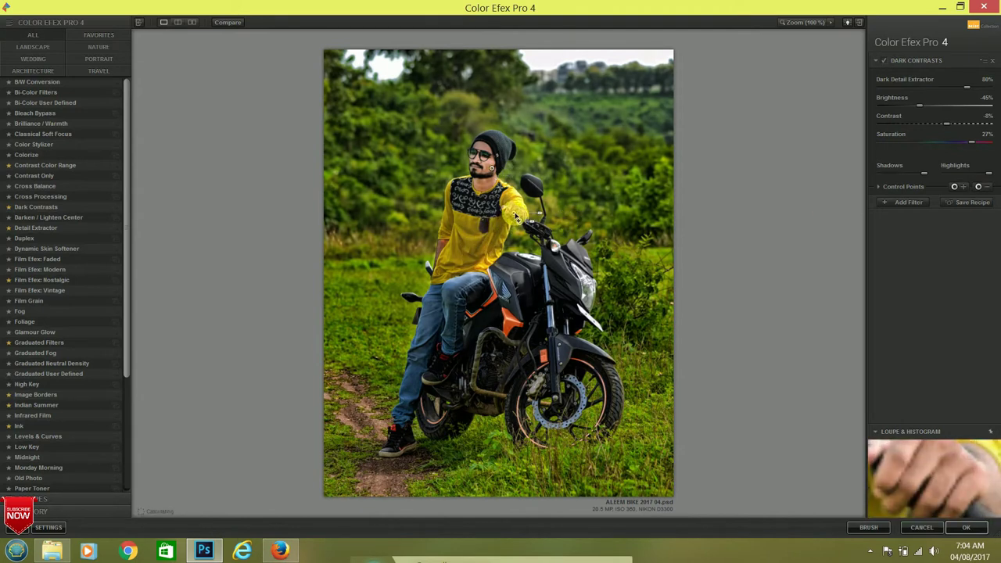
{"action": "left_click", "coordinate": [977, 186]}
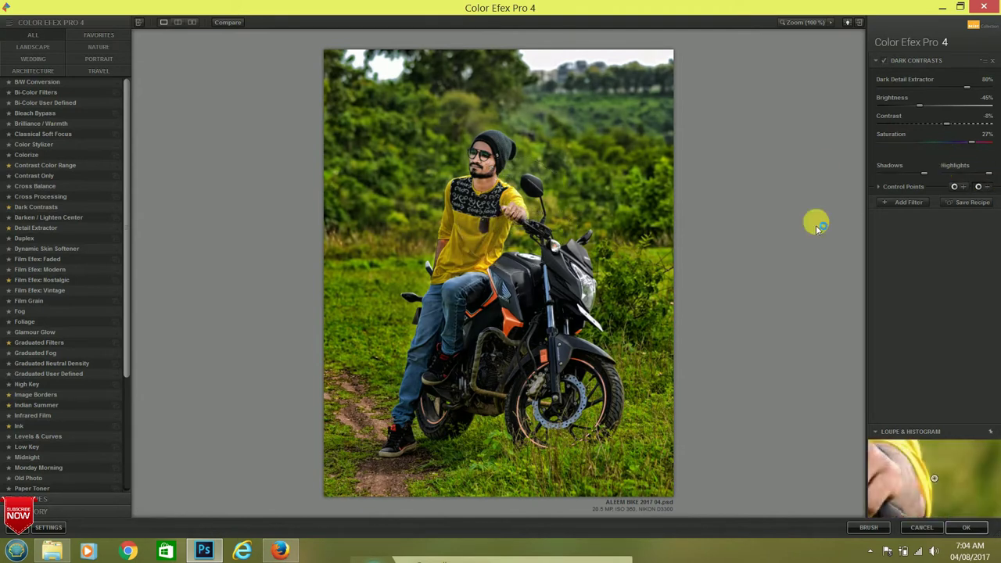
{"action": "left_click", "coordinate": [490, 154]}
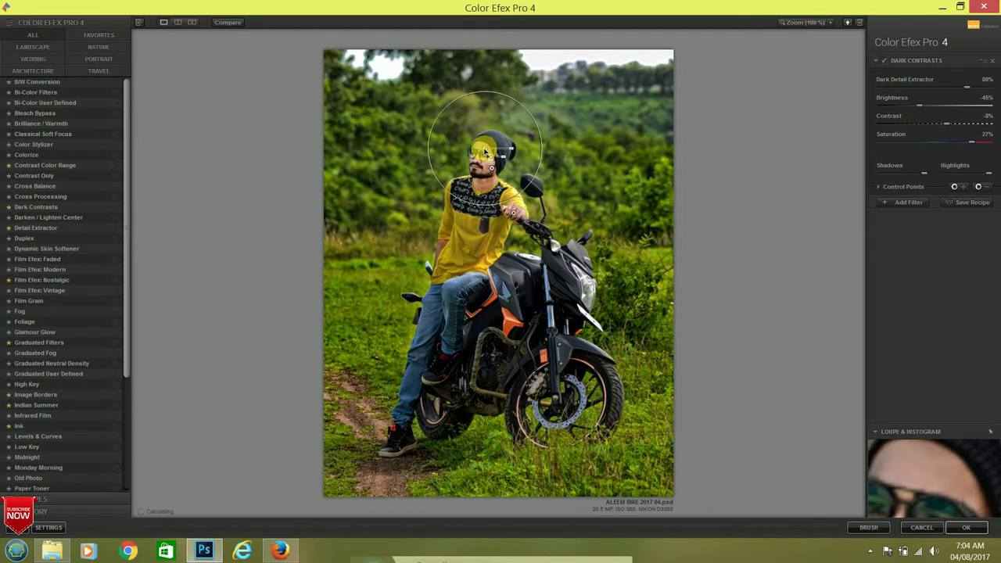
{"action": "left_click", "coordinate": [990, 186]}
{"action": "left_click", "coordinate": [476, 169]}
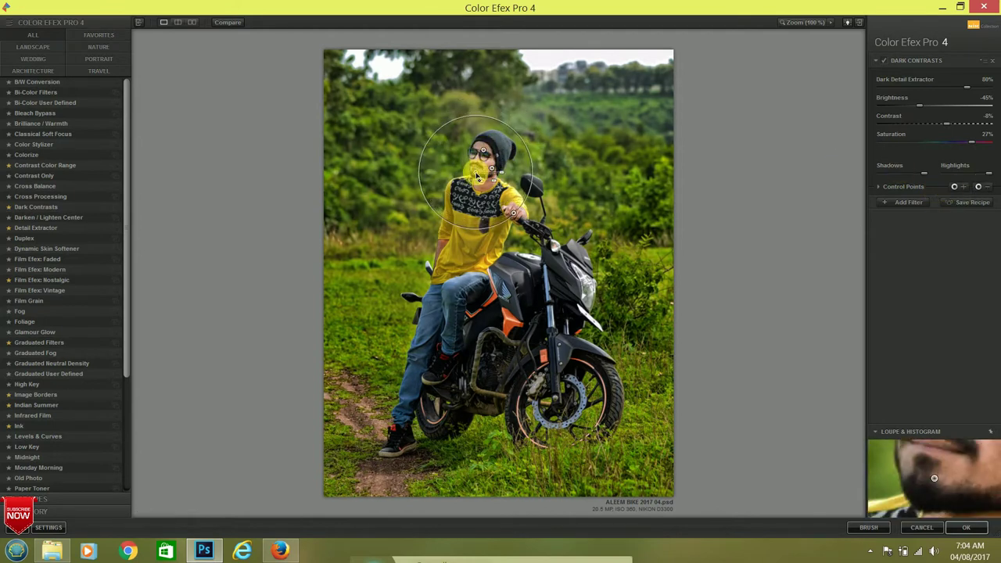
{"action": "left_click", "coordinate": [978, 186]}
{"action": "left_click", "coordinate": [486, 190]}
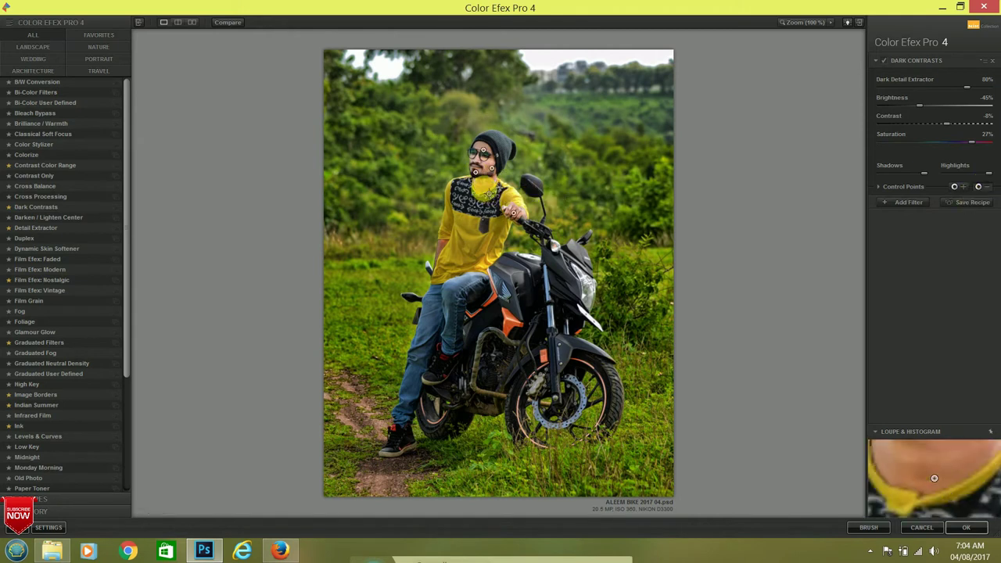
{"action": "left_click", "coordinate": [977, 186]}
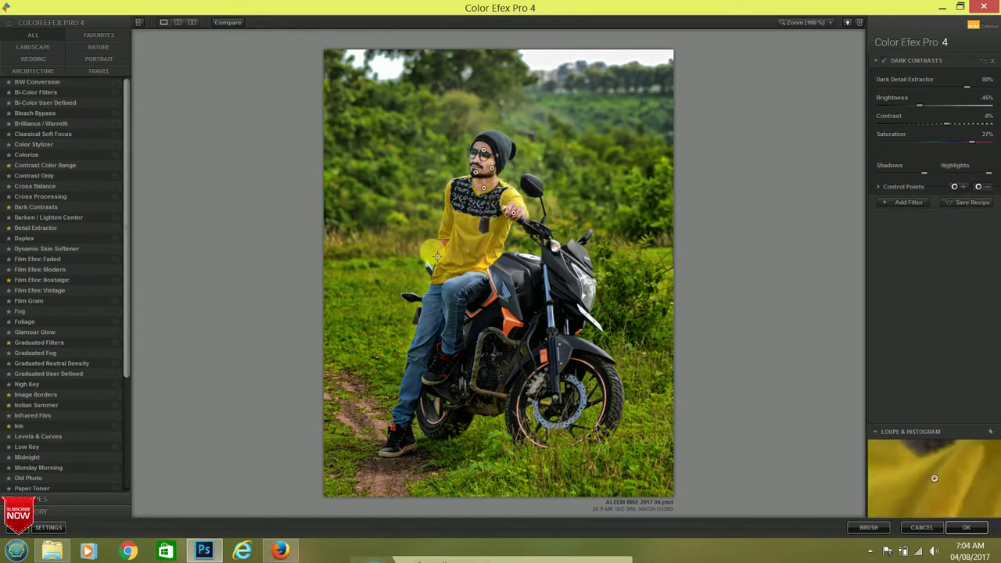
{"action": "left_click", "coordinate": [450, 252]}
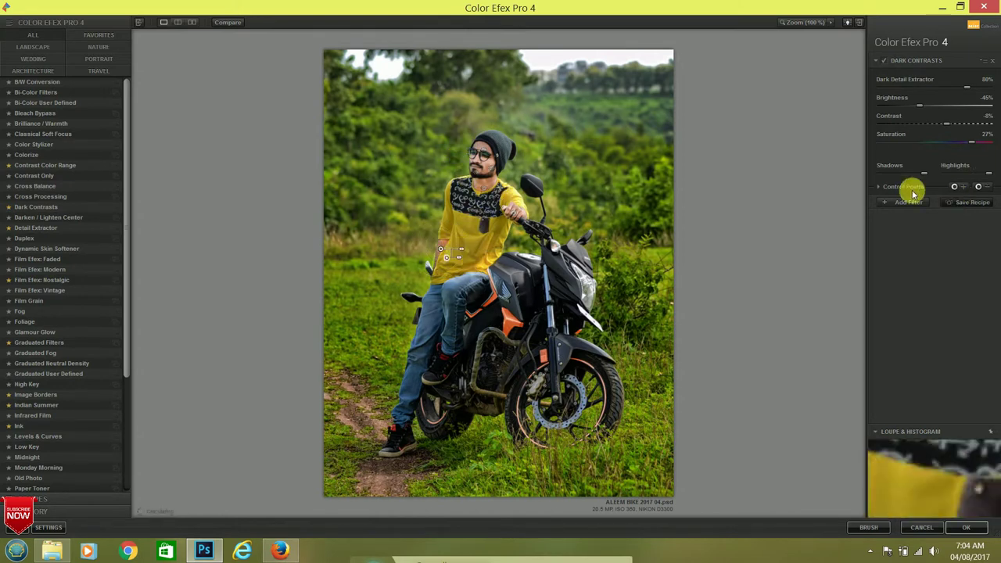
Set Dark Detail Extractor to 100% and add an empty filter slot
{"action": "left_click_drag", "start_coordinate": [966, 86], "coordinate": [989, 87]}
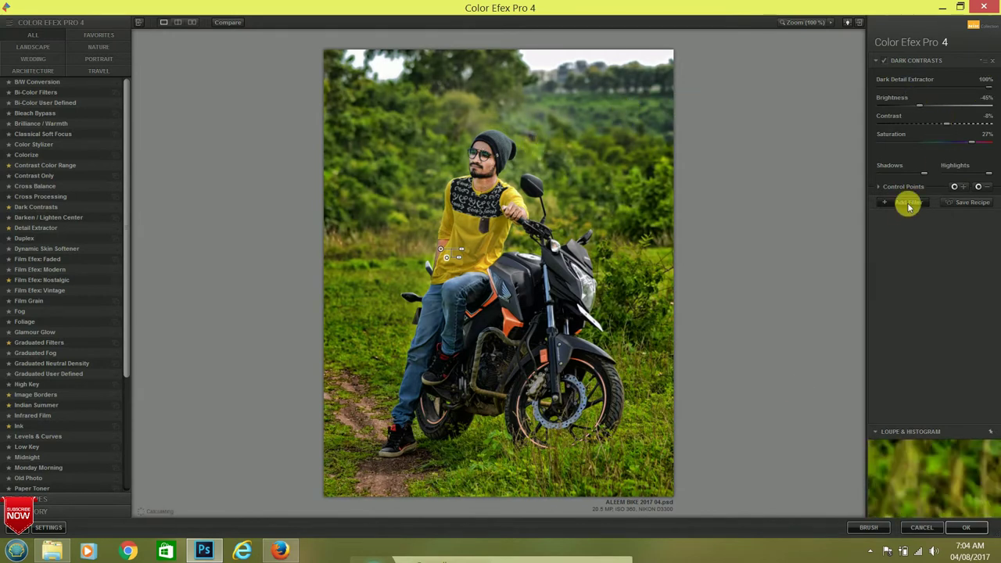
{"action": "left_click", "coordinate": [906, 203]}
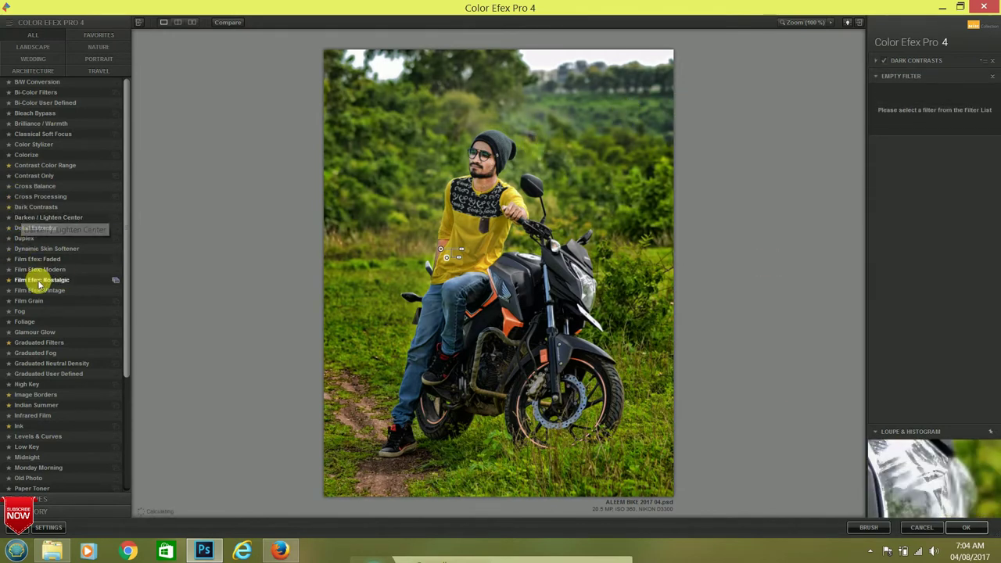
{"action": "scroll", "coordinate": [36, 352], "scroll_direction": "down", "scroll_amount": 2}
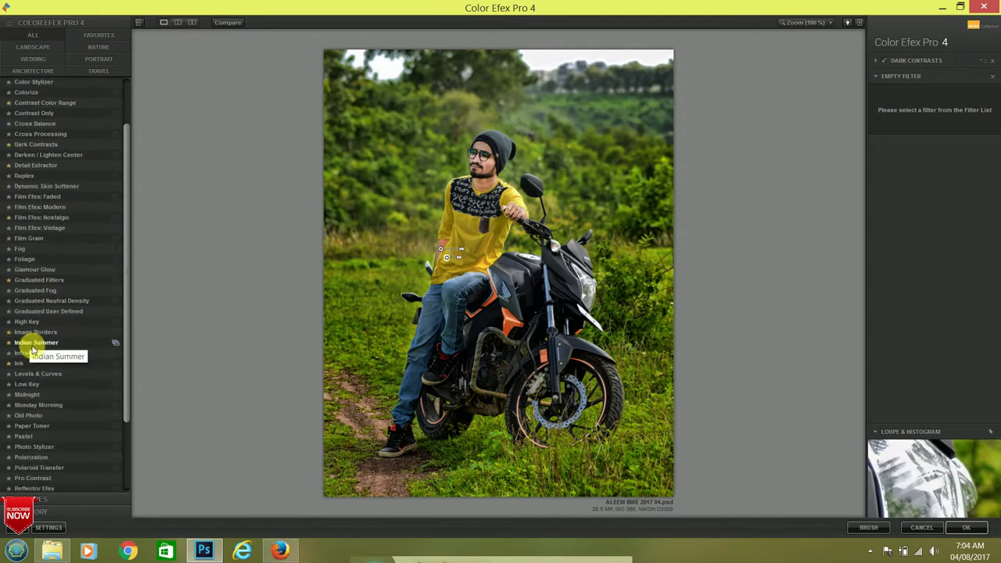
Apply Indian Summer with negative control points on face, handlebar and shirt, returning to Photoshop
{"action": "left_click", "coordinate": [34, 344]}
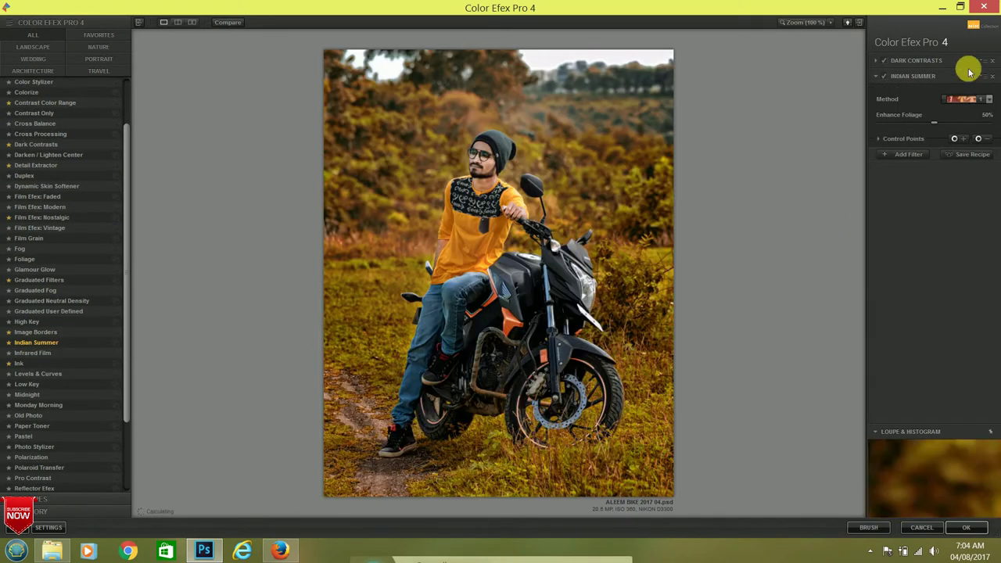
{"action": "left_click", "coordinate": [964, 123]}
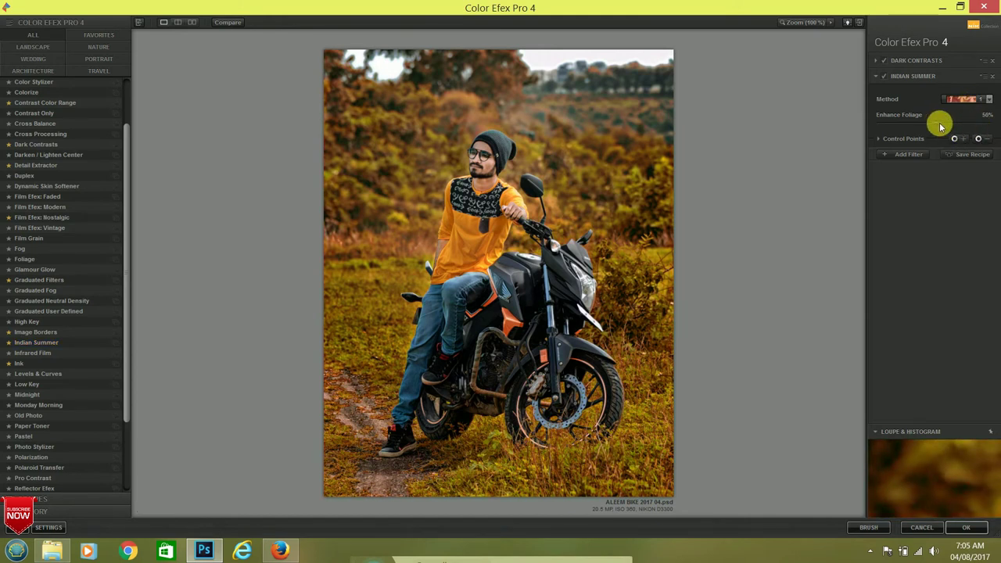
{"action": "left_click", "coordinate": [977, 139]}
{"action": "left_click", "coordinate": [489, 172]}
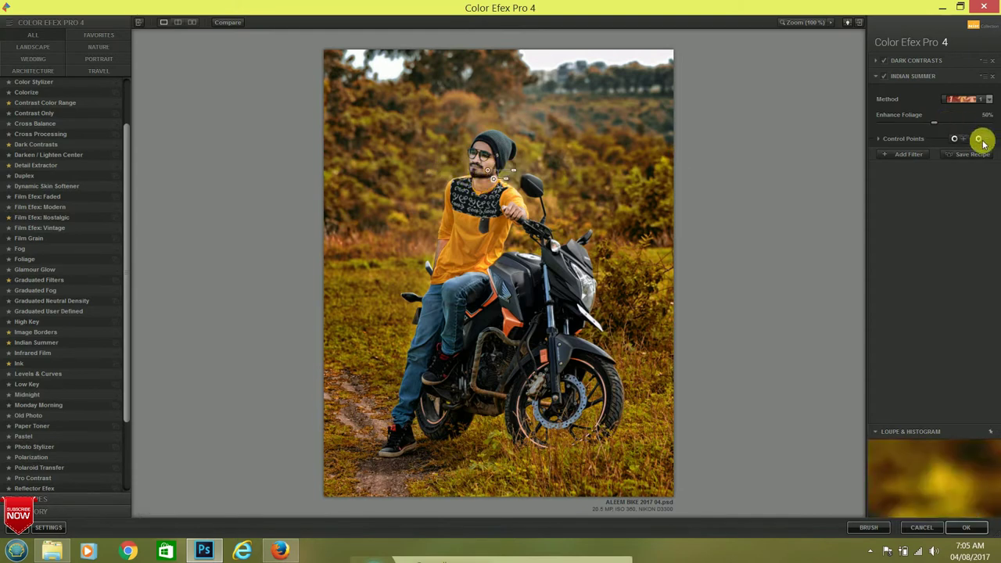
{"action": "left_click", "coordinate": [955, 138]}
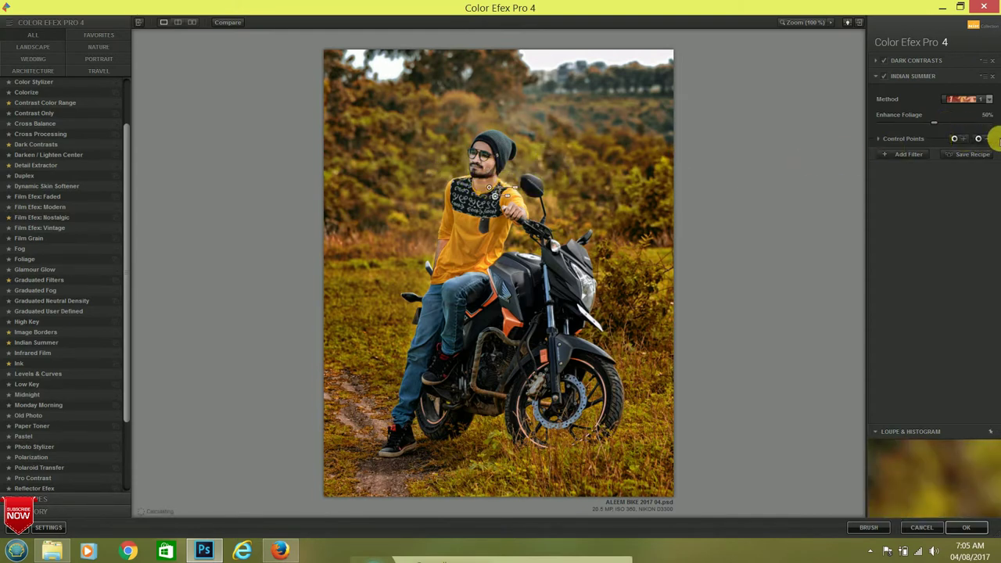
{"action": "left_click", "coordinate": [525, 222]}
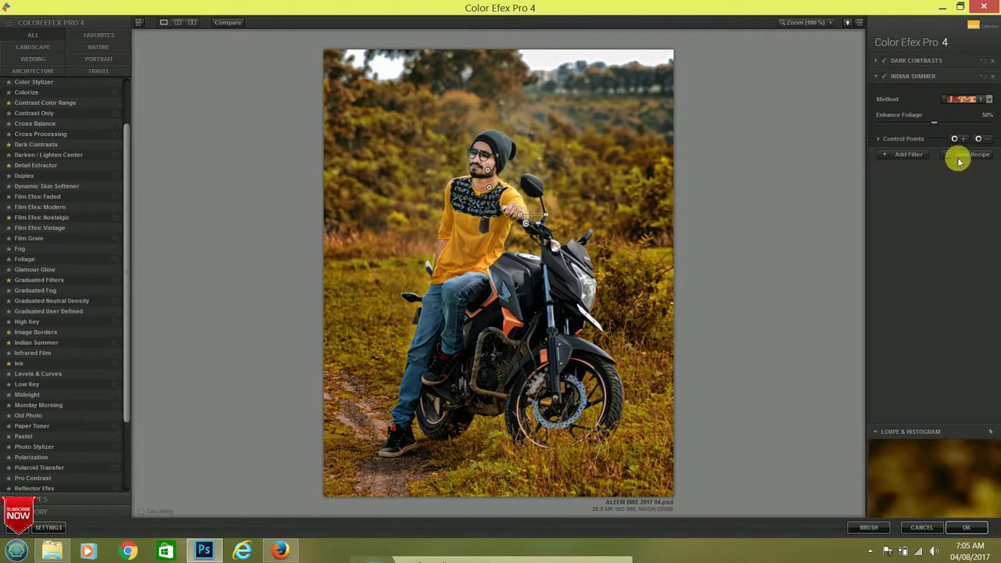
{"action": "left_click", "coordinate": [977, 139]}
{"action": "left_click", "coordinate": [441, 248]}
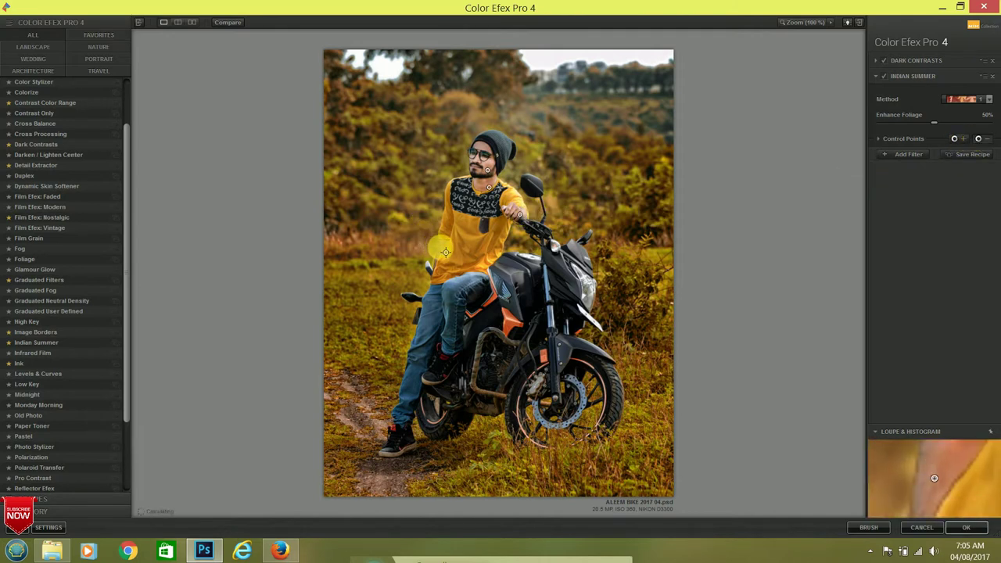
{"action": "left_click", "coordinate": [977, 139]}
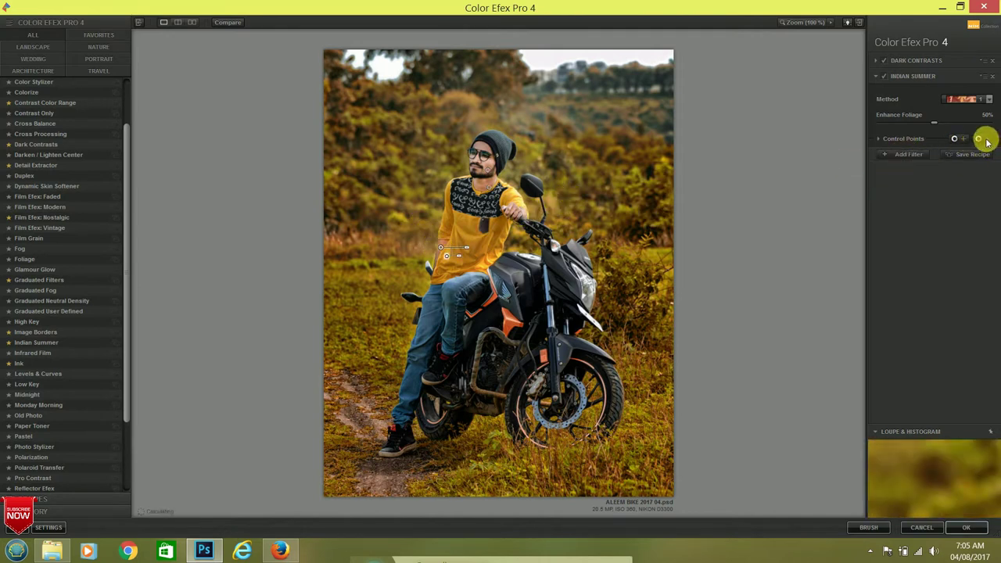
{"action": "left_click", "coordinate": [483, 162]}
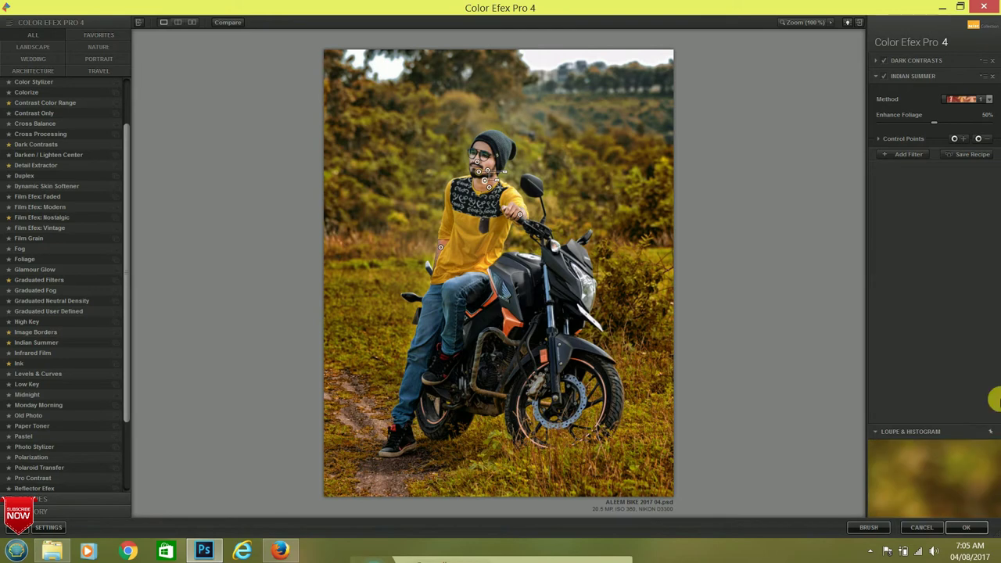
{"action": "left_click", "coordinate": [964, 527]}
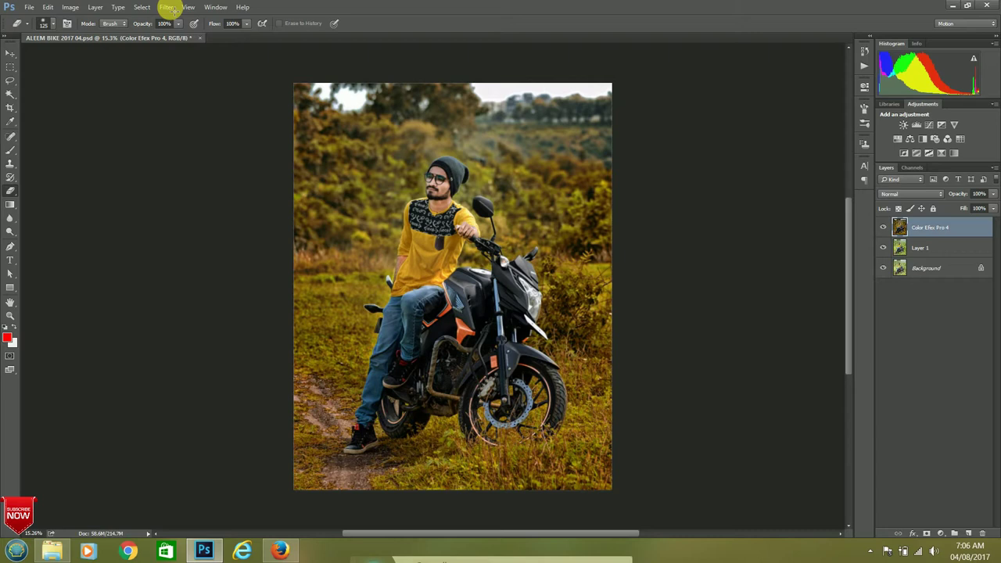
In Camera Raw, set shadows +31, highlights +27, whites about +33, plus slight clarity and vibrance
{"action": "left_click", "coordinate": [166, 7]}
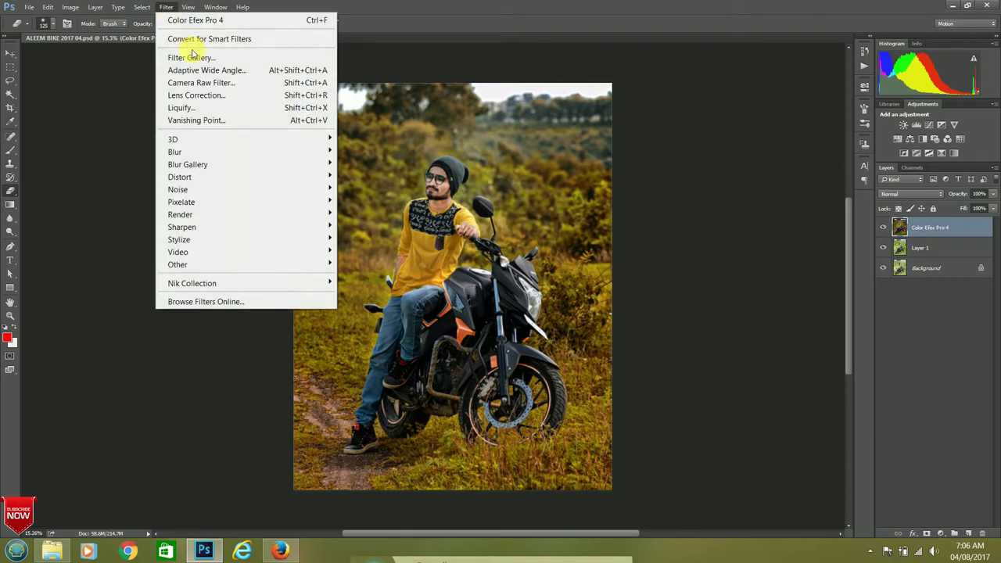
{"action": "left_click", "coordinate": [206, 81]}
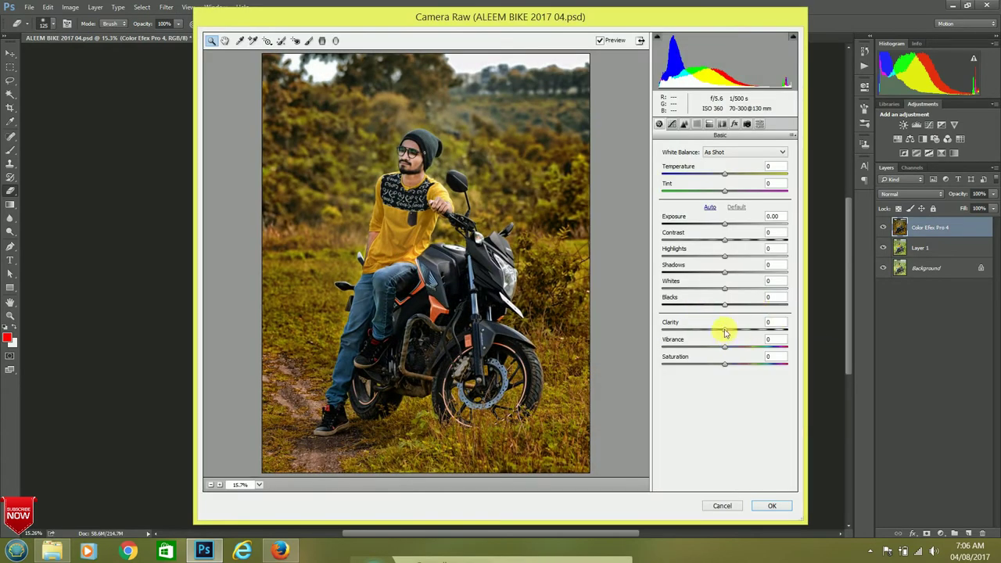
{"action": "mouse_move", "coordinate": [724, 332]}
{"action": "left_mouse_down"}
{"action": "mouse_move", "coordinate": [765, 334]}
{"action": "mouse_move", "coordinate": [730, 334]}
{"action": "left_mouse_up"}
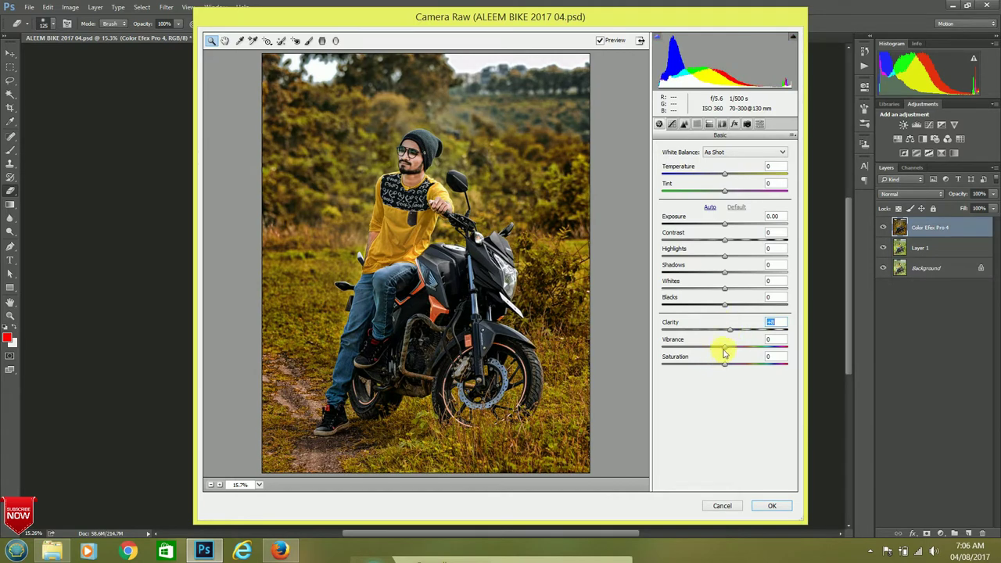
{"action": "mouse_move", "coordinate": [725, 351]}
{"action": "left_mouse_down"}
{"action": "mouse_move", "coordinate": [737, 351]}
{"action": "mouse_move", "coordinate": [724, 349]}
{"action": "left_mouse_up"}
{"action": "left_click_drag", "start_coordinate": [726, 292], "coordinate": [743, 289]}
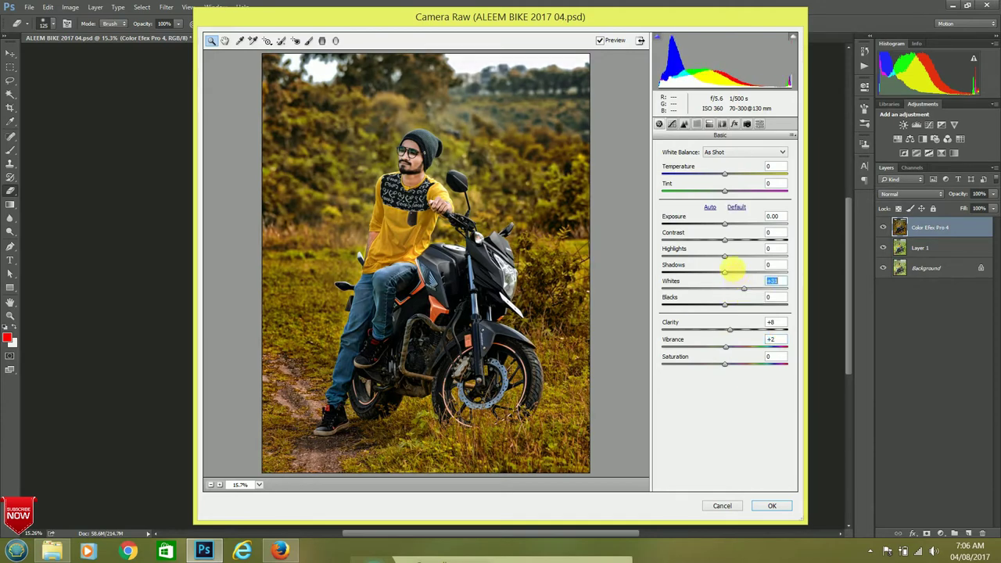
{"action": "mouse_move", "coordinate": [724, 272]}
{"action": "left_mouse_down"}
{"action": "mouse_move", "coordinate": [693, 272]}
{"action": "mouse_move", "coordinate": [781, 284]}
{"action": "left_mouse_up"}
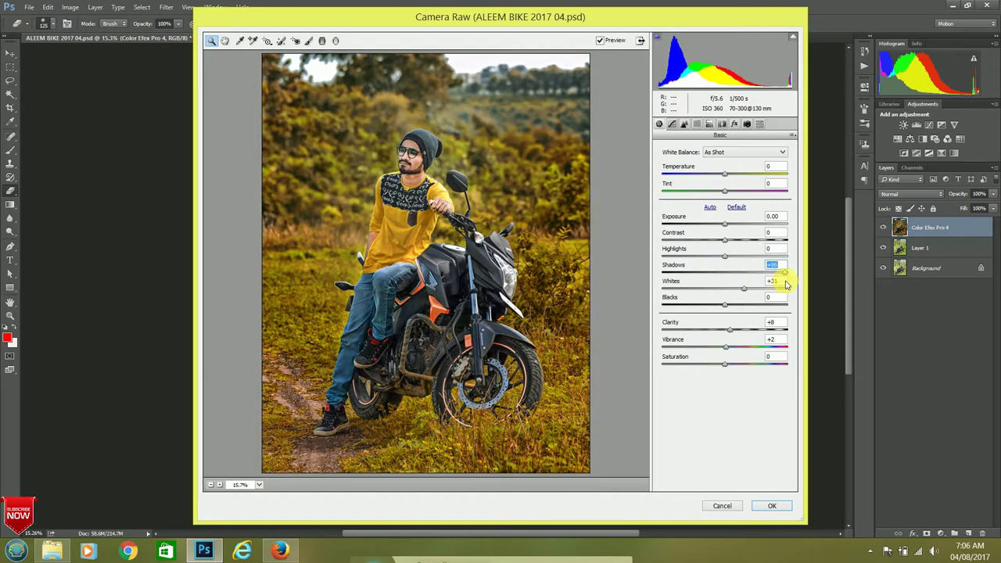
{"action": "mouse_move", "coordinate": [728, 258]}
{"action": "left_mouse_down"}
{"action": "mouse_move", "coordinate": [768, 259]}
{"action": "mouse_move", "coordinate": [714, 259]}
{"action": "mouse_move", "coordinate": [744, 258]}
{"action": "mouse_move", "coordinate": [753, 270]}
{"action": "mouse_move", "coordinate": [743, 272]}
{"action": "mouse_move", "coordinate": [735, 243]}
{"action": "mouse_move", "coordinate": [744, 246]}
{"action": "mouse_move", "coordinate": [726, 243]}
{"action": "left_mouse_up"}
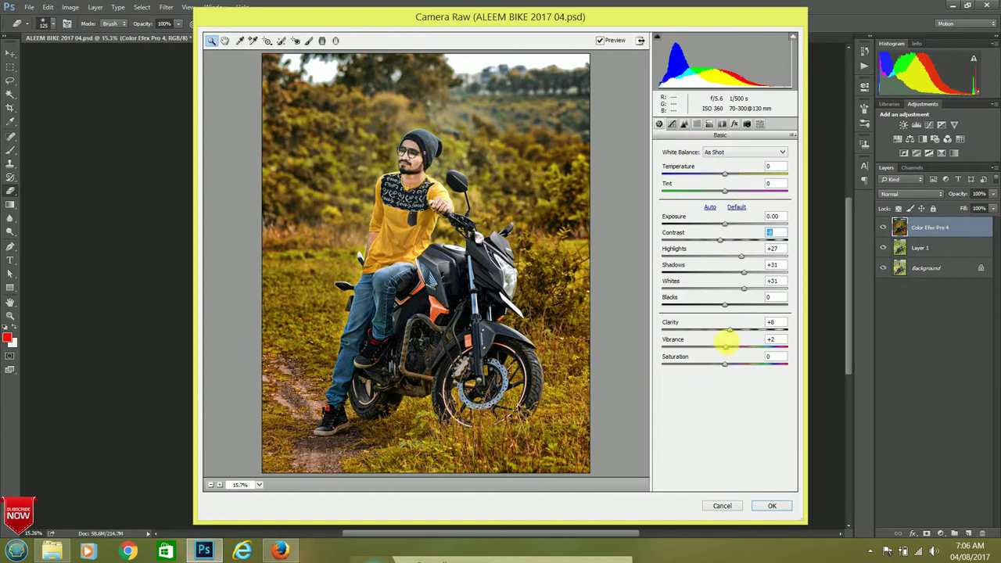
{"action": "left_click_drag", "start_coordinate": [731, 349], "coordinate": [735, 348]}
{"action": "left_click", "coordinate": [697, 123]}
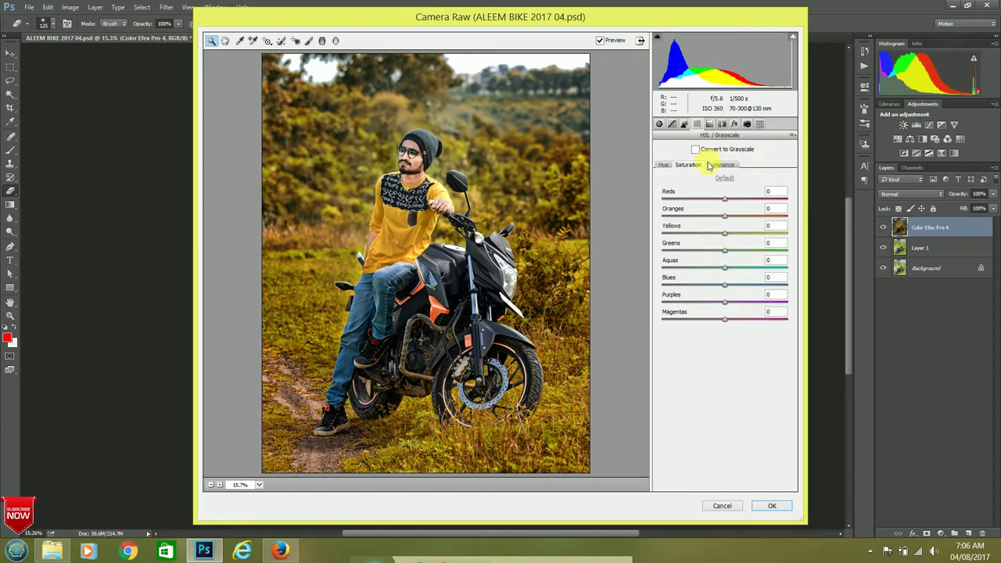
Set Oranges hue +4, brighten Oranges luminance, nudge Yellows hue positive, and apply
{"action": "left_click", "coordinate": [666, 165]}
{"action": "mouse_move", "coordinate": [725, 217]}
{"action": "left_mouse_down"}
{"action": "mouse_move", "coordinate": [765, 224]}
{"action": "mouse_move", "coordinate": [658, 225]}
{"action": "mouse_move", "coordinate": [698, 241]}
{"action": "mouse_move", "coordinate": [643, 226]}
{"action": "mouse_move", "coordinate": [662, 245]}
{"action": "mouse_move", "coordinate": [690, 227]}
{"action": "mouse_move", "coordinate": [723, 236]}
{"action": "left_mouse_up"}
{"action": "left_click", "coordinate": [721, 165]}
{"action": "left_click_drag", "start_coordinate": [725, 219], "coordinate": [751, 219]}
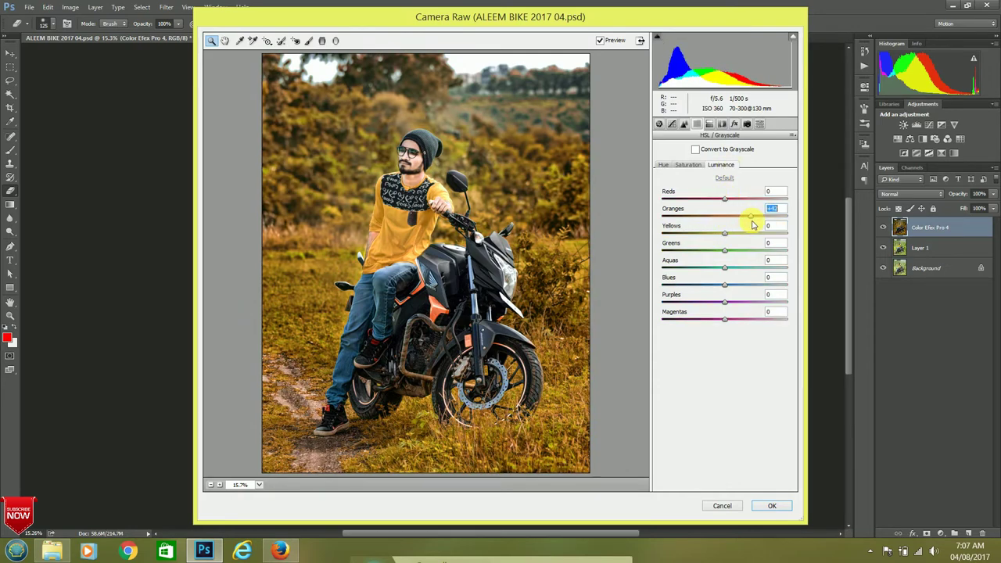
{"action": "left_click", "coordinate": [663, 165]}
{"action": "mouse_move", "coordinate": [719, 235]}
{"action": "left_mouse_down"}
{"action": "mouse_move", "coordinate": [735, 234]}
{"action": "mouse_move", "coordinate": [725, 242]}
{"action": "left_mouse_up"}
{"action": "left_click", "coordinate": [771, 506]}
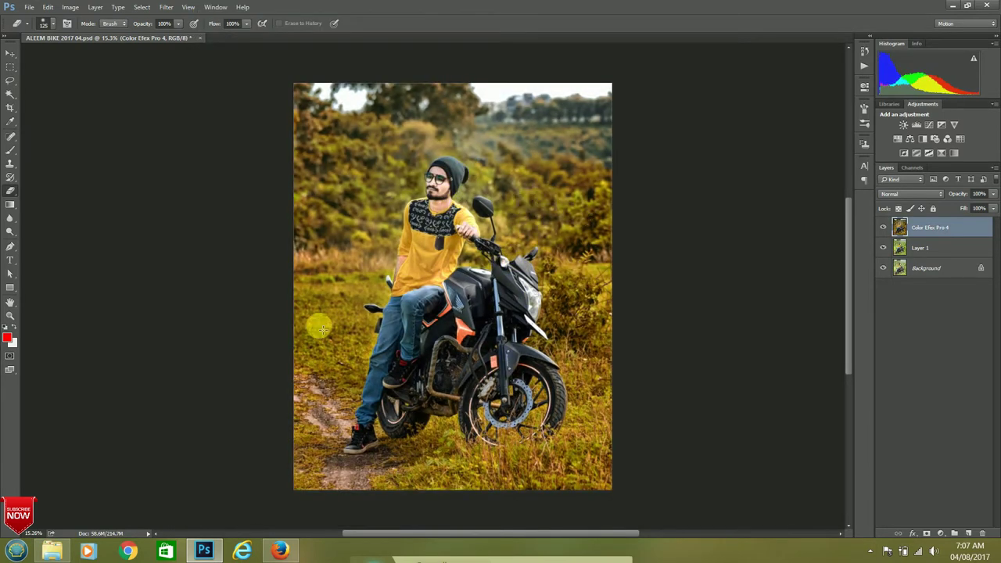
Open the photo in Nik Collection's Color Efex Pro 4
{"action": "left_click", "coordinate": [166, 7]}
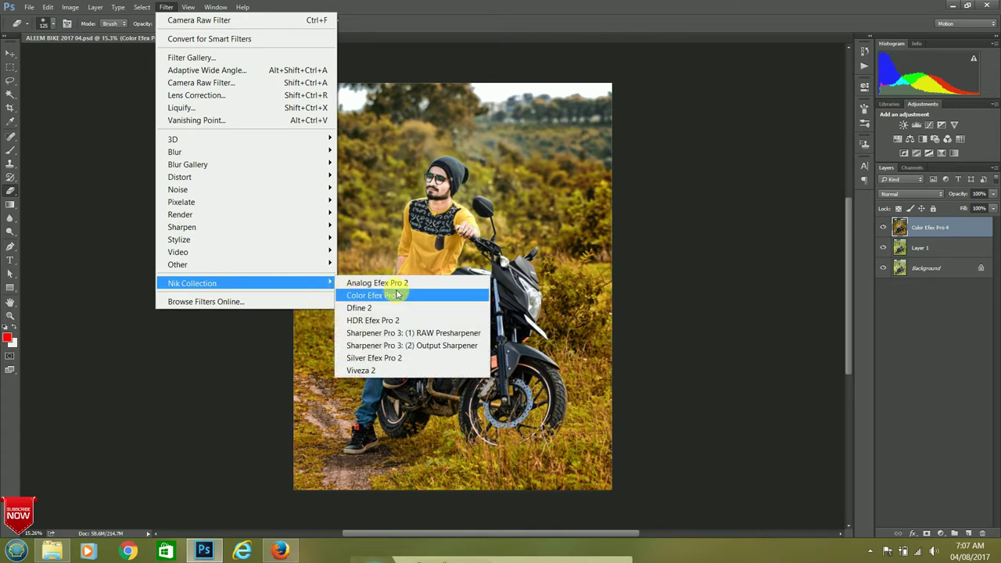
{"action": "mouse_move", "coordinate": [192, 283]}
{"action": "left_click", "coordinate": [395, 286]}
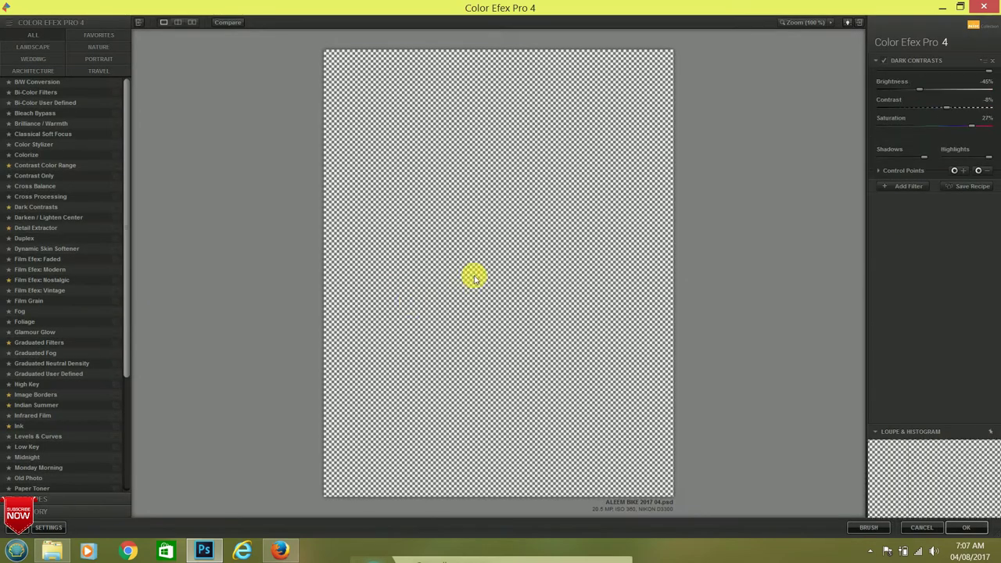
Apply Indian Summer with Enhance Foliage around 61%
{"action": "left_click", "coordinate": [48, 165]}
{"action": "left_click", "coordinate": [41, 207]}
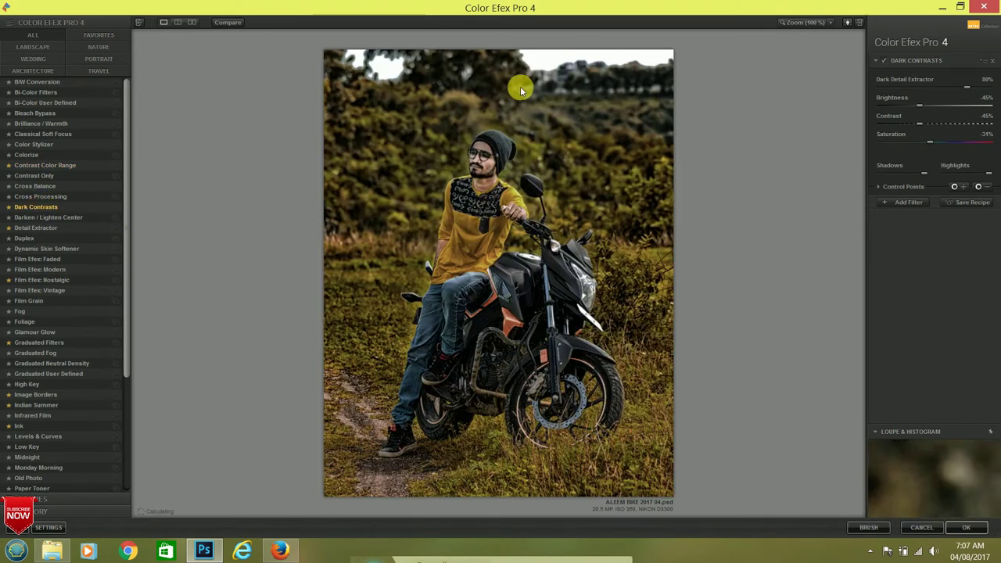
{"action": "scroll", "coordinate": [31, 328], "scroll_direction": "down", "scroll_amount": 3}
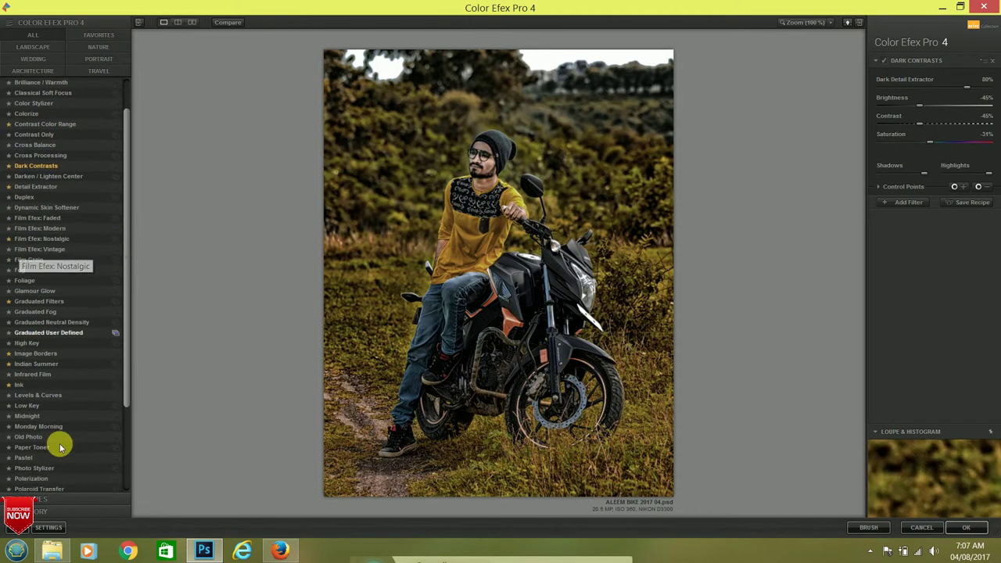
{"action": "left_click", "coordinate": [30, 326]}
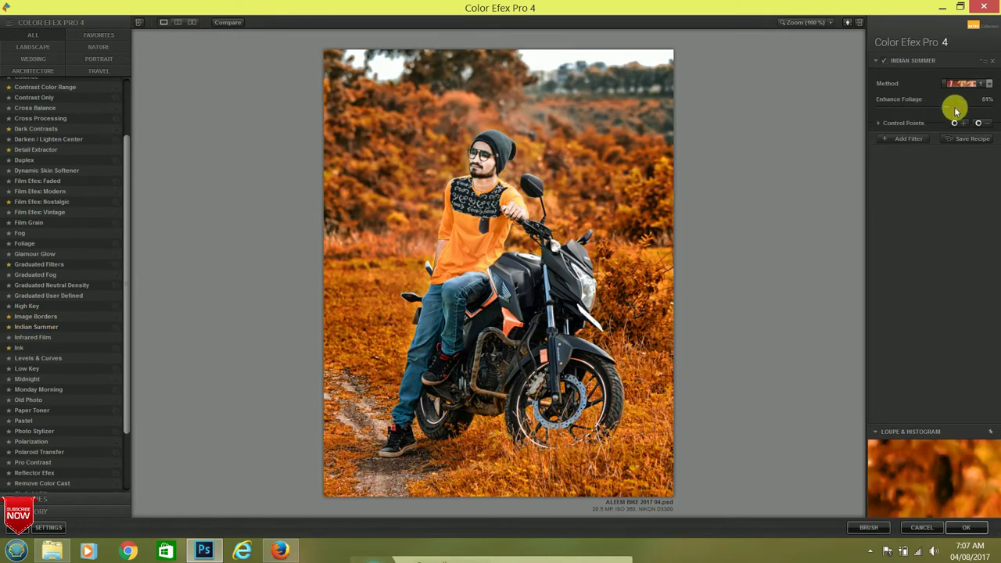
{"action": "left_click_drag", "start_coordinate": [954, 111], "coordinate": [962, 109]}
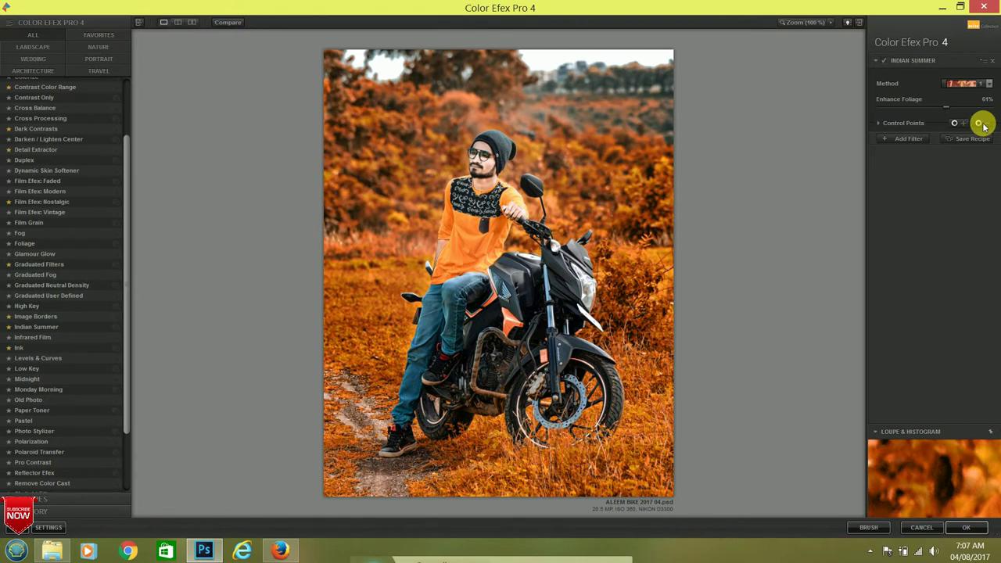
Add control points on the man's face, shirt, hat and sunglasses to keep them natural
{"action": "left_click", "coordinate": [485, 165]}
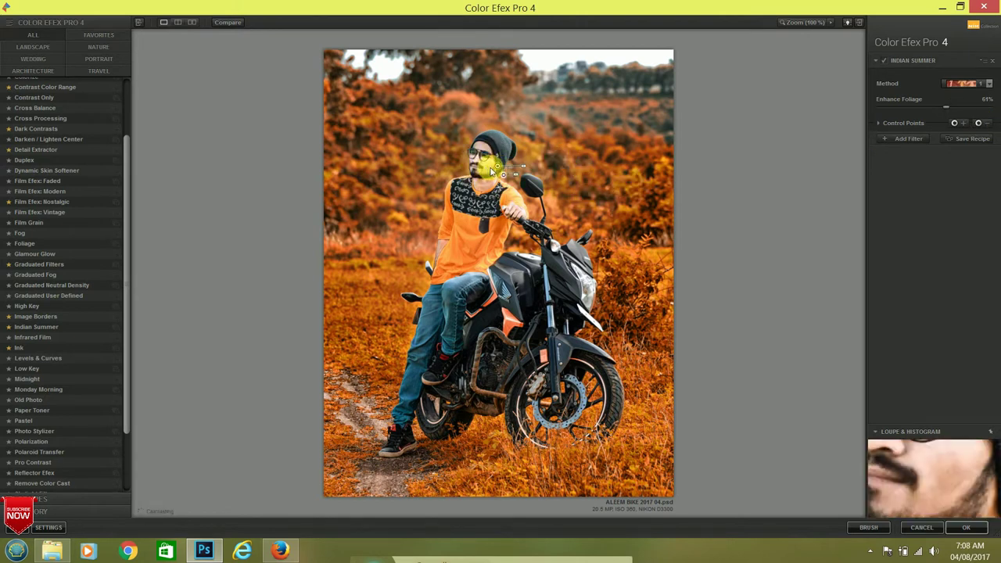
{"action": "left_click", "coordinate": [977, 123]}
{"action": "left_click", "coordinate": [482, 238]}
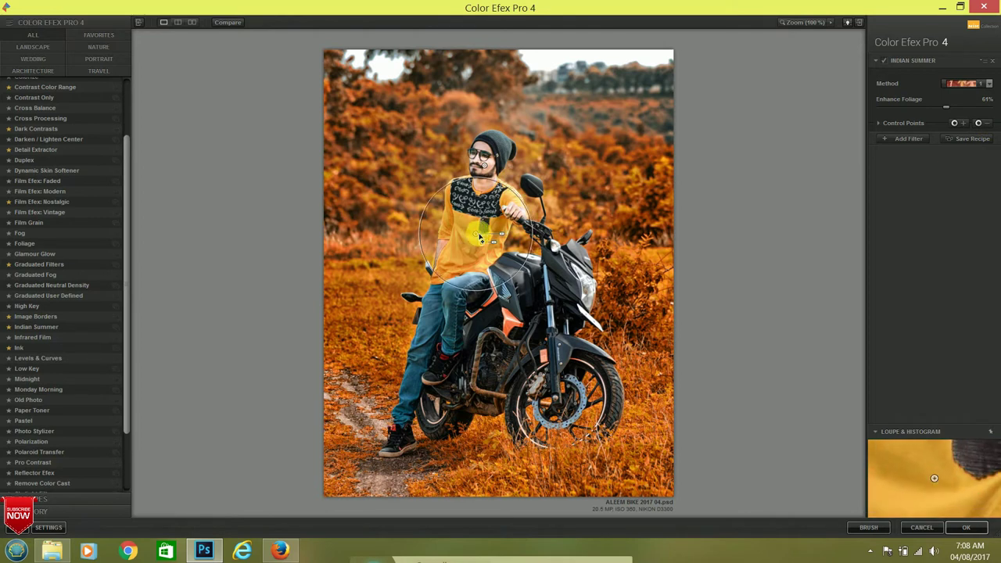
{"action": "left_click", "coordinate": [980, 123]}
{"action": "left_click_drag", "start_coordinate": [482, 236], "coordinate": [514, 209]}
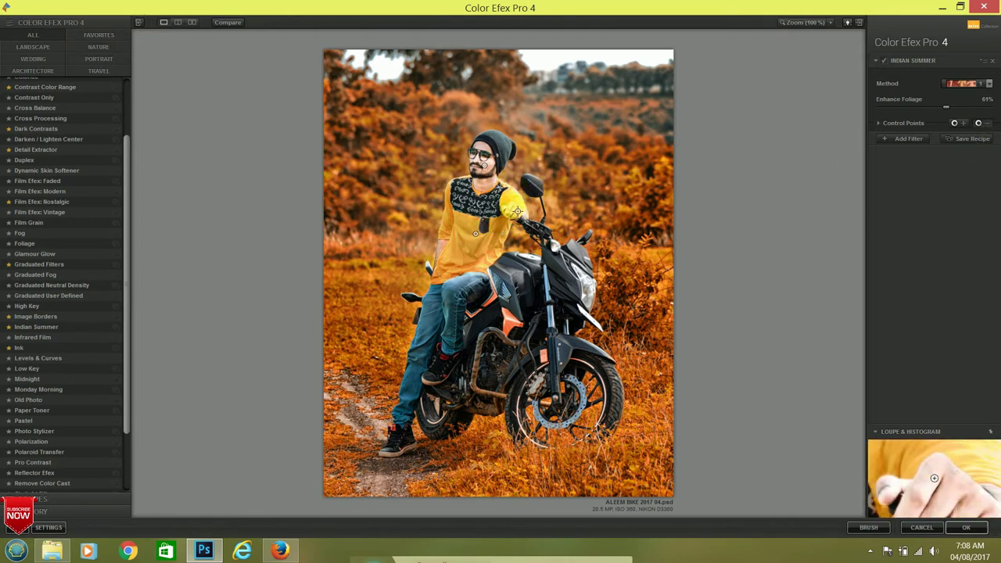
{"action": "left_click", "coordinate": [443, 245]}
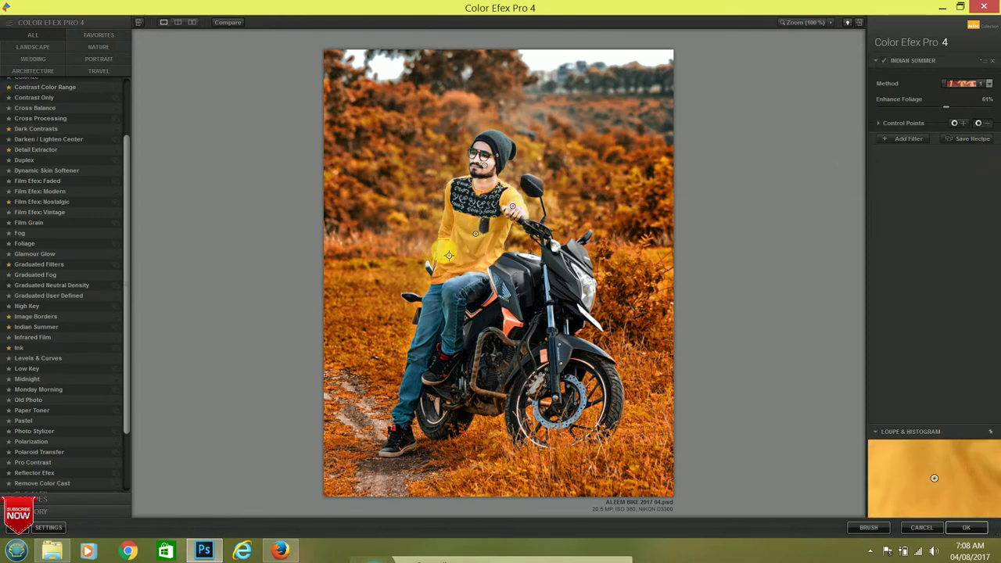
{"action": "left_click", "coordinate": [978, 123]}
{"action": "left_click", "coordinate": [454, 201]}
{"action": "left_click", "coordinate": [977, 123]}
{"action": "left_click", "coordinate": [485, 147]}
{"action": "left_click", "coordinate": [977, 123]}
{"action": "left_click", "coordinate": [475, 161]}
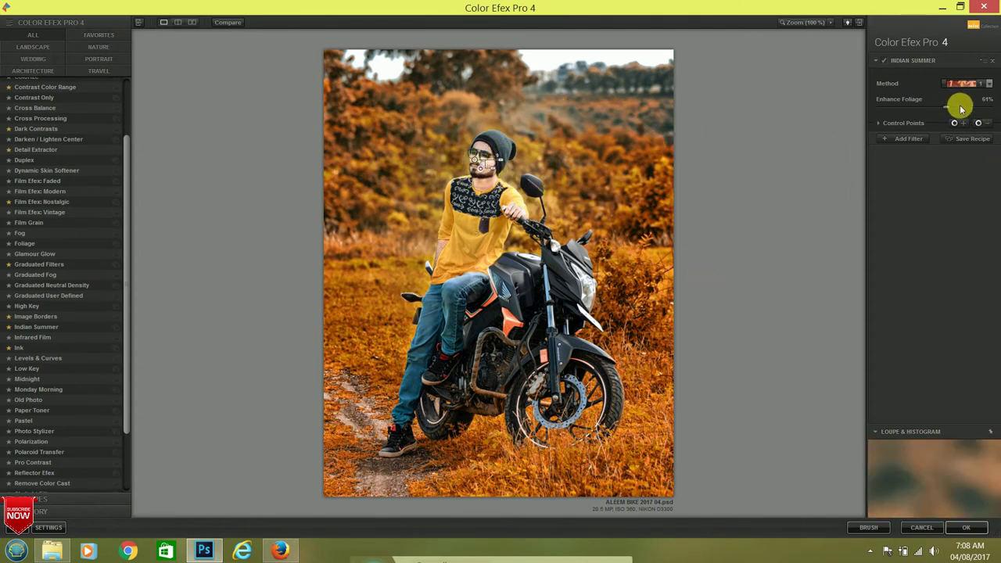
Fine-tune foliage to 60%, switch the Indian Summer method, and add an empty filter
{"action": "mouse_move", "coordinate": [946, 107]}
{"action": "left_mouse_down"}
{"action": "mouse_move", "coordinate": [973, 110]}
{"action": "mouse_move", "coordinate": [946, 106]}
{"action": "left_mouse_up"}
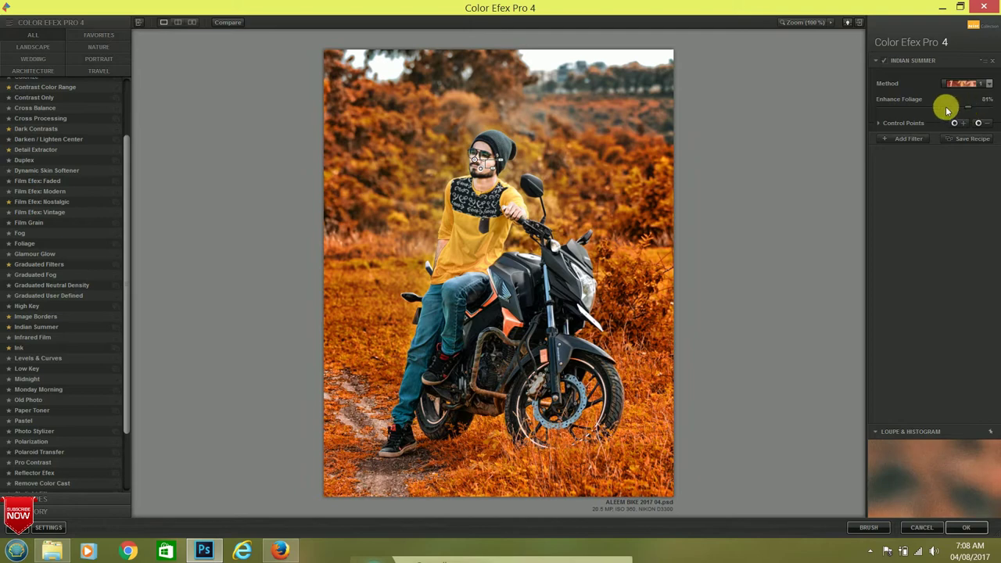
{"action": "left_click", "coordinate": [965, 84]}
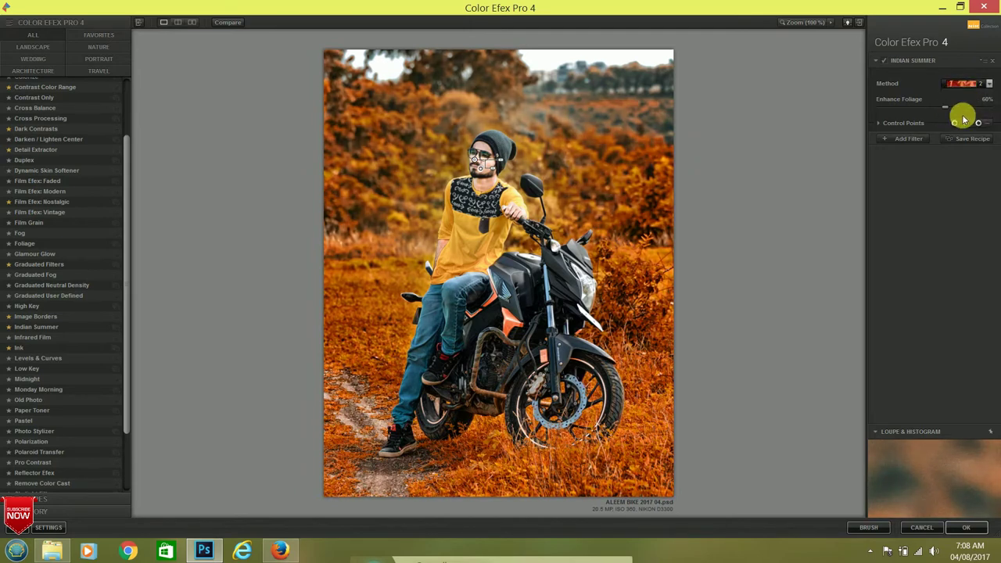
{"action": "left_click", "coordinate": [977, 125]}
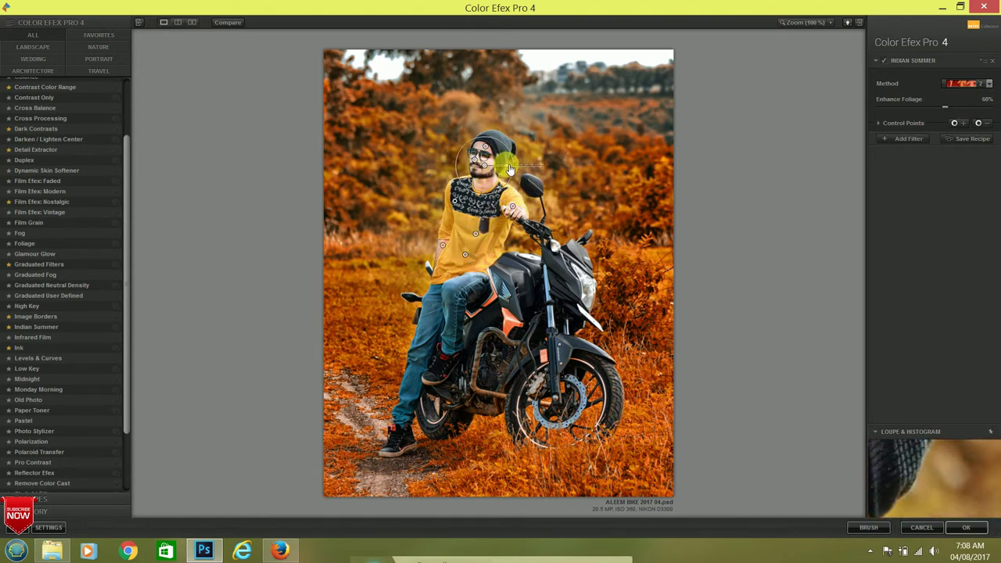
{"action": "left_click", "coordinate": [910, 139]}
{"action": "scroll", "coordinate": [39, 209], "scroll_direction": "up", "scroll_amount": 1}
{"action": "scroll", "coordinate": [41, 204], "scroll_direction": "up", "scroll_amount": 1}
{"action": "scroll", "coordinate": [43, 200], "scroll_direction": "up", "scroll_amount": 1}
{"action": "scroll", "coordinate": [45, 196], "scroll_direction": "up", "scroll_amount": 1}
Add Dark Contrasts as the second filter, with brightness 4% and contrast -71%
{"action": "left_click", "coordinate": [39, 206]}
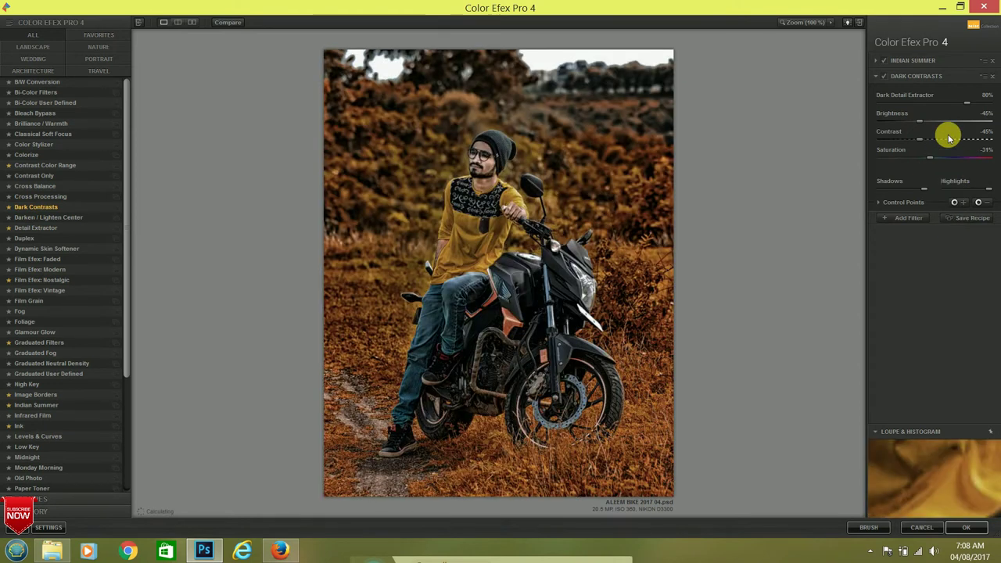
{"action": "left_click", "coordinate": [954, 121]}
{"action": "left_click", "coordinate": [902, 140]}
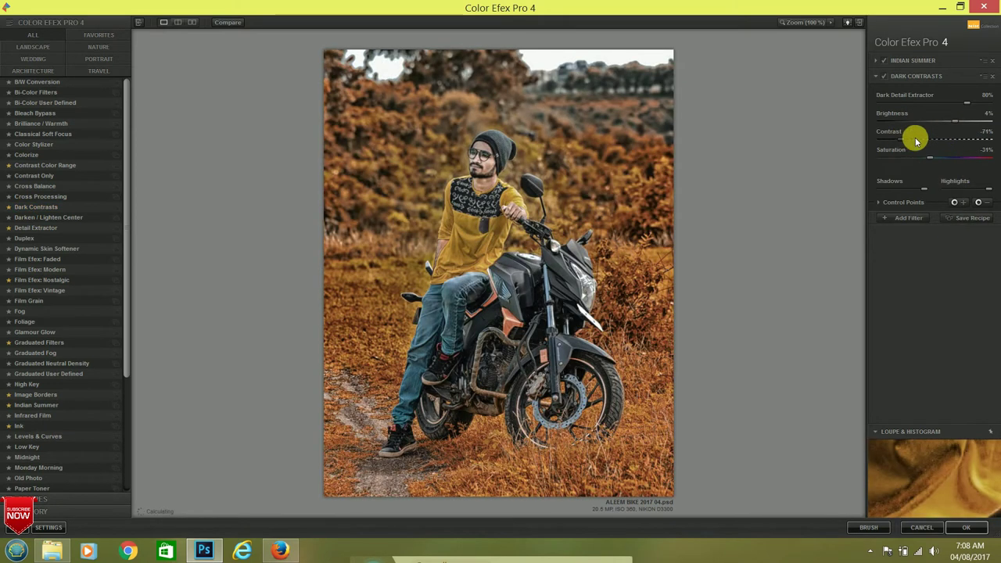
Place Dark Contrasts control points on the man's face, hand, glasses, chest and arm
{"action": "left_click", "coordinate": [977, 202]}
{"action": "left_click", "coordinate": [488, 170]}
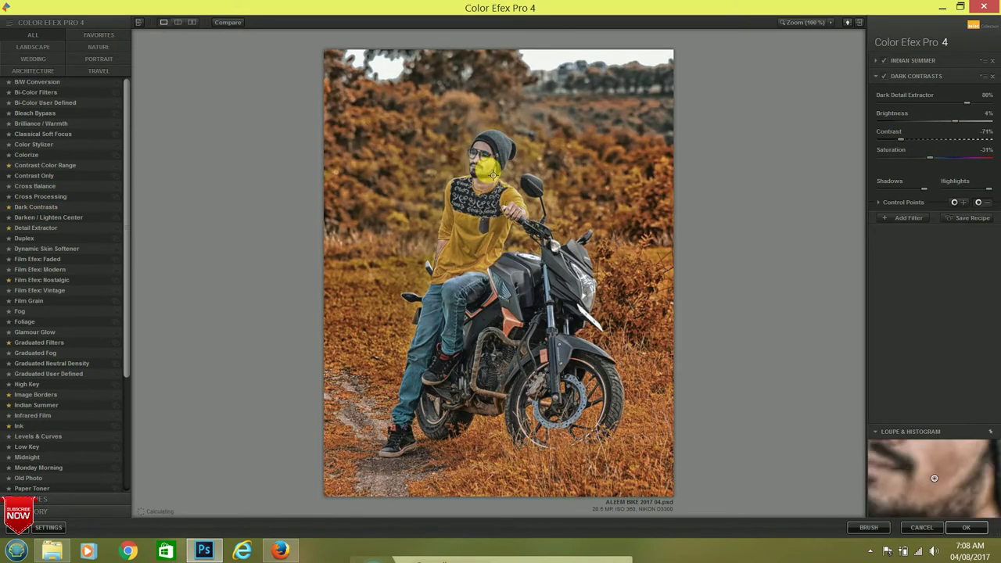
{"action": "left_click", "coordinate": [978, 201]}
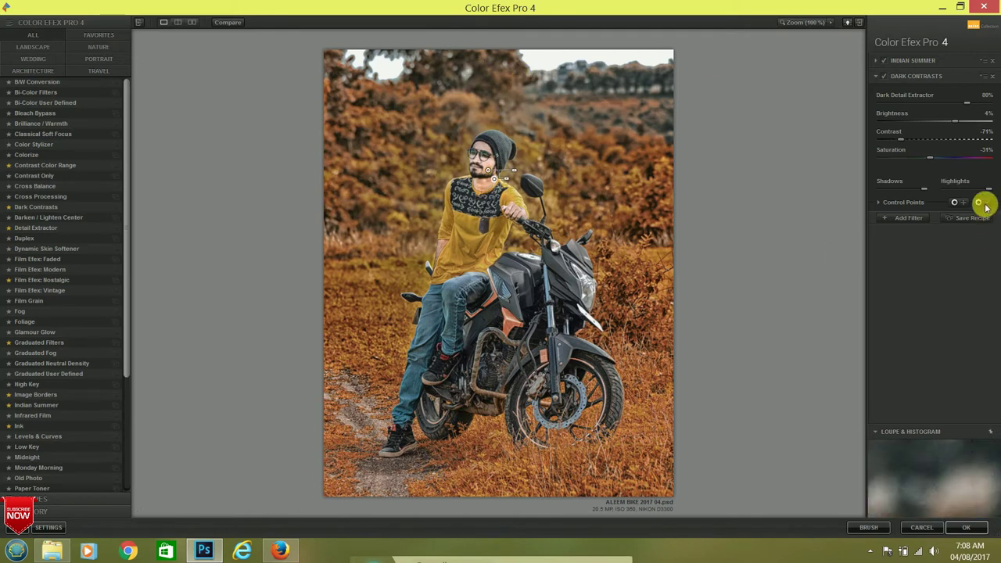
{"action": "left_click", "coordinate": [512, 208]}
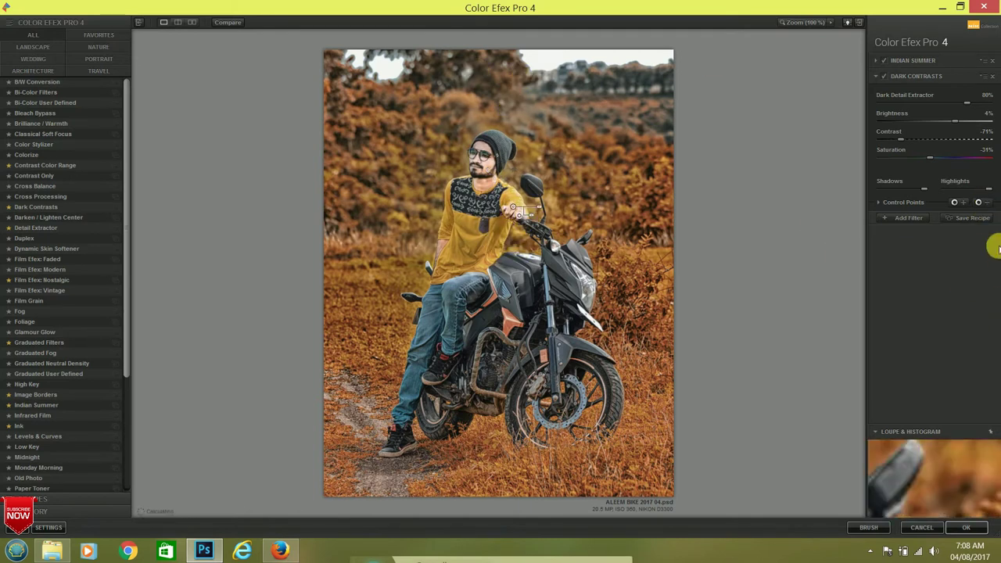
{"action": "left_click", "coordinate": [977, 201]}
{"action": "left_click", "coordinate": [481, 148]}
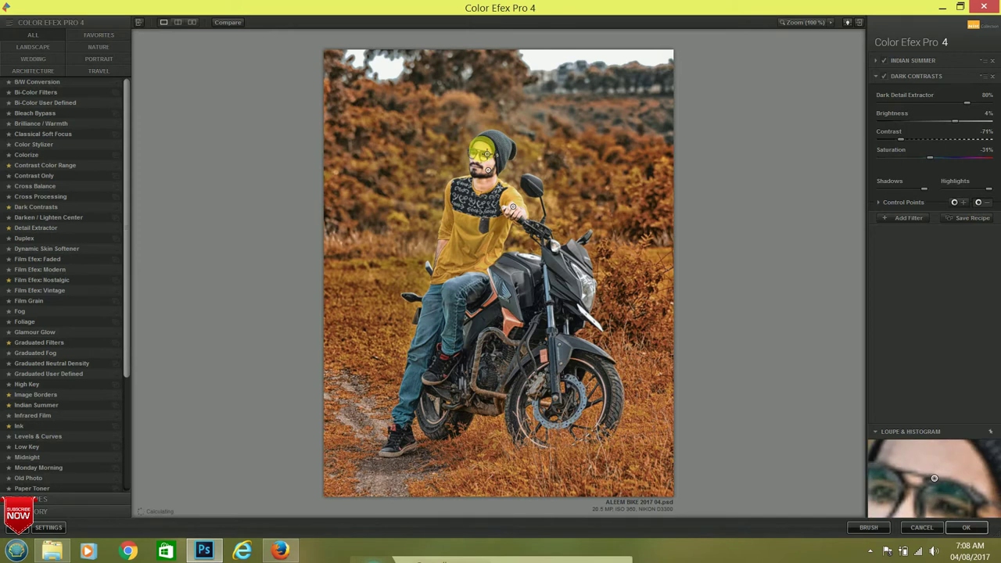
{"action": "left_click", "coordinate": [978, 202]}
{"action": "left_click", "coordinate": [481, 183]}
{"action": "left_click", "coordinate": [977, 203]}
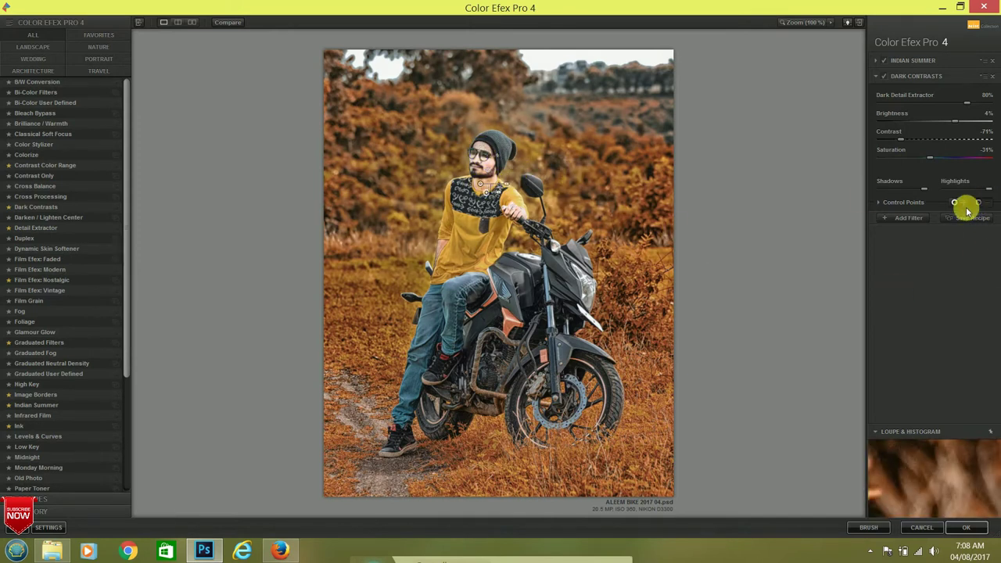
{"action": "left_click", "coordinate": [444, 249]}
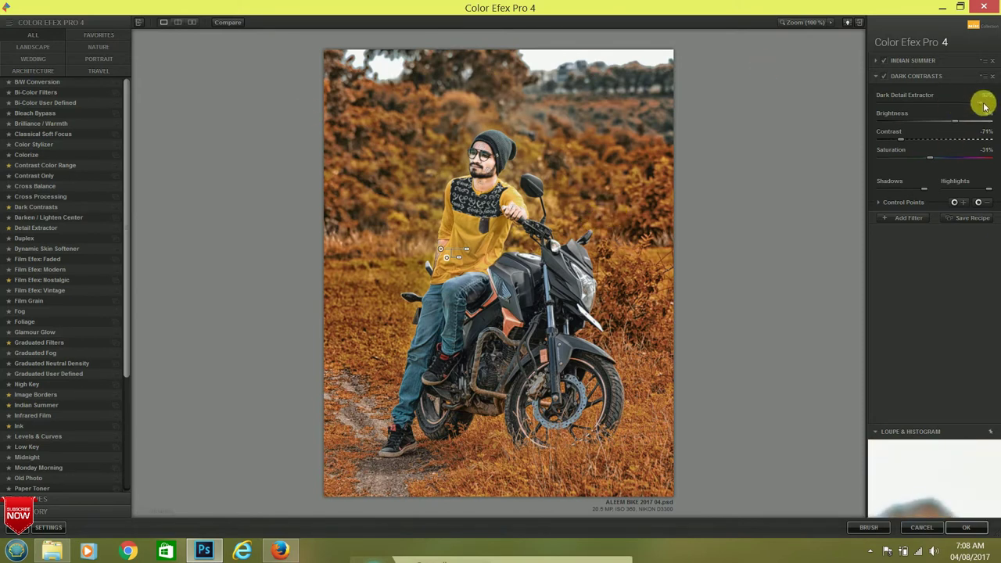
Fine-tune Dark Contrasts to brightness -3%, contrast -39%, saturation -13%, add an empty filter slot, and apply
{"action": "left_click", "coordinate": [944, 139]}
{"action": "left_click", "coordinate": [929, 121]}
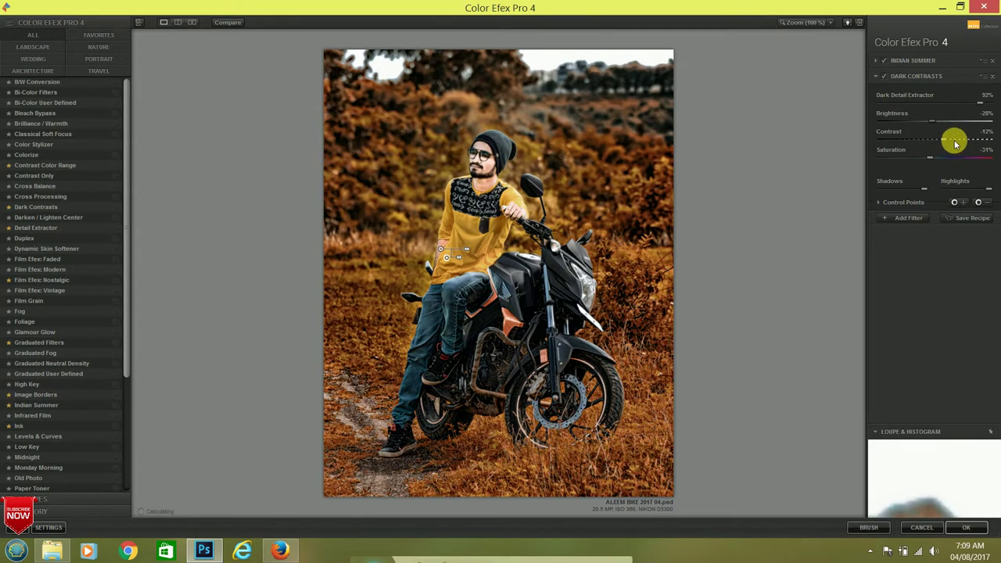
{"action": "left_click", "coordinate": [954, 121]}
{"action": "left_click", "coordinate": [928, 139]}
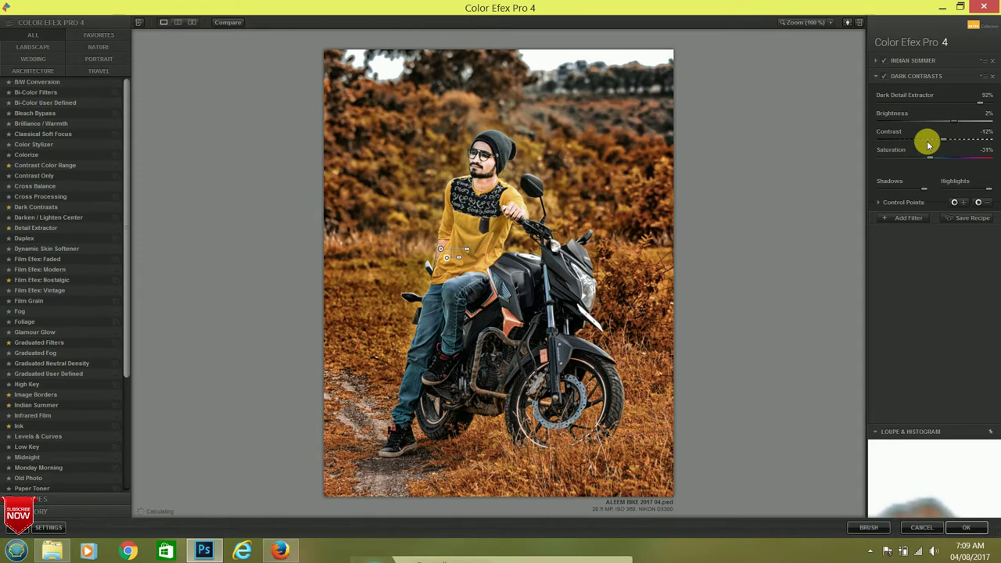
{"action": "left_click", "coordinate": [947, 122]}
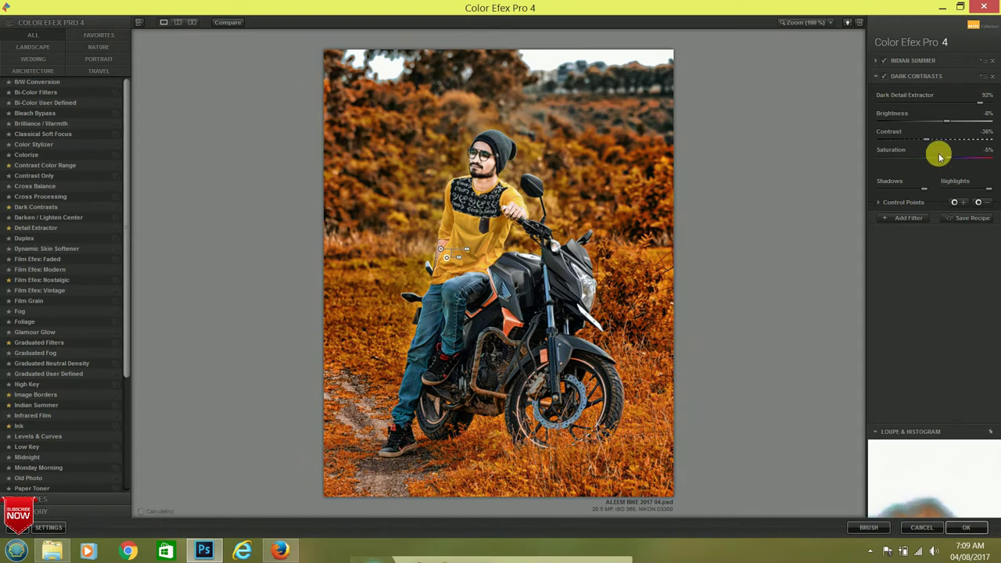
{"action": "left_click_drag", "start_coordinate": [941, 161], "coordinate": [945, 162]}
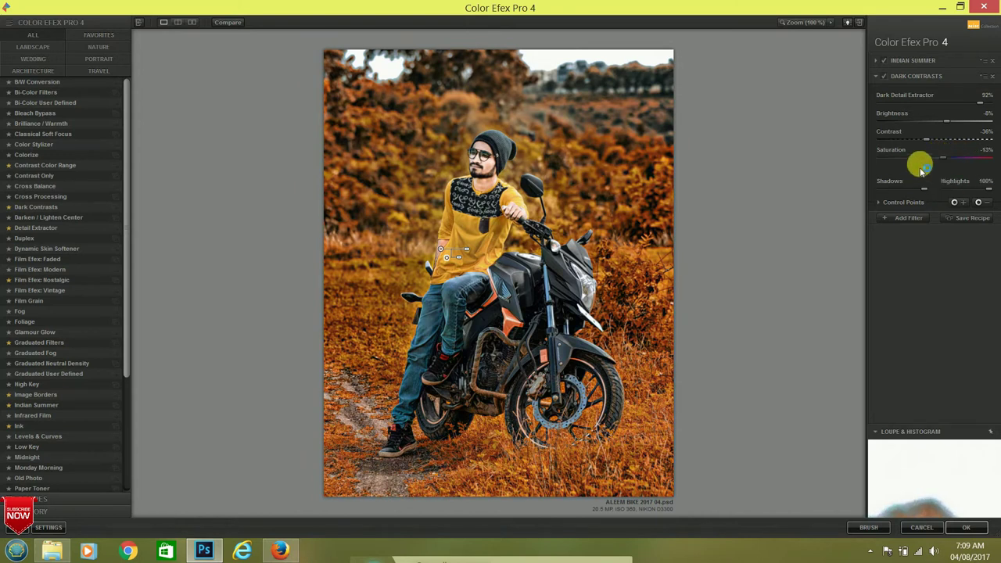
{"action": "left_click", "coordinate": [916, 121]}
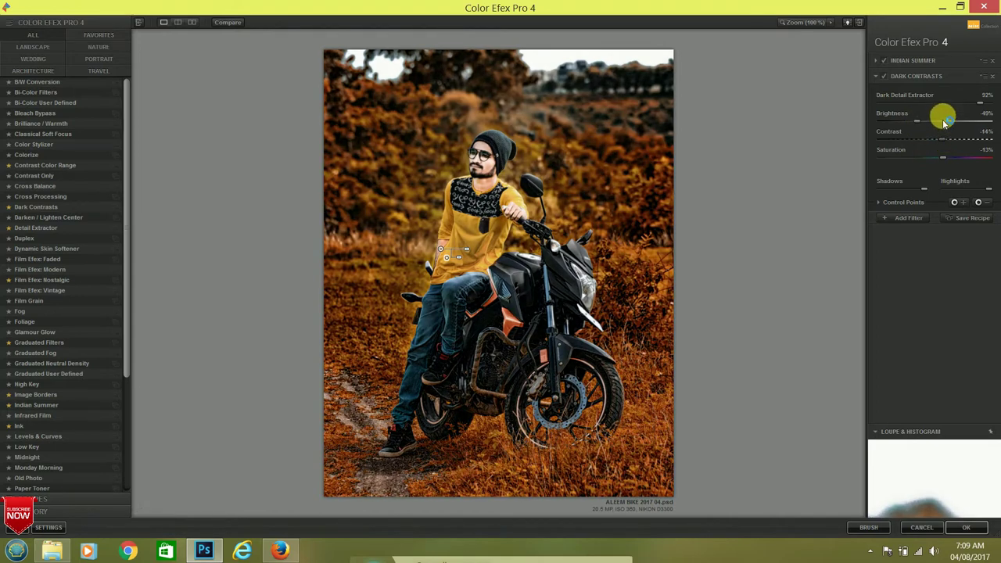
{"action": "left_click_drag", "start_coordinate": [943, 130], "coordinate": [954, 132]}
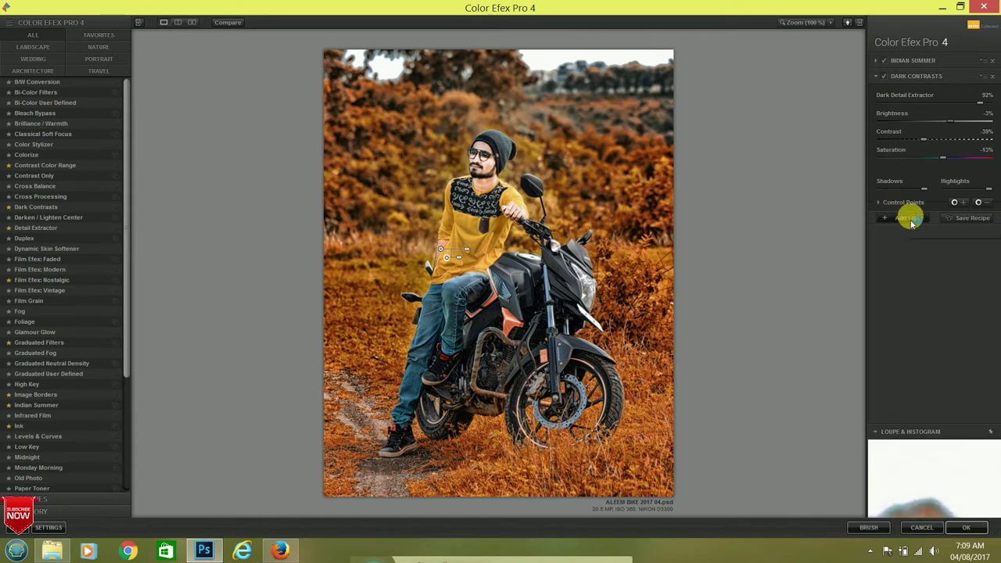
{"action": "left_click", "coordinate": [909, 219]}
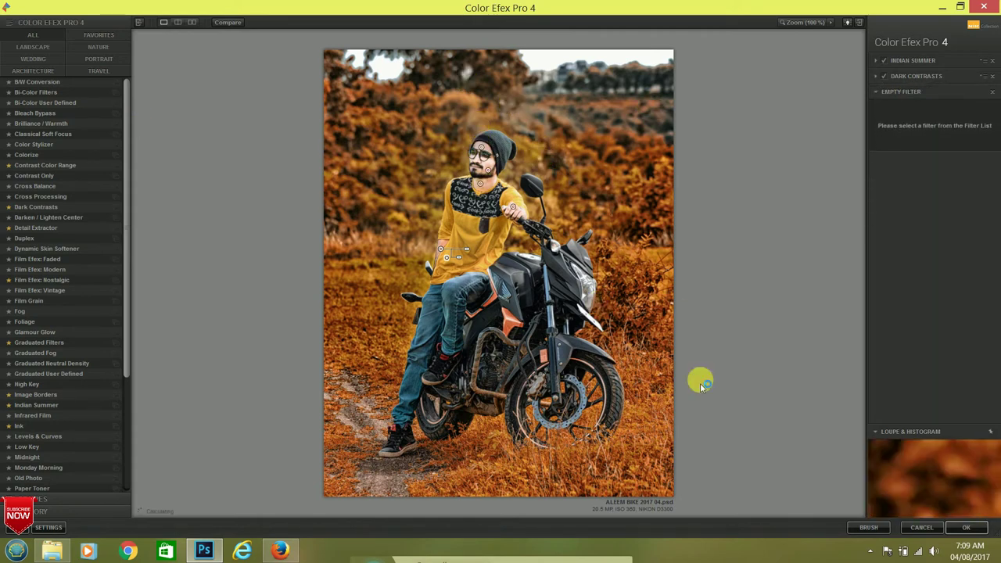
{"action": "left_click", "coordinate": [960, 528]}
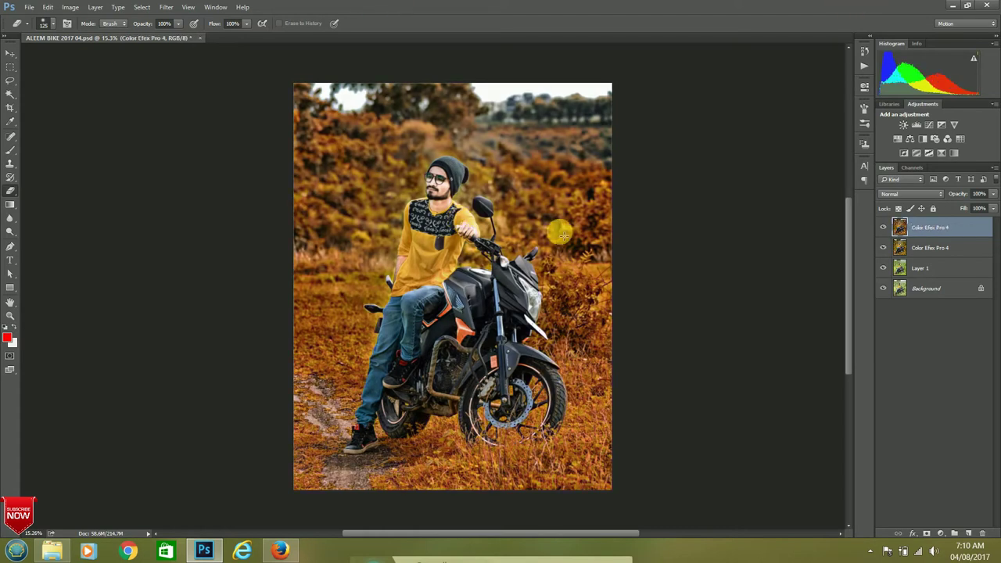
Duplicate the top Color Efex Pro 4 layer with Ctrl+J
{"action": "double_click", "coordinate": [946, 227]}
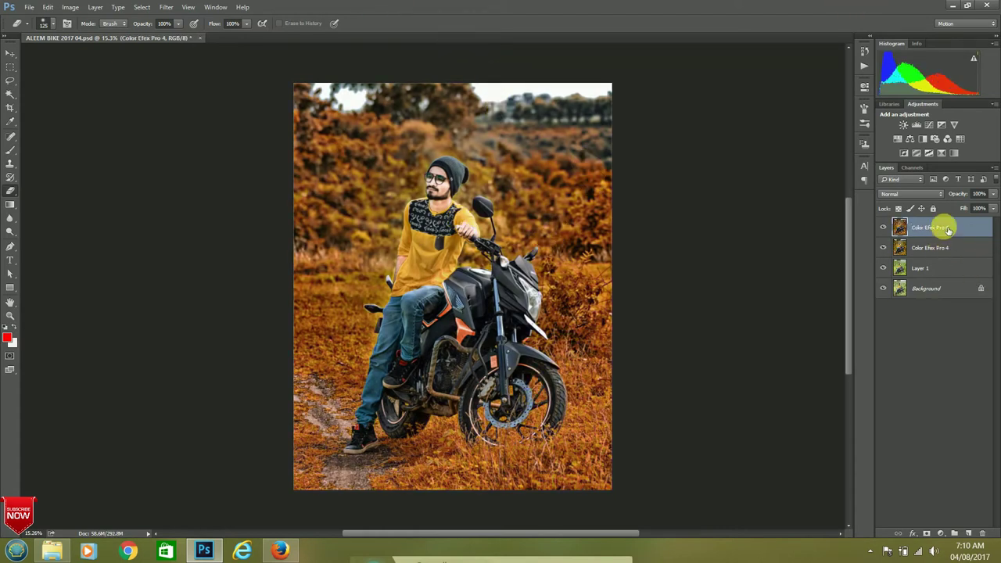
{"action": "key", "text": "ctrl+j"}
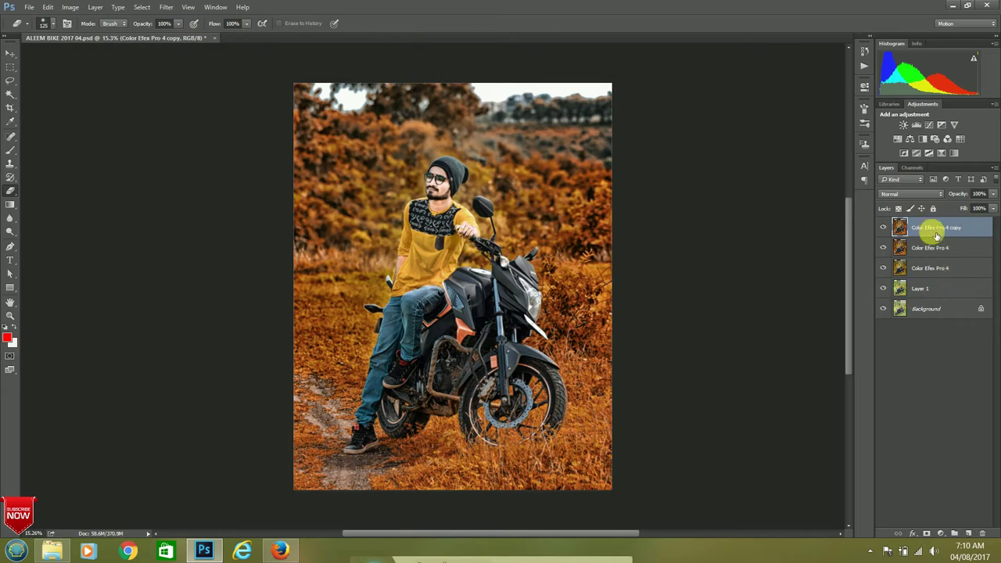
{"action": "left_click", "coordinate": [165, 8]}
Apply a Lens Blur with radius 52 and higher blade curvature, then add a white layer mask
{"action": "mouse_move", "coordinate": [235, 151]}
{"action": "left_click", "coordinate": [391, 217]}
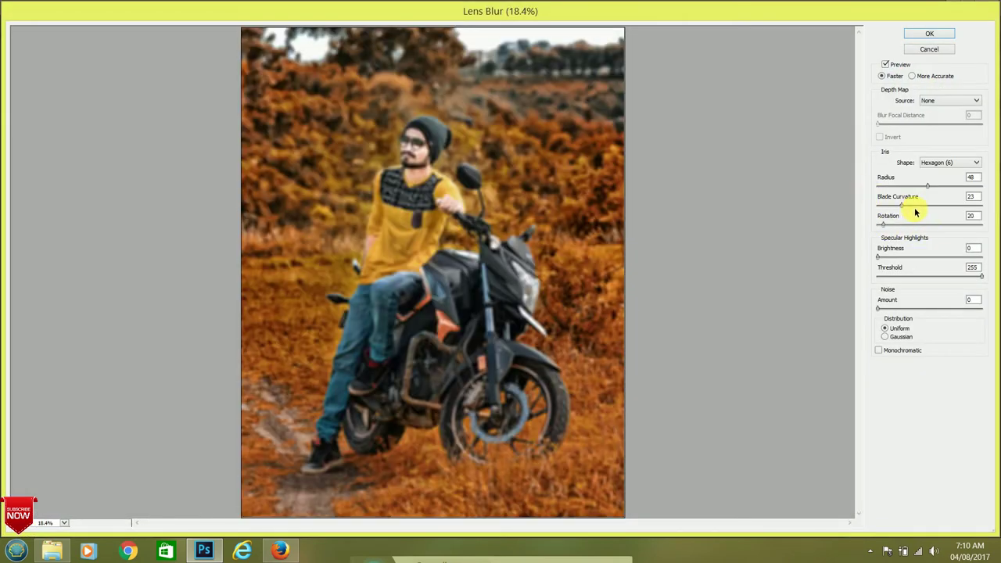
{"action": "left_click", "coordinate": [914, 206]}
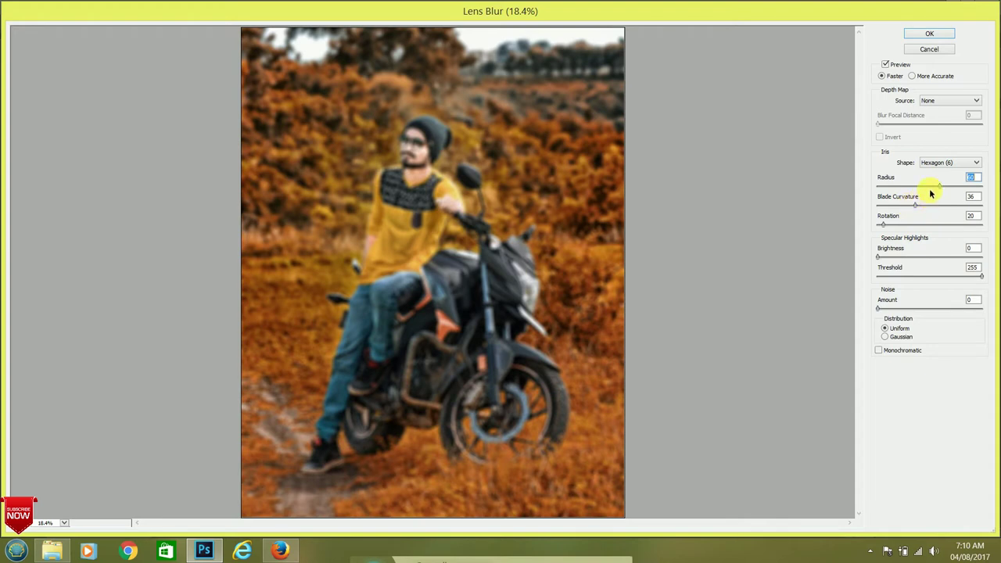
{"action": "left_click", "coordinate": [931, 186]}
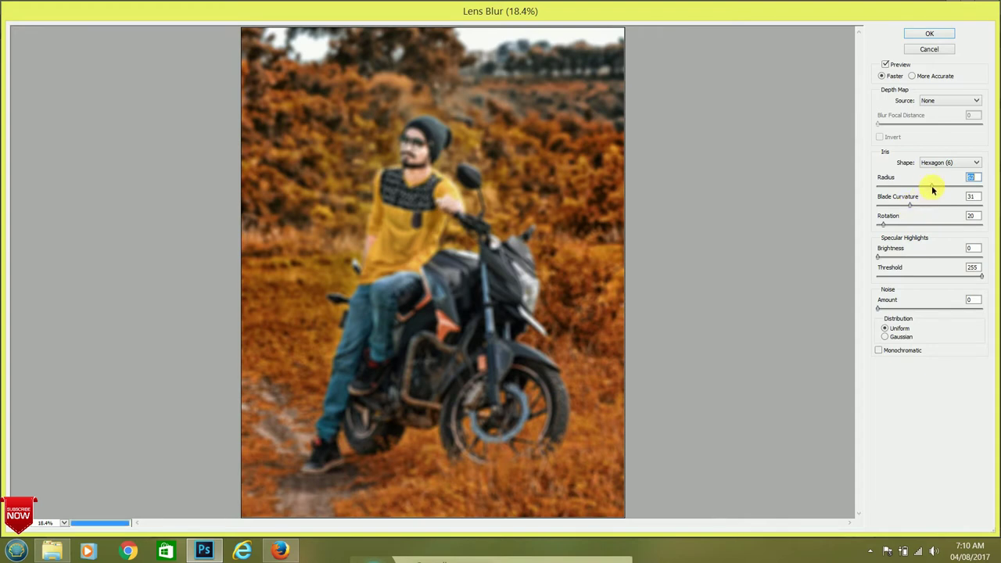
{"action": "left_click", "coordinate": [929, 34]}
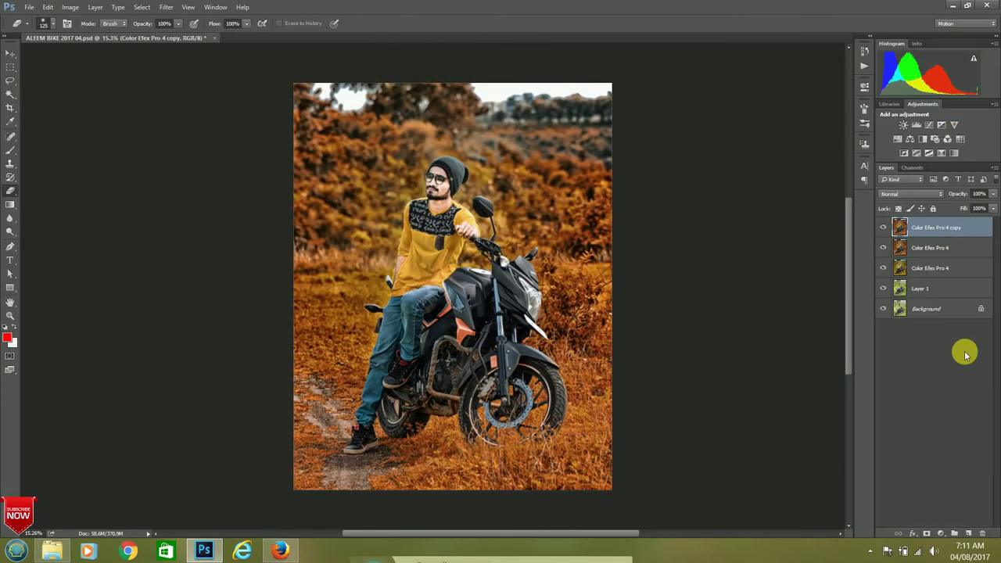
{"action": "left_click", "coordinate": [929, 532]}
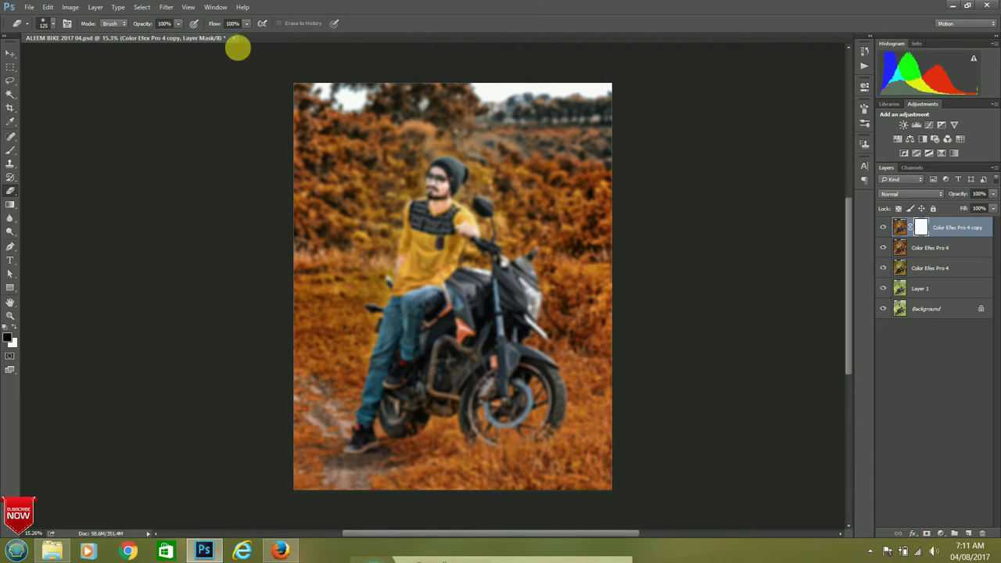
Brush the mask to restore sharpness on the rider's face, shirt, hat and the handlebar
{"action": "left_click", "coordinate": [10, 150]}
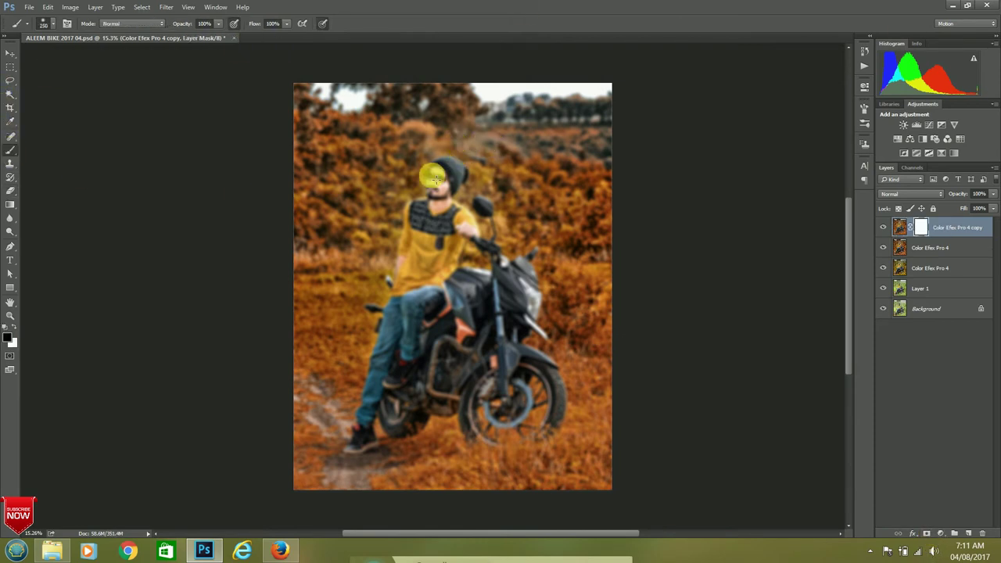
{"action": "left_click_drag", "start_coordinate": [442, 181], "coordinate": [439, 241]}
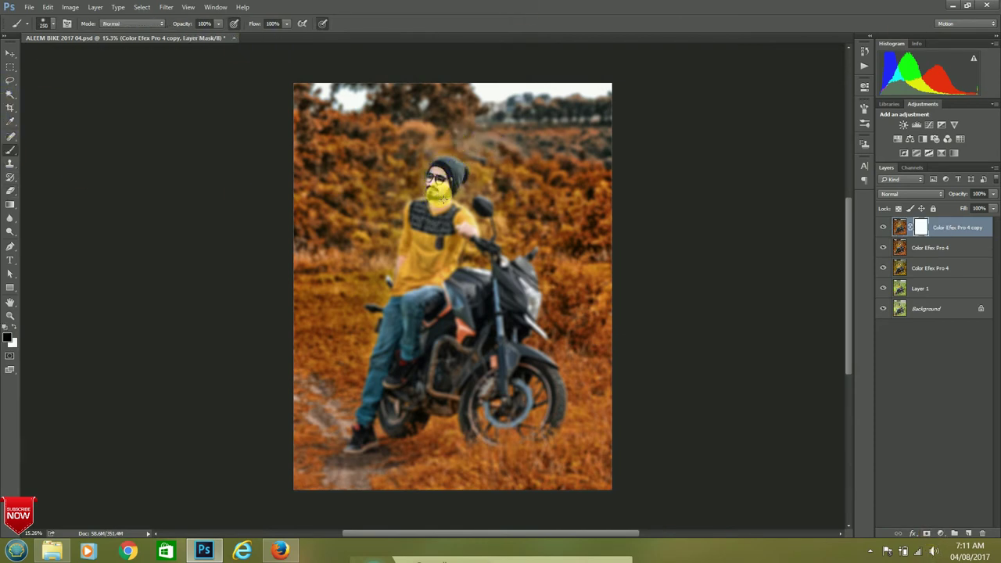
{"action": "scroll", "coordinate": [439, 242], "scroll_direction": "up", "scroll_amount": 3}
{"action": "left_click_drag", "start_coordinate": [460, 152], "coordinate": [474, 200]}
{"action": "left_click_drag", "start_coordinate": [410, 289], "coordinate": [413, 283]}
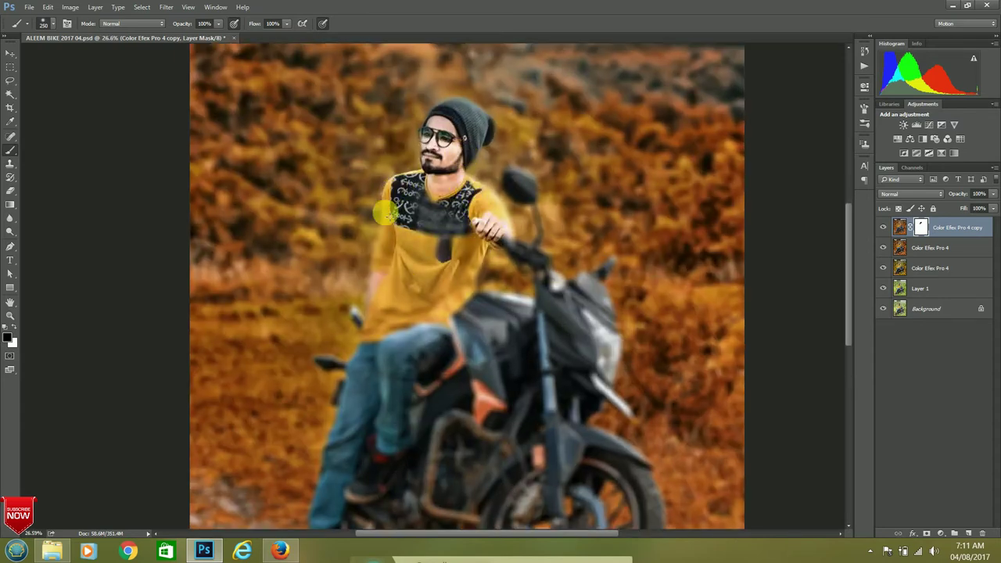
{"action": "mouse_move", "coordinate": [464, 258]}
{"action": "left_mouse_down"}
{"action": "mouse_move", "coordinate": [500, 239]}
{"action": "mouse_move", "coordinate": [543, 260]}
{"action": "left_mouse_up"}
{"action": "mouse_move", "coordinate": [489, 119]}
{"action": "left_mouse_down"}
{"action": "mouse_move", "coordinate": [453, 101]}
{"action": "mouse_move", "coordinate": [414, 130]}
{"action": "mouse_move", "coordinate": [458, 101]}
{"action": "mouse_move", "coordinate": [485, 125]}
{"action": "mouse_move", "coordinate": [467, 157]}
{"action": "mouse_move", "coordinate": [425, 123]}
{"action": "mouse_move", "coordinate": [428, 161]}
{"action": "mouse_move", "coordinate": [373, 310]}
{"action": "mouse_move", "coordinate": [363, 376]}
{"action": "left_mouse_up"}
{"action": "mouse_move", "coordinate": [467, 255]}
{"action": "left_mouse_down"}
{"action": "mouse_move", "coordinate": [449, 266]}
{"action": "mouse_move", "coordinate": [467, 211]}
{"action": "mouse_move", "coordinate": [452, 242]}
{"action": "mouse_move", "coordinate": [464, 224]}
{"action": "mouse_move", "coordinate": [484, 237]}
{"action": "mouse_move", "coordinate": [521, 174]}
{"action": "mouse_move", "coordinate": [532, 224]}
{"action": "mouse_move", "coordinate": [609, 277]}
{"action": "left_mouse_up"}
Restore sharpness on the hand, thigh, knee, boot, front wheel and disc brake
{"action": "scroll", "coordinate": [619, 163], "scroll_direction": "down", "scroll_amount": 3}
{"action": "mouse_move", "coordinate": [537, 163]}
{"action": "left_mouse_down"}
{"action": "mouse_move", "coordinate": [520, 136]}
{"action": "mouse_move", "coordinate": [576, 190]}
{"action": "mouse_move", "coordinate": [485, 205]}
{"action": "mouse_move", "coordinate": [461, 195]}
{"action": "mouse_move", "coordinate": [435, 183]}
{"action": "mouse_move", "coordinate": [394, 104]}
{"action": "mouse_move", "coordinate": [346, 264]}
{"action": "mouse_move", "coordinate": [317, 247]}
{"action": "mouse_move", "coordinate": [345, 204]}
{"action": "mouse_move", "coordinate": [335, 196]}
{"action": "mouse_move", "coordinate": [324, 280]}
{"action": "mouse_move", "coordinate": [398, 250]}
{"action": "mouse_move", "coordinate": [375, 360]}
{"action": "left_mouse_up"}
{"action": "mouse_move", "coordinate": [375, 360]}
{"action": "left_mouse_down"}
{"action": "mouse_move", "coordinate": [399, 251]}
{"action": "mouse_move", "coordinate": [420, 271]}
{"action": "mouse_move", "coordinate": [495, 224]}
{"action": "mouse_move", "coordinate": [462, 250]}
{"action": "mouse_move", "coordinate": [587, 239]}
{"action": "mouse_move", "coordinate": [411, 364]}
{"action": "mouse_move", "coordinate": [365, 313]}
{"action": "mouse_move", "coordinate": [329, 335]}
{"action": "mouse_move", "coordinate": [304, 434]}
{"action": "mouse_move", "coordinate": [277, 477]}
{"action": "mouse_move", "coordinate": [284, 456]}
{"action": "mouse_move", "coordinate": [279, 476]}
{"action": "mouse_move", "coordinate": [345, 456]}
{"action": "mouse_move", "coordinate": [411, 387]}
{"action": "mouse_move", "coordinate": [355, 333]}
{"action": "mouse_move", "coordinate": [482, 396]}
{"action": "mouse_move", "coordinate": [440, 355]}
{"action": "mouse_move", "coordinate": [420, 411]}
{"action": "mouse_move", "coordinate": [438, 420]}
{"action": "mouse_move", "coordinate": [474, 399]}
{"action": "left_mouse_up"}
{"action": "left_click_drag", "start_coordinate": [569, 358], "coordinate": [524, 268]}
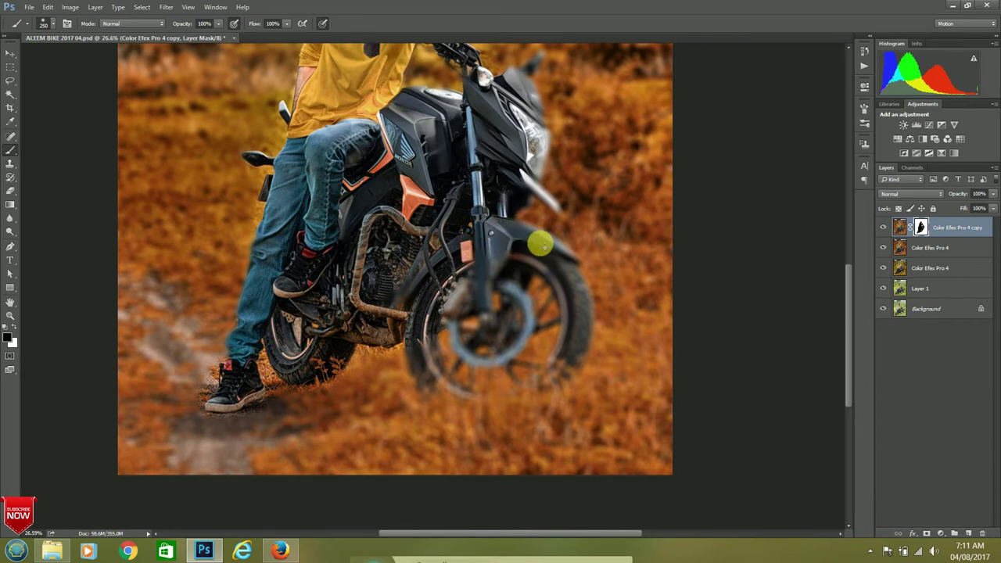
{"action": "left_click_drag", "start_coordinate": [575, 349], "coordinate": [502, 272]}
{"action": "mouse_move", "coordinate": [470, 254]}
{"action": "left_mouse_down"}
{"action": "mouse_move", "coordinate": [445, 384]}
{"action": "mouse_move", "coordinate": [548, 353]}
{"action": "mouse_move", "coordinate": [517, 401]}
{"action": "left_mouse_up"}
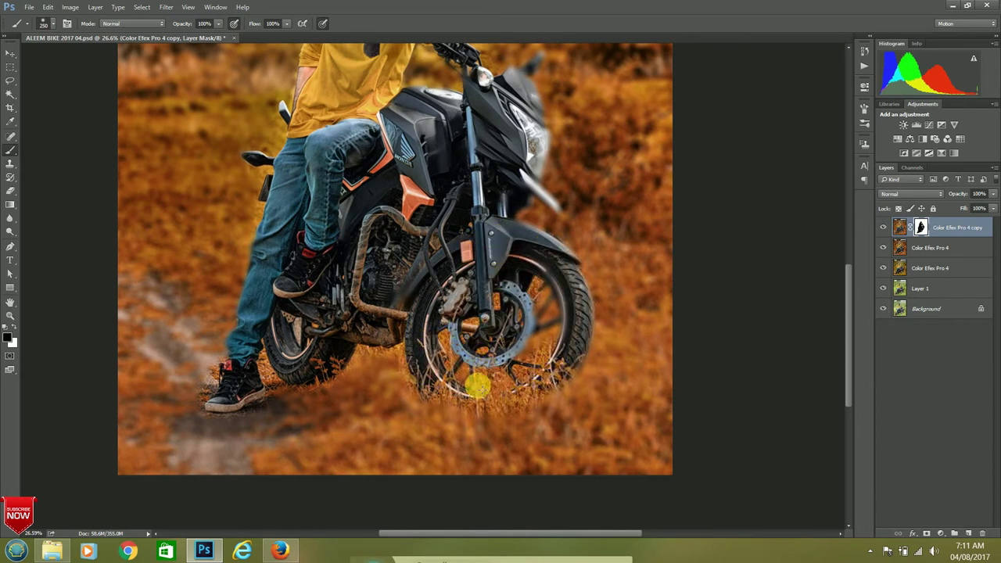
{"action": "scroll", "coordinate": [471, 223], "scroll_direction": "up", "scroll_amount": 2}
{"action": "scroll", "coordinate": [471, 224], "scroll_direction": "left", "scroll_amount": 1}
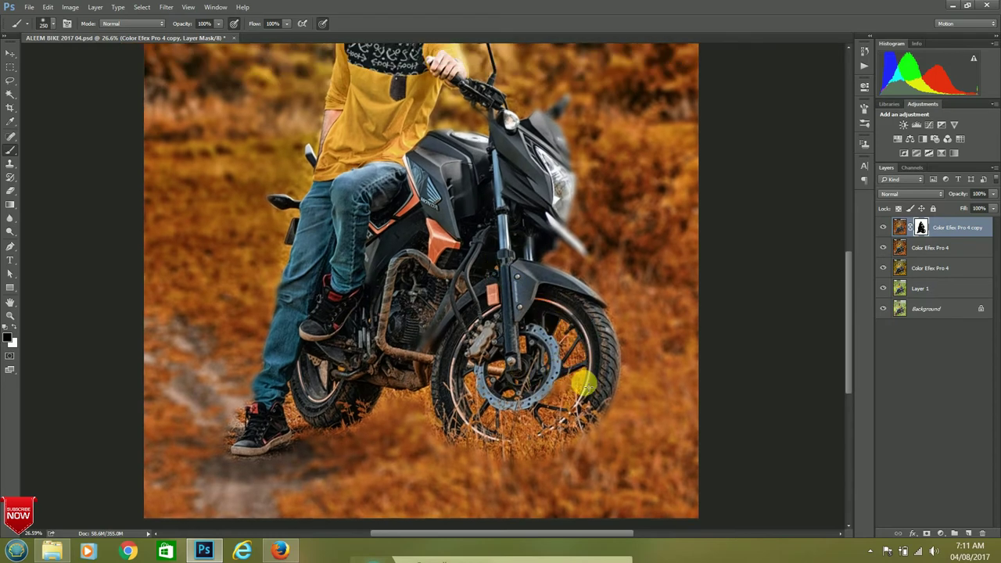
Paint the mask to sharpen the grass, mud path and ground around the front wheel
{"action": "scroll", "coordinate": [119, 386], "scroll_direction": "down", "scroll_amount": 1, "text": "alt"}
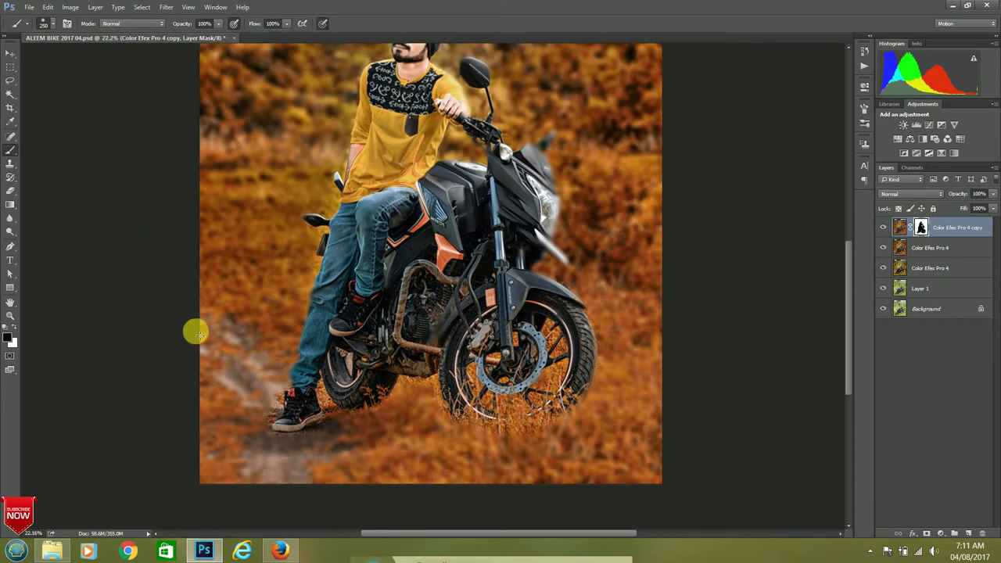
{"action": "left_click_drag", "start_coordinate": [696, 347], "coordinate": [211, 348]}
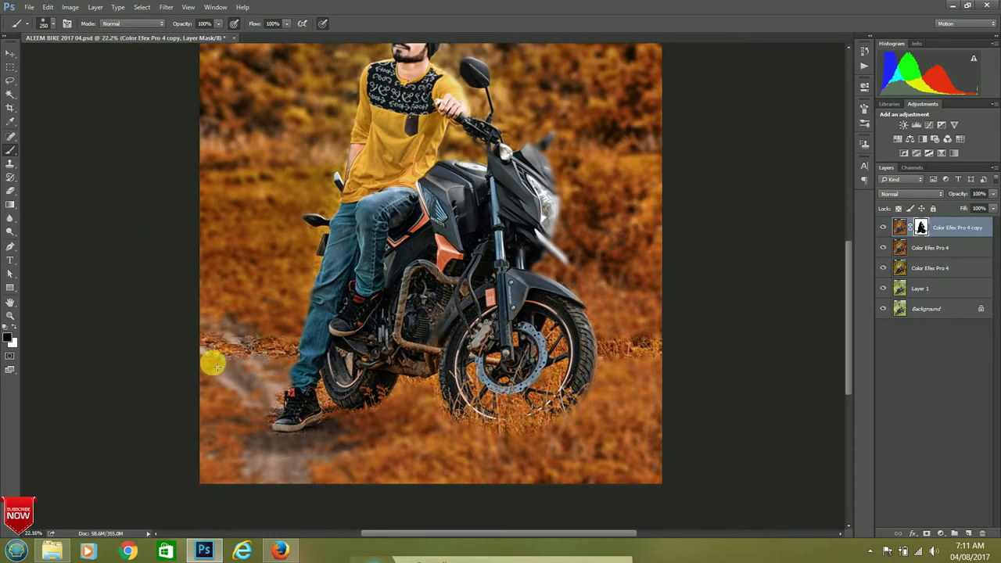
{"action": "mouse_move", "coordinate": [188, 391]}
{"action": "left_mouse_down"}
{"action": "mouse_move", "coordinate": [197, 409]}
{"action": "mouse_move", "coordinate": [302, 431]}
{"action": "mouse_move", "coordinate": [179, 486]}
{"action": "left_mouse_up"}
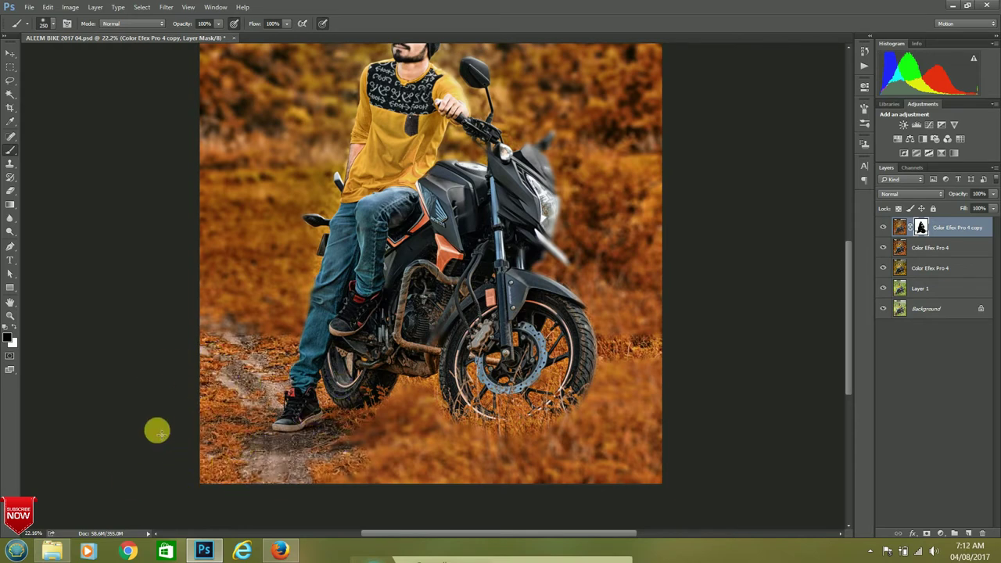
{"action": "left_click_drag", "start_coordinate": [487, 409], "coordinate": [405, 402]}
{"action": "mouse_move", "coordinate": [319, 466]}
{"action": "left_mouse_down"}
{"action": "mouse_move", "coordinate": [561, 417]}
{"action": "mouse_move", "coordinate": [628, 431]}
{"action": "mouse_move", "coordinate": [490, 480]}
{"action": "mouse_move", "coordinate": [619, 370]}
{"action": "mouse_move", "coordinate": [670, 468]}
{"action": "mouse_move", "coordinate": [664, 362]}
{"action": "mouse_move", "coordinate": [318, 360]}
{"action": "mouse_move", "coordinate": [311, 379]}
{"action": "left_mouse_up"}
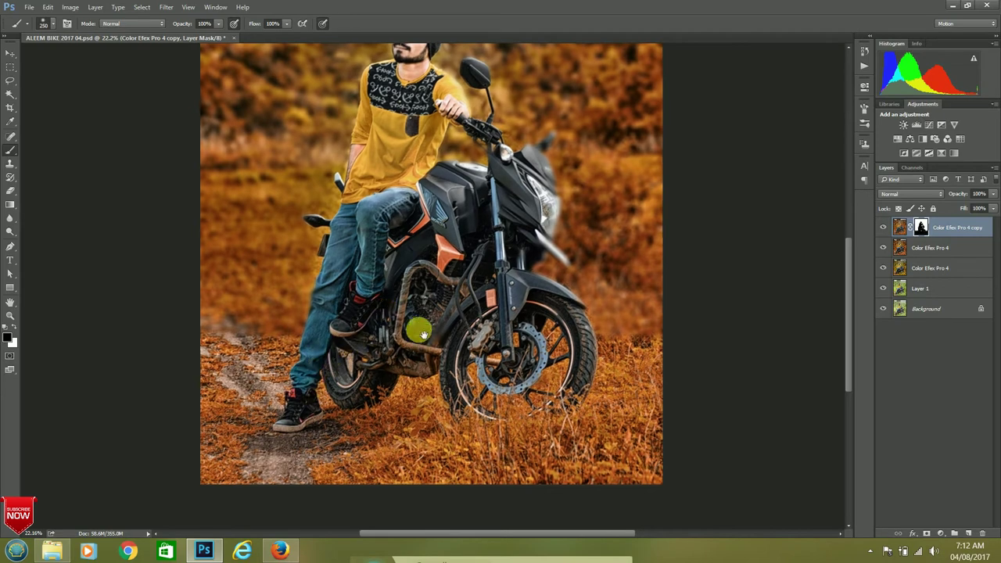
Restore sharpness on the bike's mirror, its stalk and the rider's black chest patch
{"action": "scroll", "coordinate": [406, 351], "scroll_direction": "up", "scroll_amount": 2}
{"action": "scroll", "coordinate": [398, 369], "scroll_direction": "up", "scroll_amount": 2}
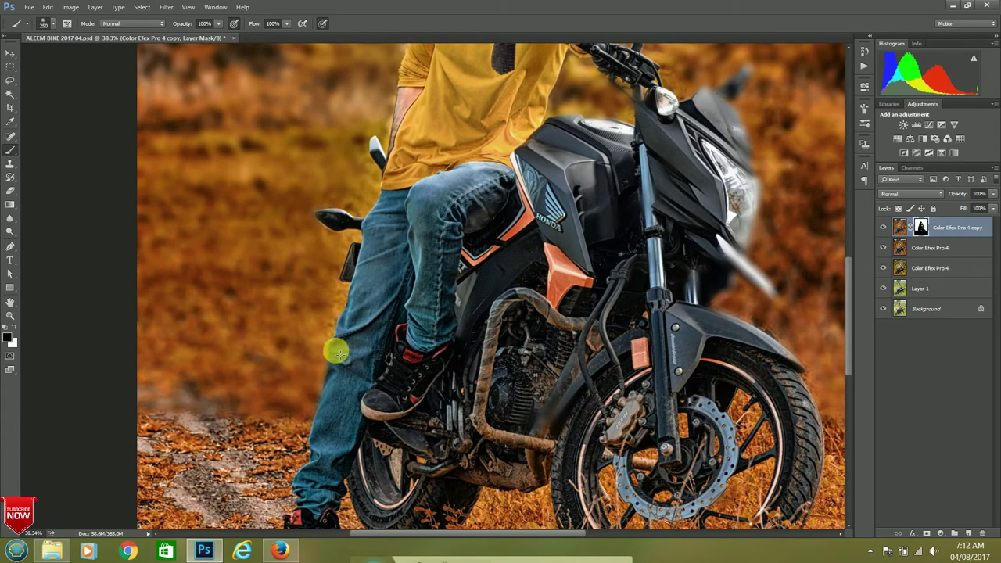
{"action": "scroll", "coordinate": [384, 305], "scroll_direction": "up", "scroll_amount": 2}
{"action": "scroll", "coordinate": [384, 306], "scroll_direction": "right", "scroll_amount": 2}
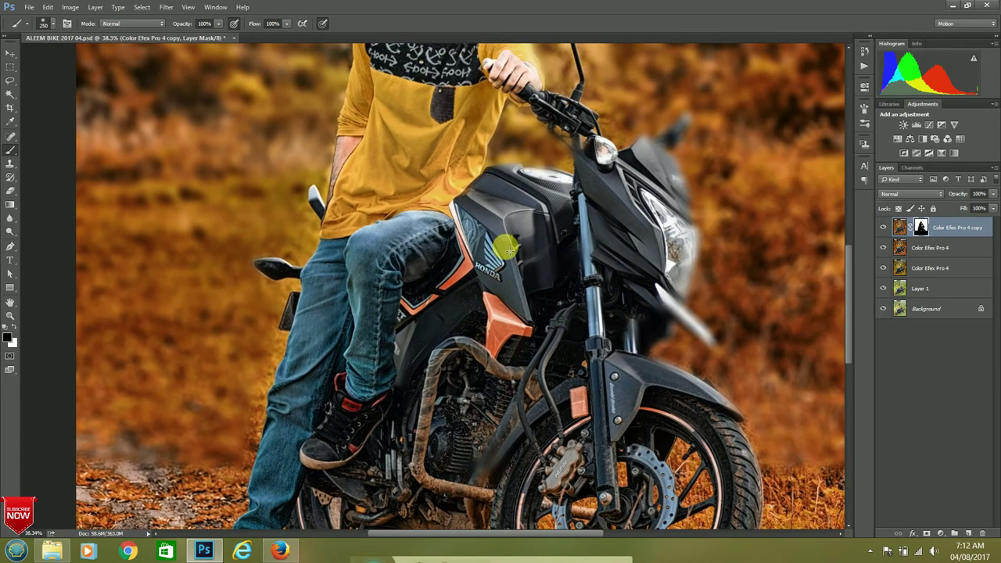
{"action": "scroll", "coordinate": [543, 278], "scroll_direction": "down", "scroll_amount": 2}
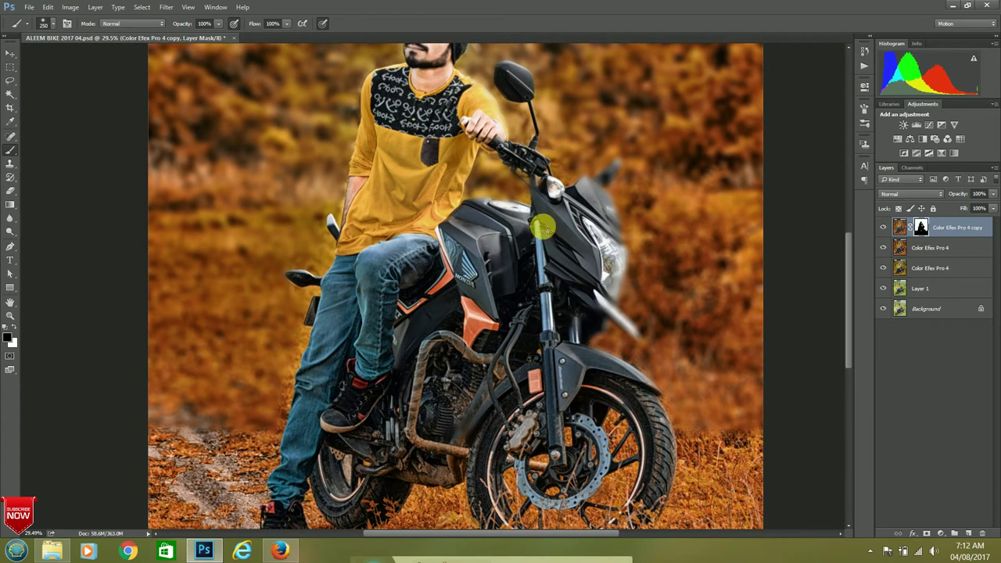
{"action": "mouse_move", "coordinate": [617, 171]}
{"action": "left_mouse_down"}
{"action": "mouse_move", "coordinate": [583, 206]}
{"action": "mouse_move", "coordinate": [602, 219]}
{"action": "mouse_move", "coordinate": [608, 305]}
{"action": "mouse_move", "coordinate": [638, 336]}
{"action": "mouse_move", "coordinate": [605, 364]}
{"action": "left_mouse_up"}
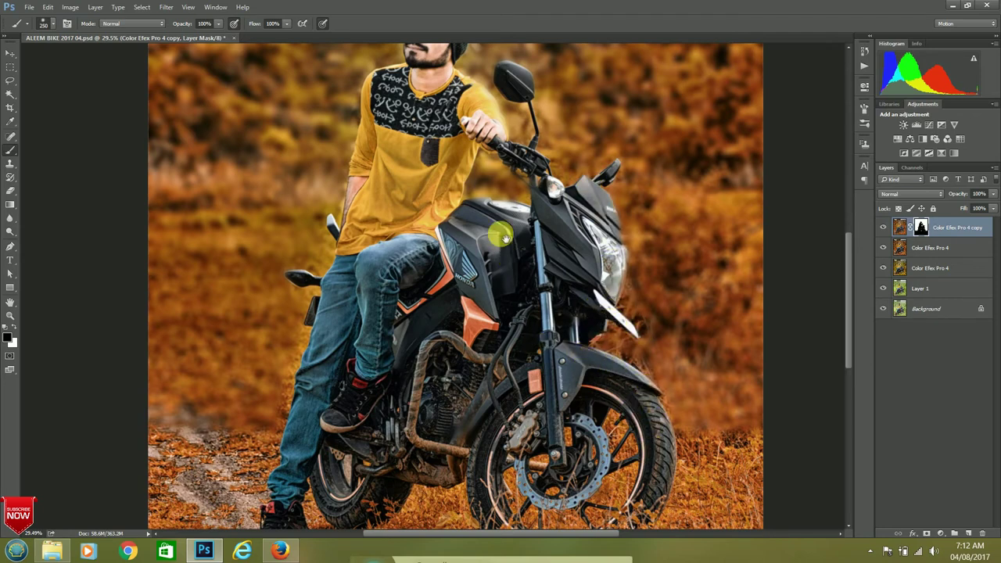
{"action": "left_click_drag", "start_coordinate": [501, 234], "coordinate": [515, 328]}
{"action": "mouse_move", "coordinate": [464, 251]}
{"action": "left_mouse_down"}
{"action": "mouse_move", "coordinate": [422, 208]}
{"action": "mouse_move", "coordinate": [465, 238]}
{"action": "left_mouse_up"}
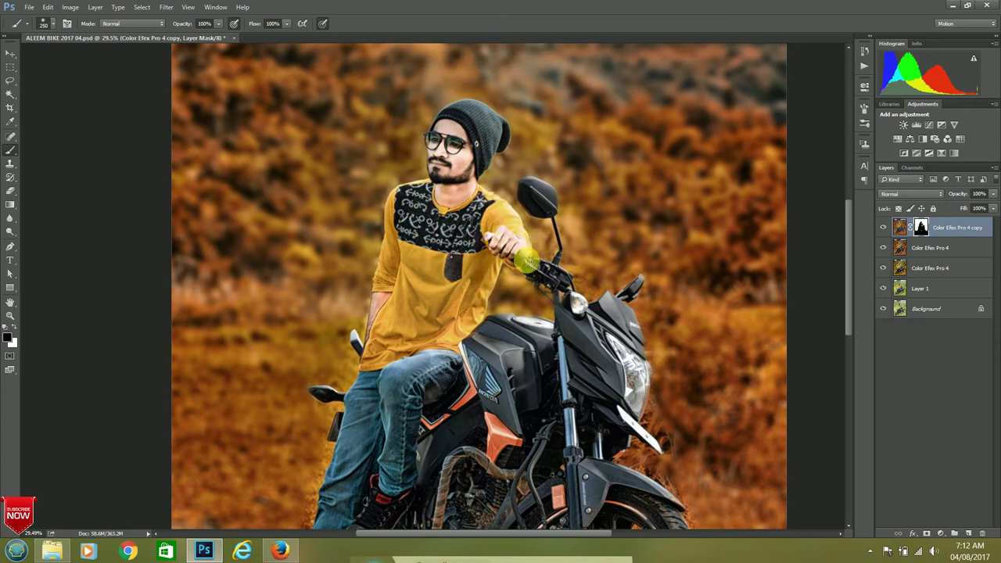
{"action": "mouse_move", "coordinate": [552, 191]}
{"action": "left_mouse_down"}
{"action": "mouse_move", "coordinate": [518, 174]}
{"action": "mouse_move", "coordinate": [547, 215]}
{"action": "mouse_move", "coordinate": [483, 139]}
{"action": "left_mouse_up"}
Paint the mask over the engine so it shows sharp through the blur
{"action": "scroll", "coordinate": [466, 155], "scroll_direction": "down", "scroll_amount": 3, "text": "alt"}
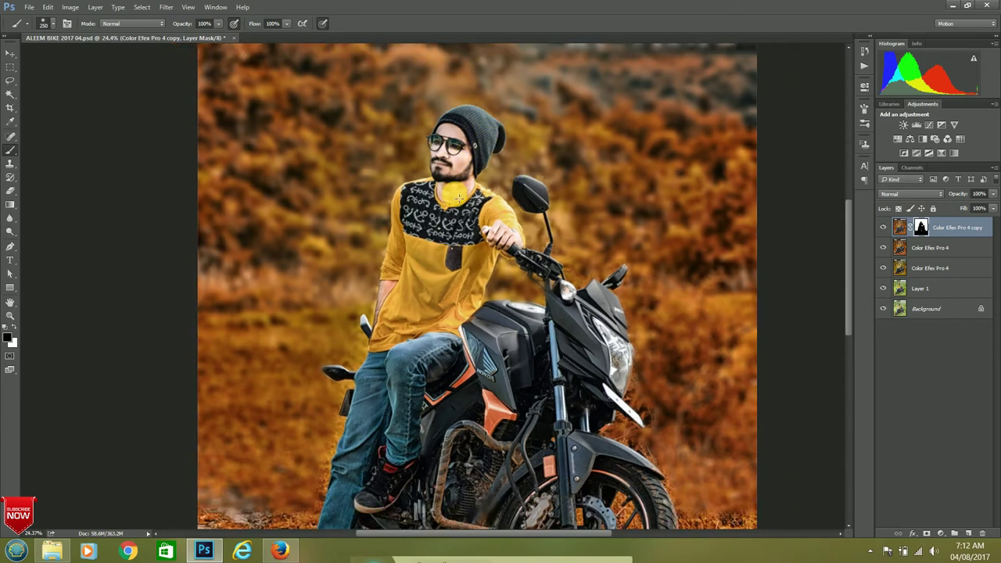
{"action": "scroll", "coordinate": [477, 235], "scroll_direction": "down", "scroll_amount": 2}
{"action": "mouse_move", "coordinate": [483, 299]}
{"action": "left_mouse_down"}
{"action": "mouse_move", "coordinate": [529, 384]}
{"action": "mouse_move", "coordinate": [447, 402]}
{"action": "mouse_move", "coordinate": [529, 380]}
{"action": "mouse_move", "coordinate": [448, 351]}
{"action": "left_mouse_up"}
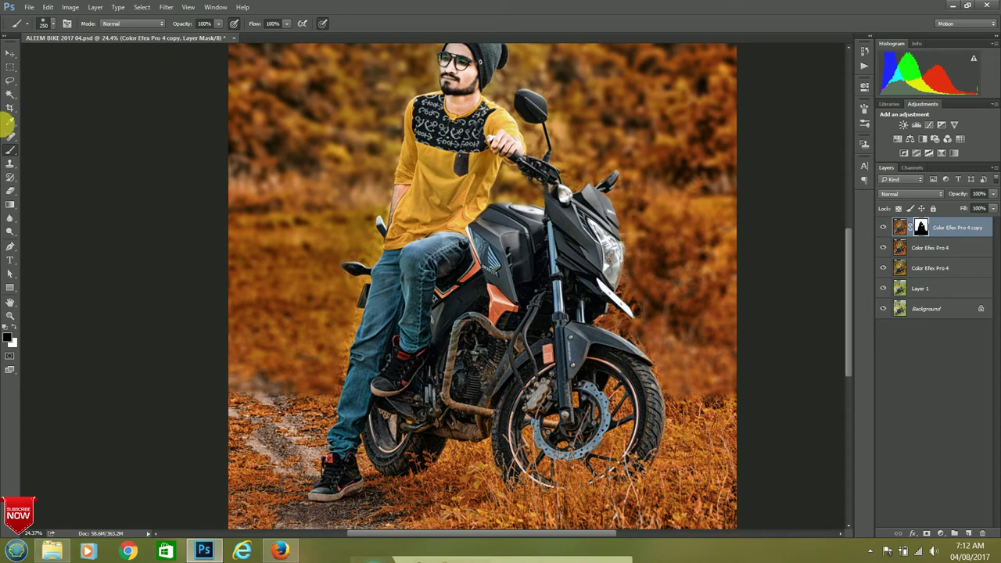
{"action": "left_click", "coordinate": [12, 188]}
Erase the mask along the grass by the front fender so the blur returns there
{"action": "scroll", "coordinate": [352, 230], "scroll_direction": "up", "scroll_amount": 1, "text": "alt"}
{"action": "scroll", "coordinate": [371, 243], "scroll_direction": "up", "scroll_amount": 2, "text": "alt"}
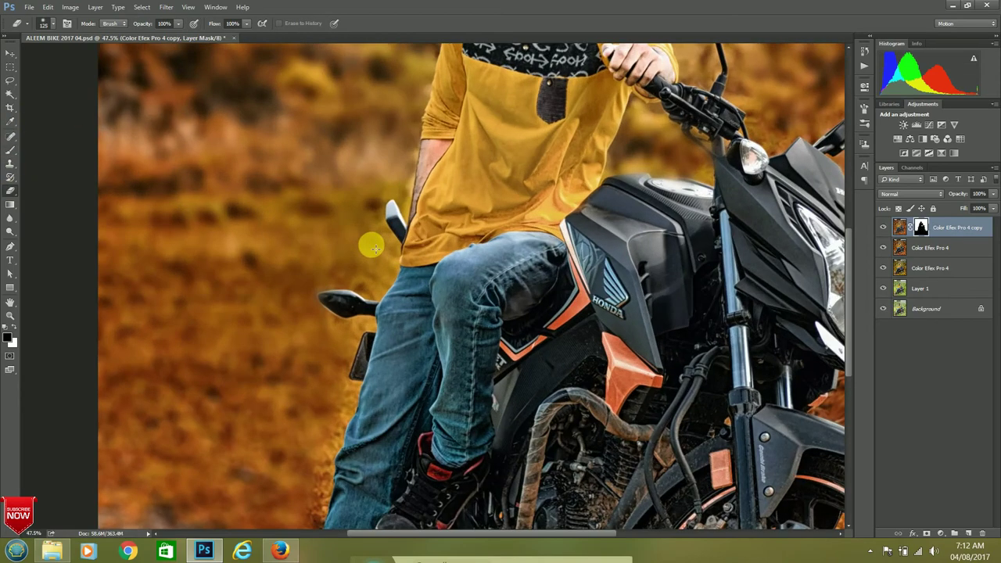
{"action": "scroll", "coordinate": [391, 250], "scroll_direction": "up", "scroll_amount": 1, "text": "alt"}
{"action": "left_click_drag", "start_coordinate": [301, 258], "coordinate": [301, 262]}
{"action": "scroll", "coordinate": [304, 263], "scroll_direction": "up", "scroll_amount": 3}
{"action": "scroll", "coordinate": [354, 221], "scroll_direction": "down", "scroll_amount": 1, "text": "alt"}
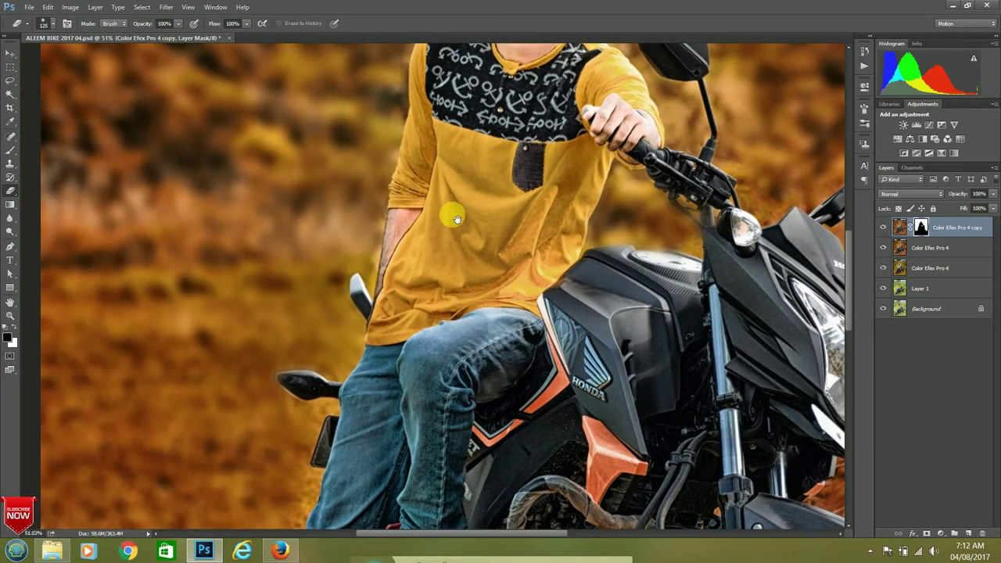
{"action": "scroll", "coordinate": [453, 214], "scroll_direction": "down", "scroll_amount": 1, "text": "alt"}
{"action": "scroll", "coordinate": [263, 188], "scroll_direction": "up", "scroll_amount": 1, "text": "alt"}
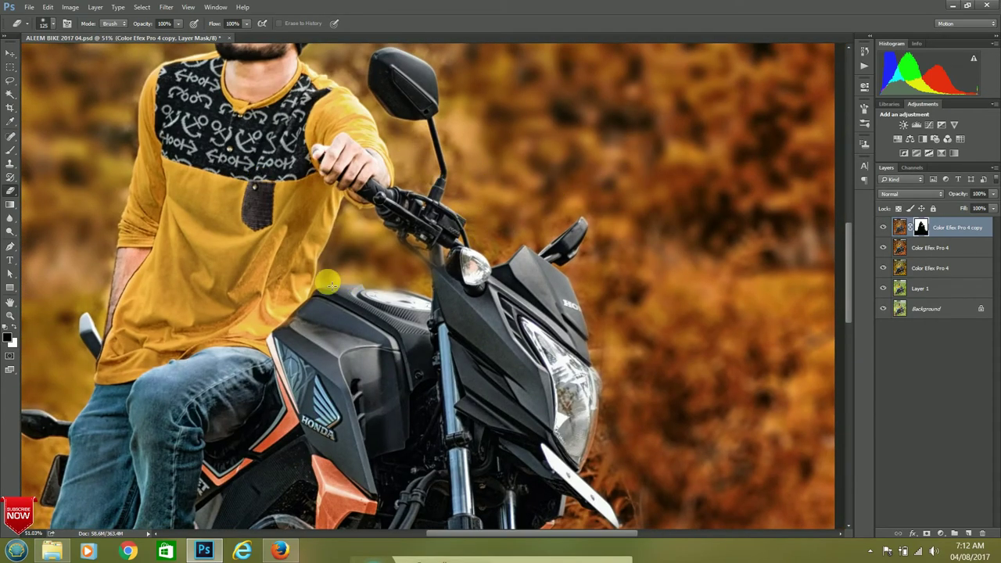
{"action": "left_click_drag", "start_coordinate": [602, 286], "coordinate": [560, 189]}
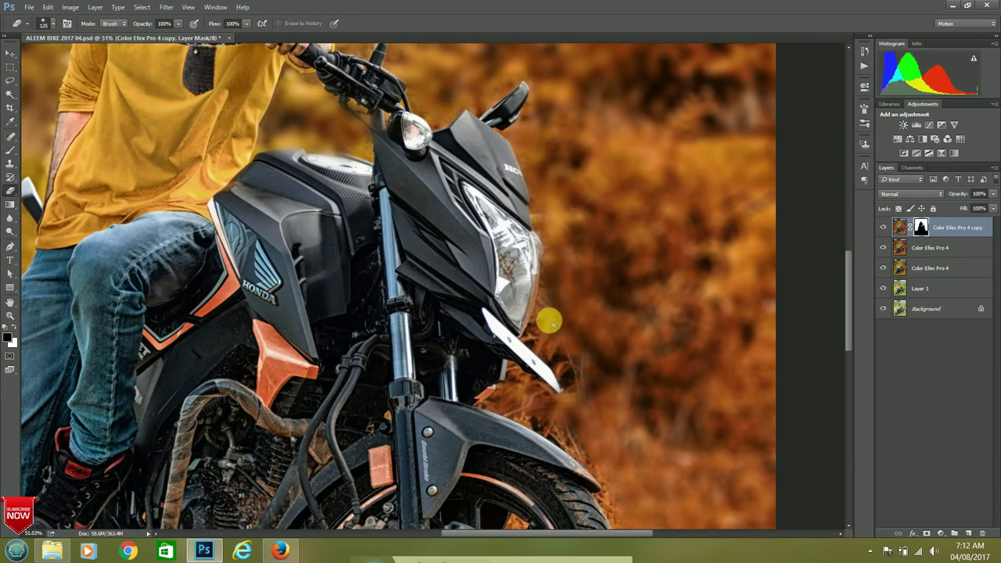
{"action": "left_click_drag", "start_coordinate": [614, 284], "coordinate": [510, 154]}
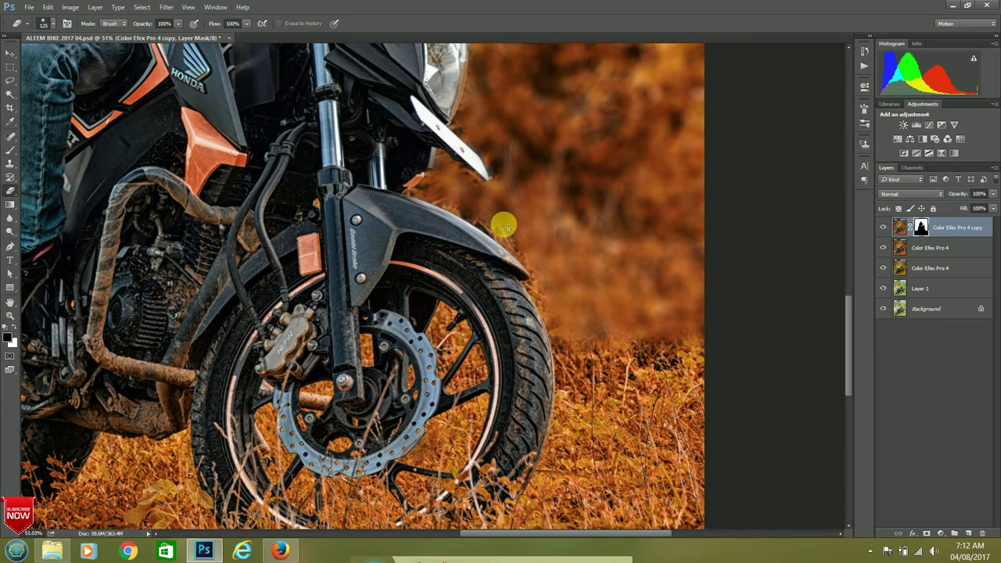
{"action": "left_click_drag", "start_coordinate": [464, 203], "coordinate": [606, 366]}
Recentre the whole photo in view and add a new empty Layer 2 on top
{"action": "scroll", "coordinate": [668, 267], "scroll_direction": "down", "scroll_amount": 1}
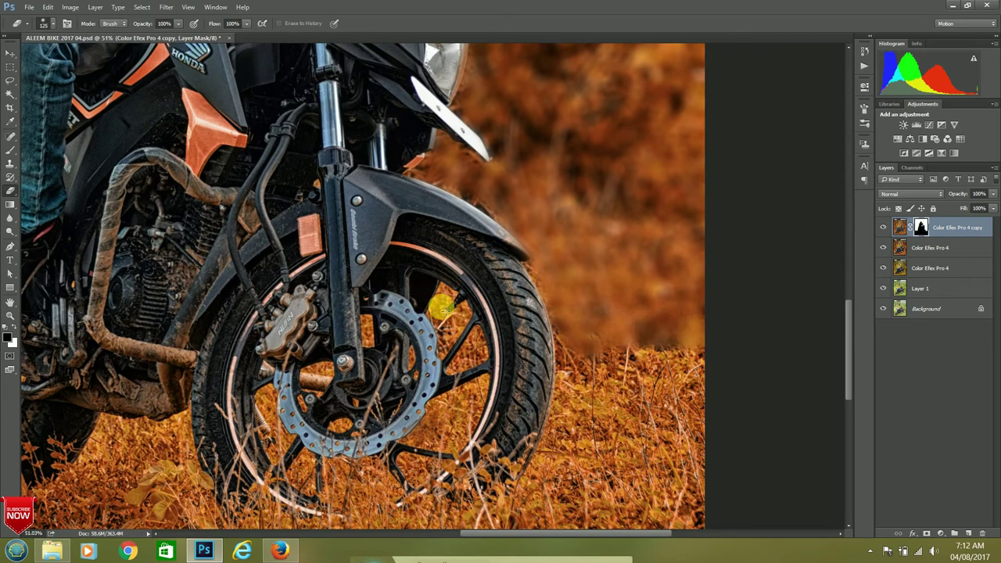
{"action": "scroll", "coordinate": [457, 319], "scroll_direction": "down", "scroll_amount": 5}
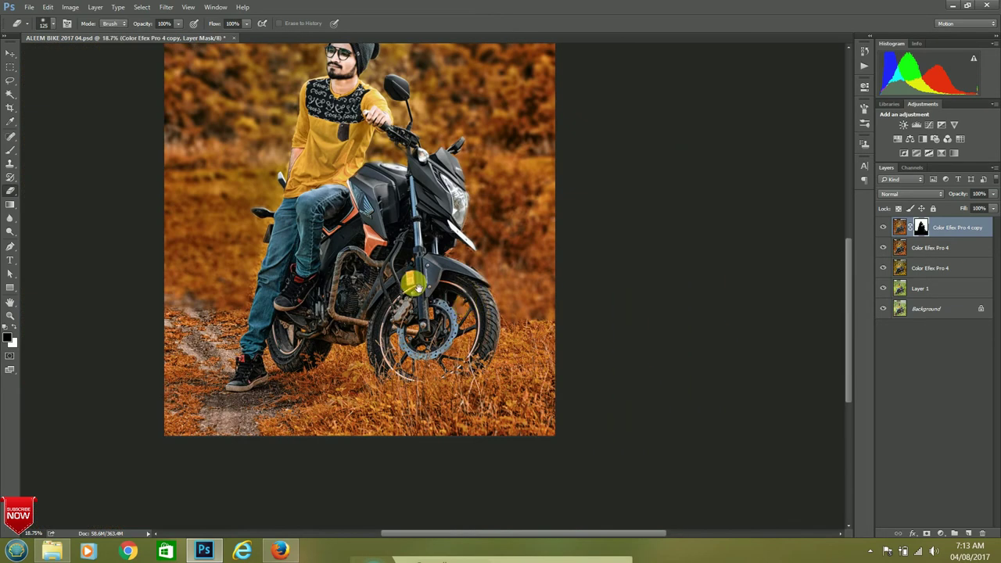
{"action": "scroll", "coordinate": [411, 277], "scroll_direction": "left", "scroll_amount": 5}
{"action": "scroll", "coordinate": [394, 211], "scroll_direction": "up", "scroll_amount": 3}
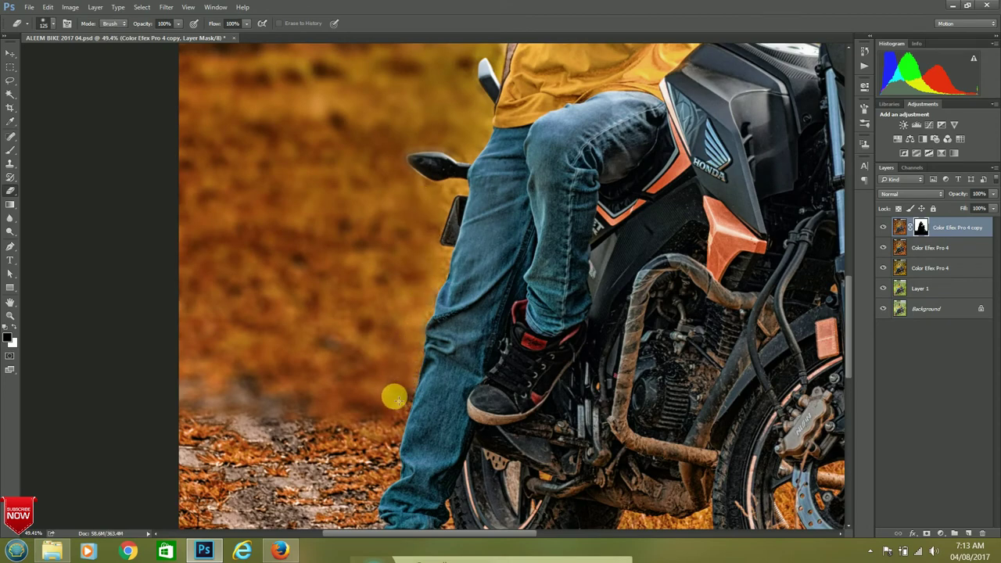
{"action": "scroll", "coordinate": [387, 391], "scroll_direction": "down", "scroll_amount": 3}
{"action": "scroll", "coordinate": [388, 372], "scroll_direction": "down", "scroll_amount": 1}
{"action": "left_click_drag", "start_coordinate": [592, 235], "coordinate": [540, 224]}
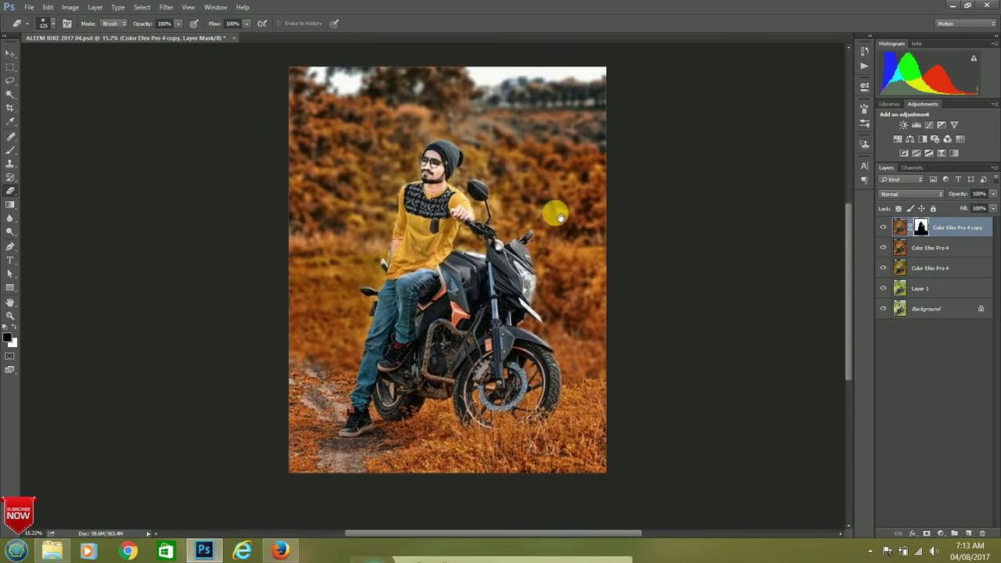
{"action": "scroll", "coordinate": [541, 200], "scroll_direction": "up", "scroll_amount": 1}
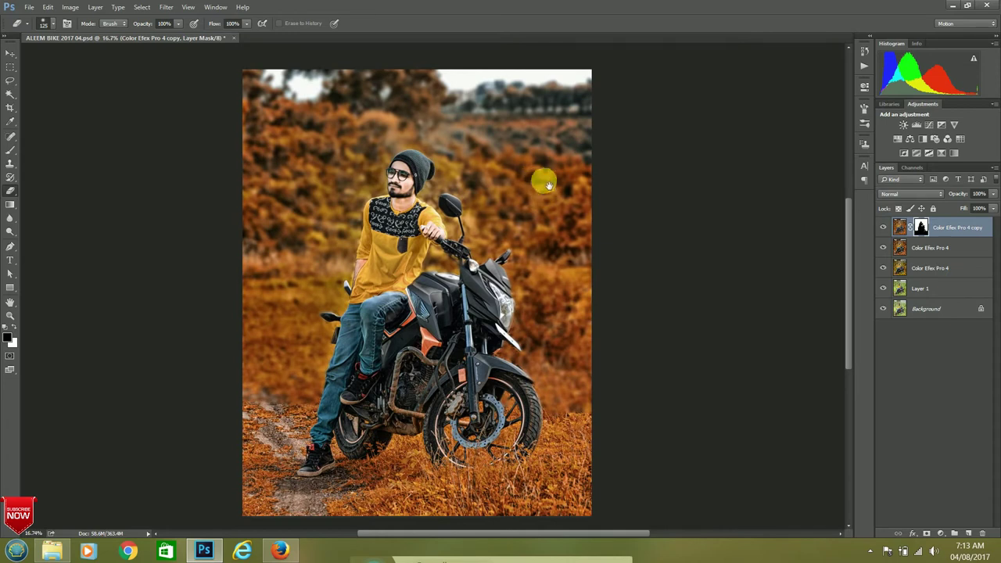
{"action": "scroll", "coordinate": [532, 184], "scroll_direction": "left", "scroll_amount": 1}
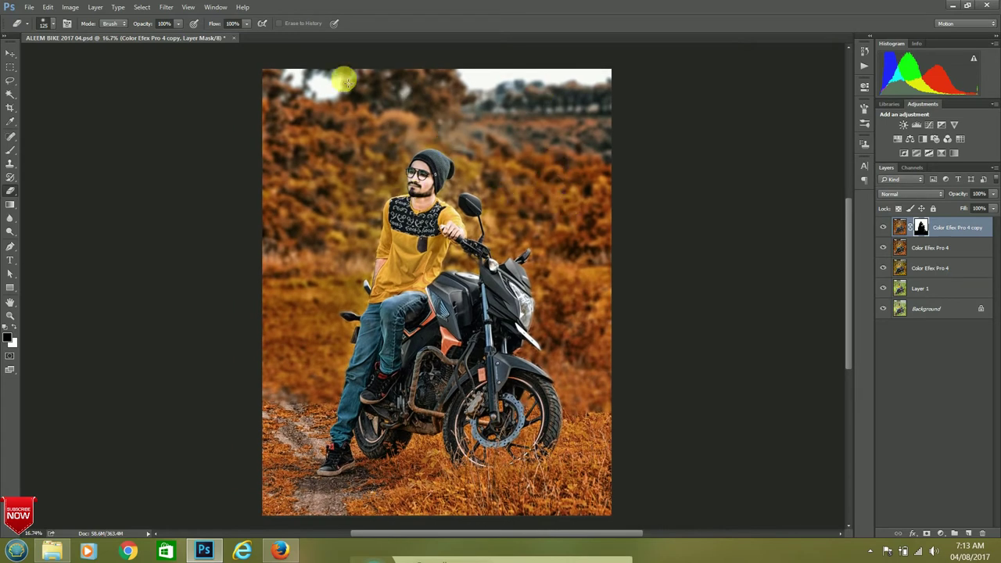
{"action": "left_click", "coordinate": [968, 533]}
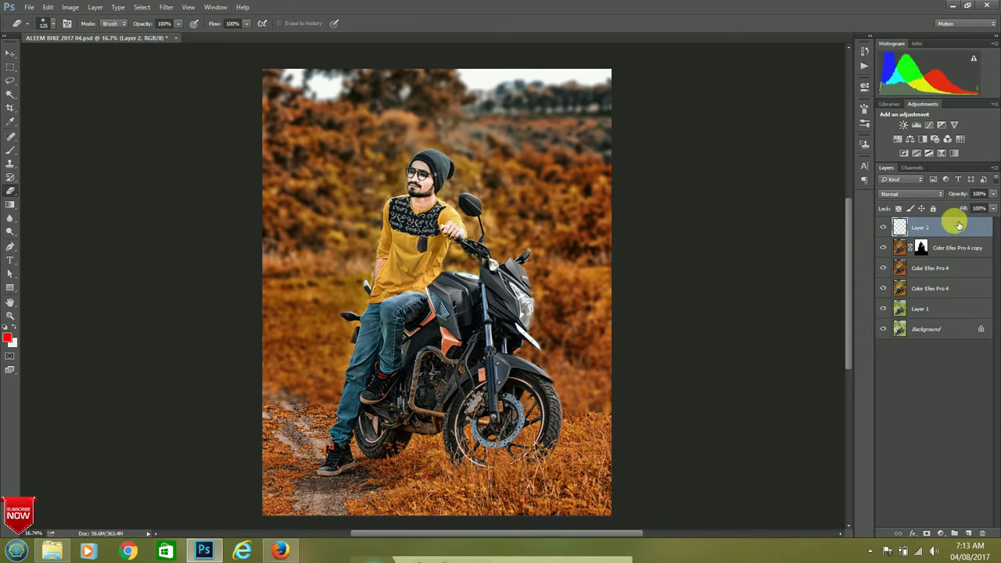
Fill Layer 2 with a merged copy of all visible layers using Image > Apply Image
{"action": "left_click", "coordinate": [71, 9]}
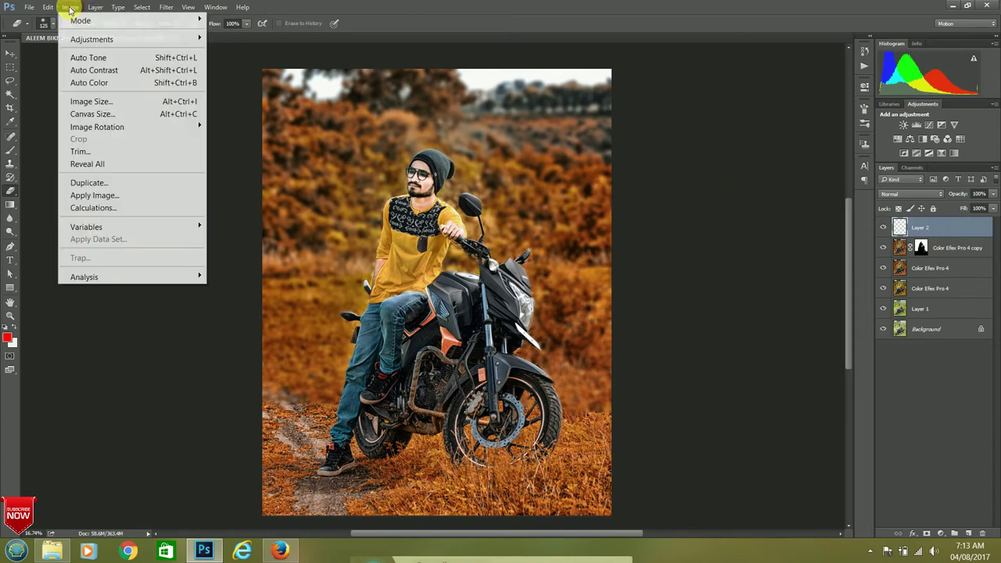
{"action": "left_click", "coordinate": [125, 195]}
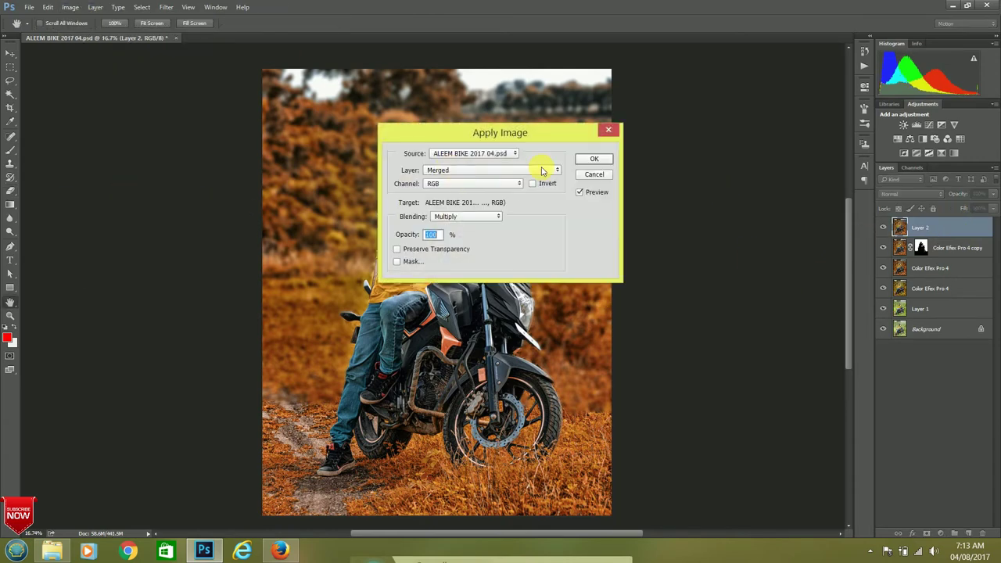
{"action": "left_click", "coordinate": [594, 160]}
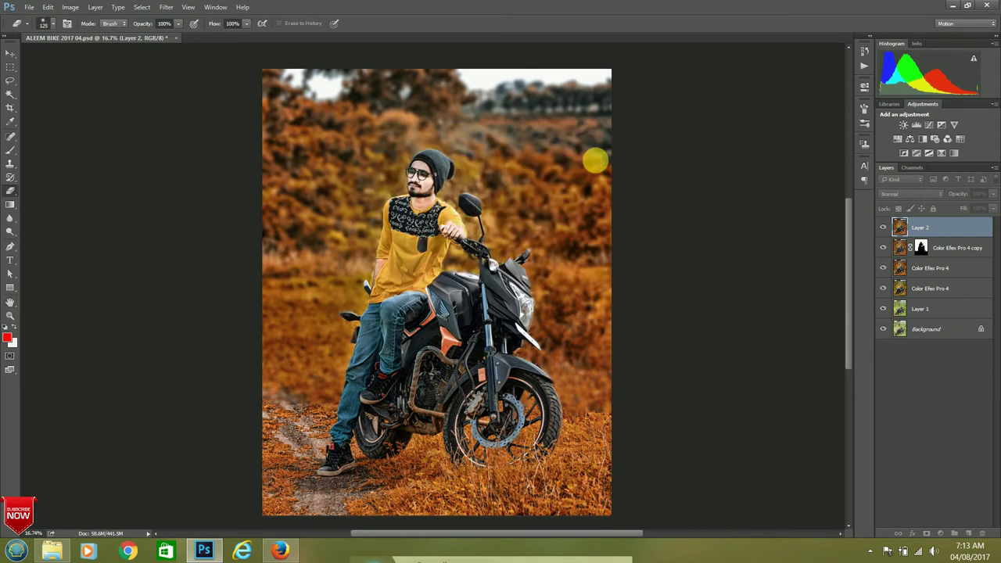
{"action": "scroll", "coordinate": [596, 161], "scroll_direction": "down", "scroll_amount": 1}
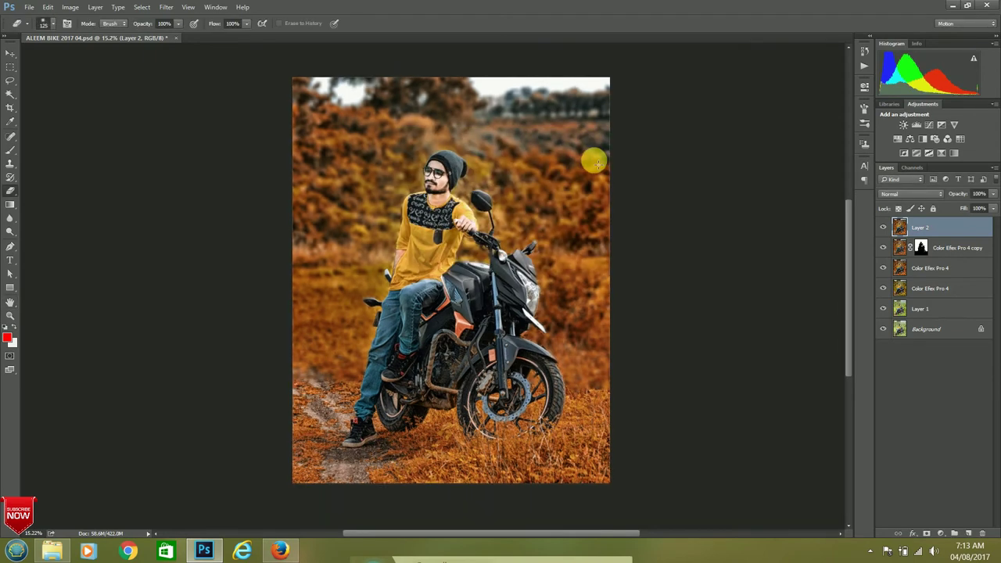
{"action": "left_click", "coordinate": [163, 7]}
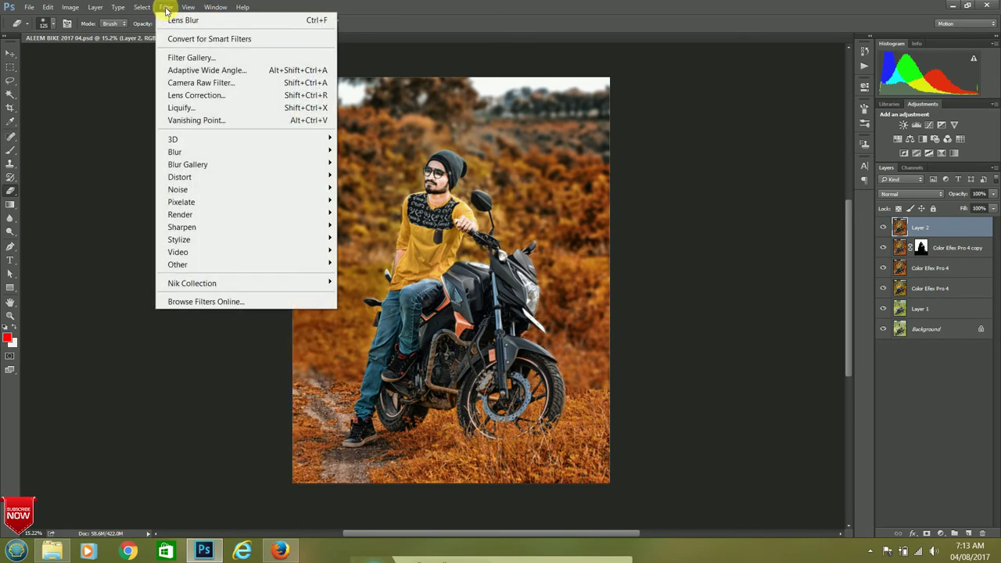
In the Camera Raw filter, set Clarity +15, Highlights -6 and lift the Shadows
{"action": "left_click", "coordinate": [200, 82]}
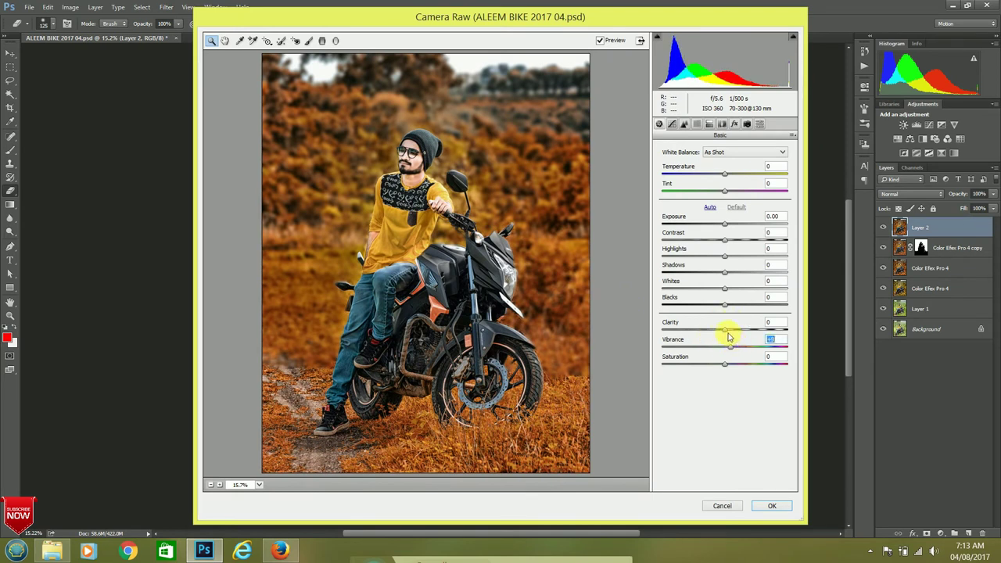
{"action": "left_click_drag", "start_coordinate": [738, 332], "coordinate": [734, 334]}
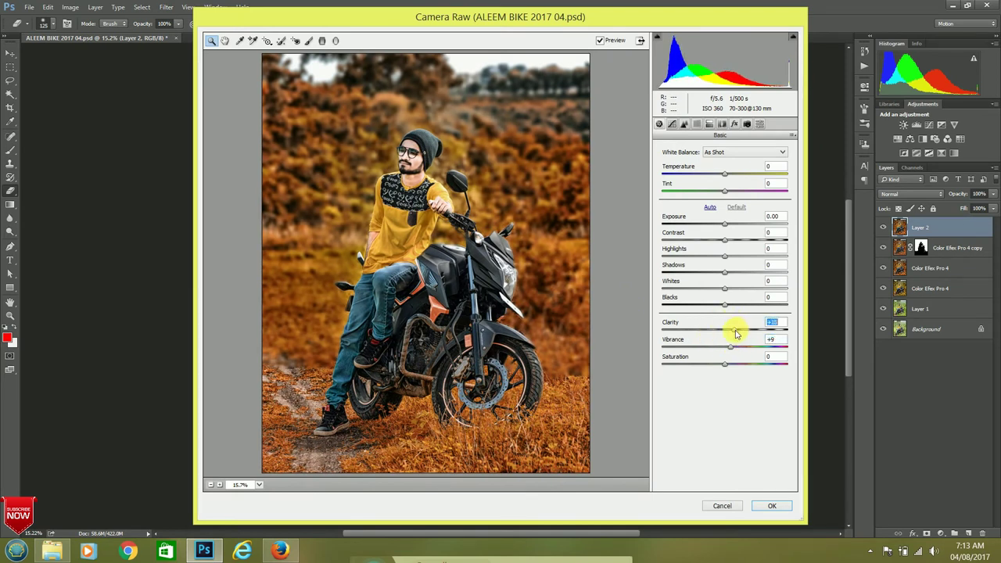
{"action": "left_click_drag", "start_coordinate": [725, 227], "coordinate": [726, 227]}
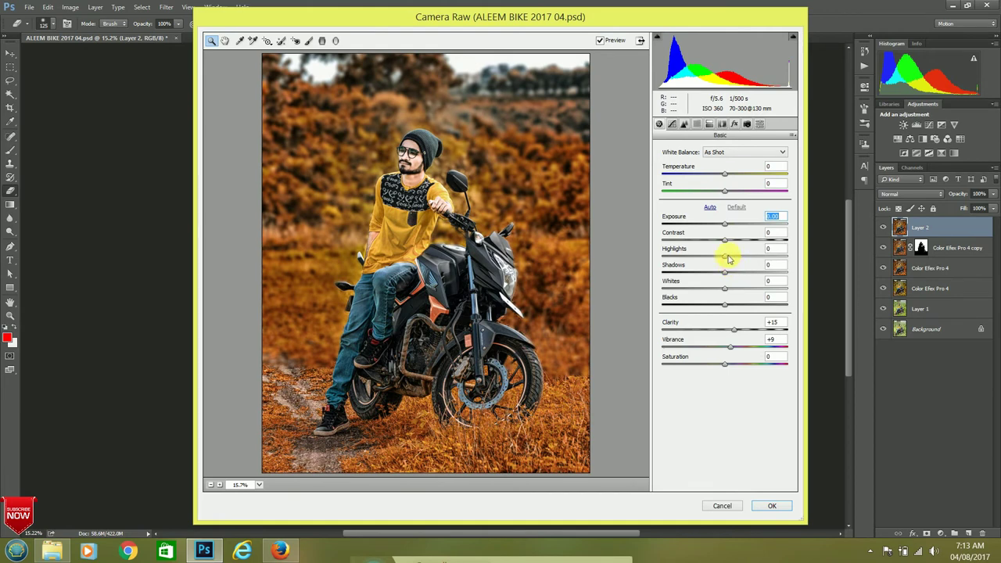
{"action": "left_click_drag", "start_coordinate": [752, 259], "coordinate": [702, 259]}
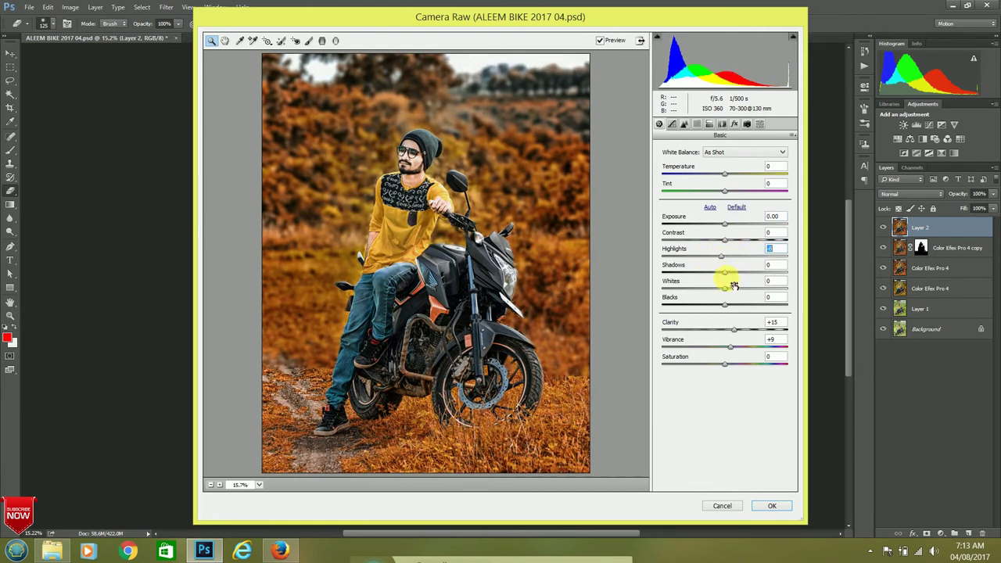
{"action": "left_click_drag", "start_coordinate": [724, 272], "coordinate": [746, 275]}
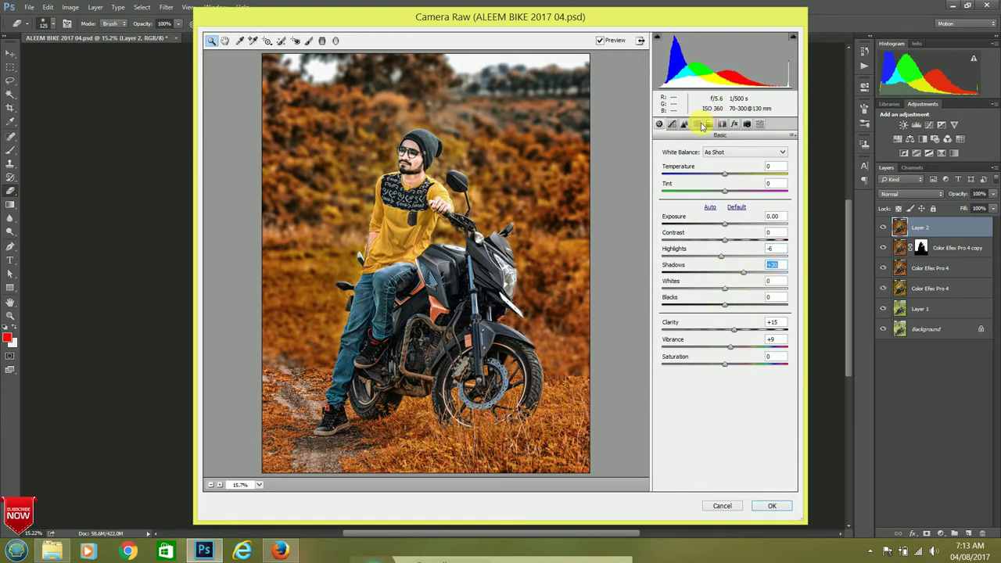
Add a -57 post-crop vignette in Effects and commit the Camera Raw adjustments
{"action": "left_click", "coordinate": [700, 124]}
{"action": "left_click", "coordinate": [733, 123]}
{"action": "left_click_drag", "start_coordinate": [696, 261], "coordinate": [713, 262]}
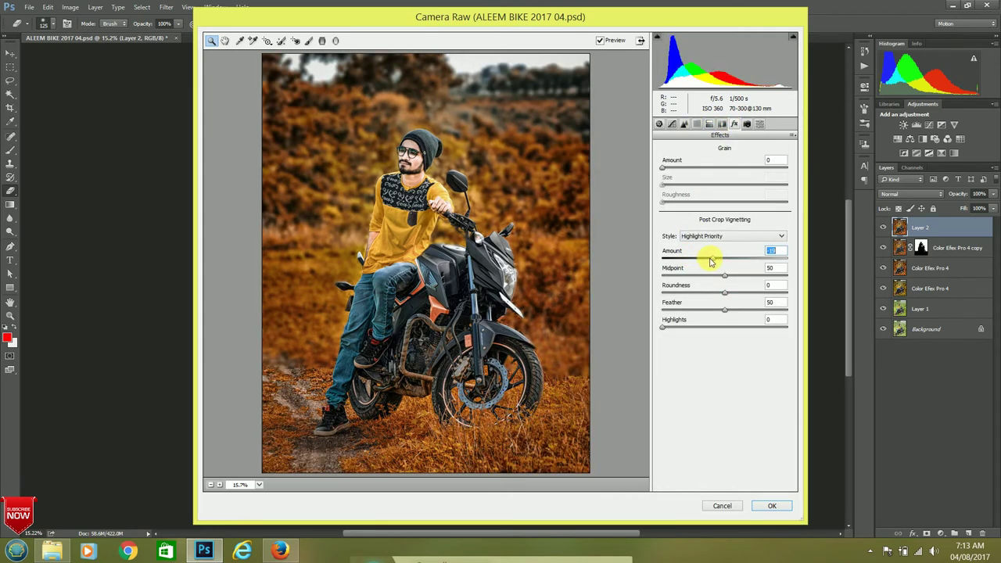
{"action": "left_click", "coordinate": [769, 505]}
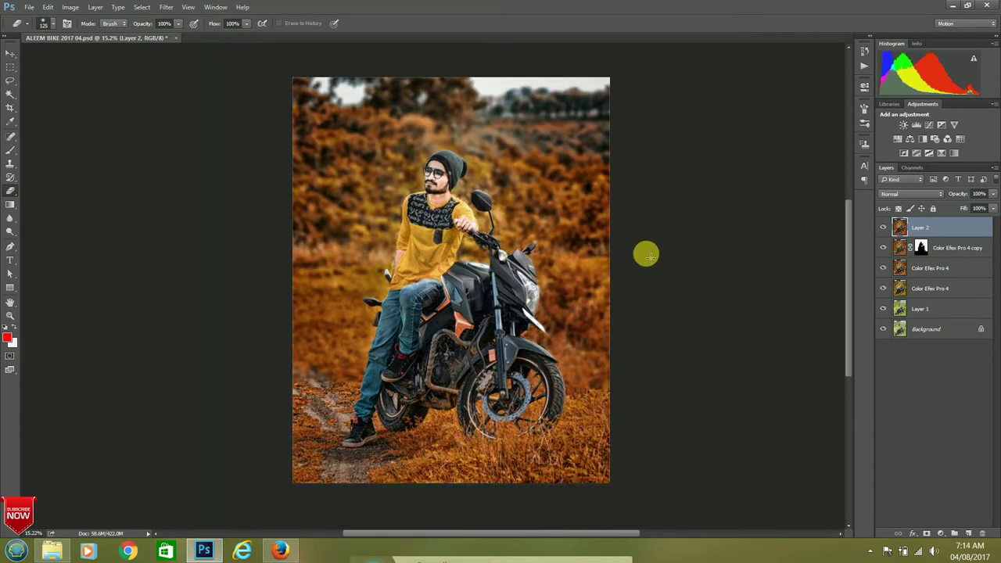
Open the light flare folder and drag the orange light image toward Photoshop
{"action": "left_click_drag", "start_coordinate": [701, 244], "coordinate": [688, 236]}
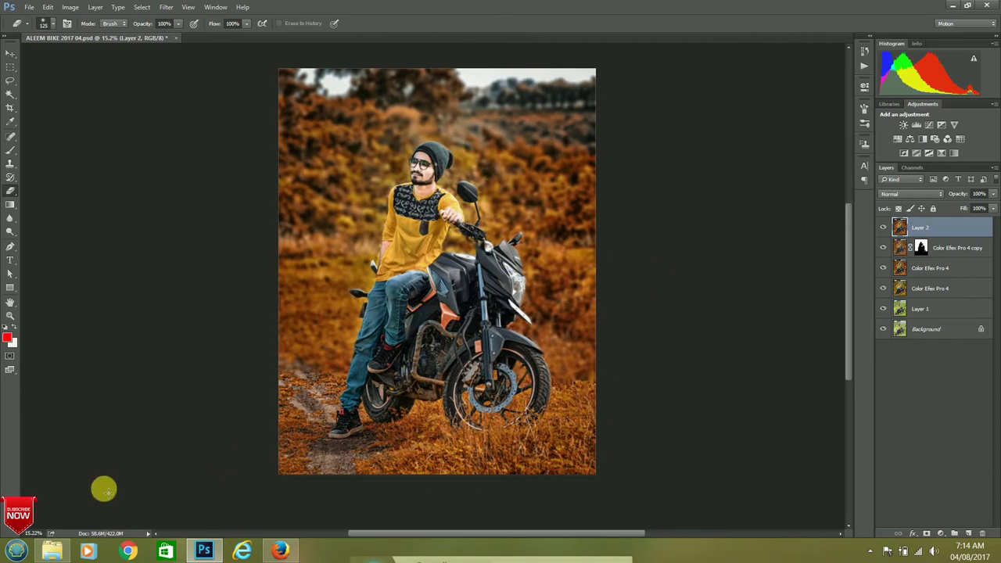
{"action": "left_click", "coordinate": [51, 549]}
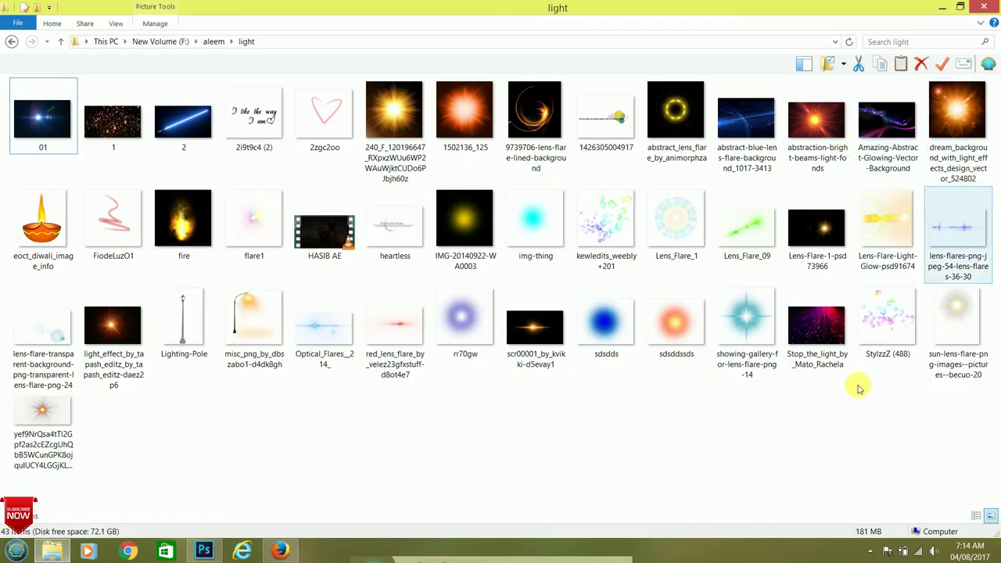
{"action": "mouse_move", "coordinate": [113, 325]}
{"action": "left_mouse_down"}
{"action": "mouse_move", "coordinate": [202, 540]}
{"action": "mouse_move", "coordinate": [480, 260]}
{"action": "left_mouse_up"}
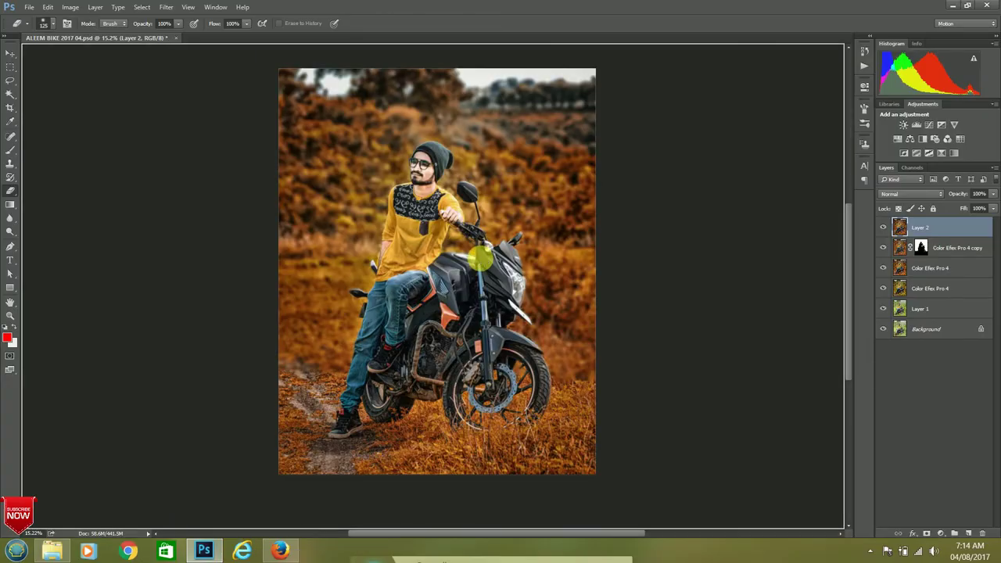
Place the orange flare as a new Screen-blended layer positioned over the headlight
{"action": "mouse_move", "coordinate": [490, 212]}
{"action": "left_mouse_down"}
{"action": "mouse_move", "coordinate": [547, 253]}
{"action": "mouse_move", "coordinate": [591, 247]}
{"action": "left_mouse_up"}
{"action": "left_click", "coordinate": [903, 194]}
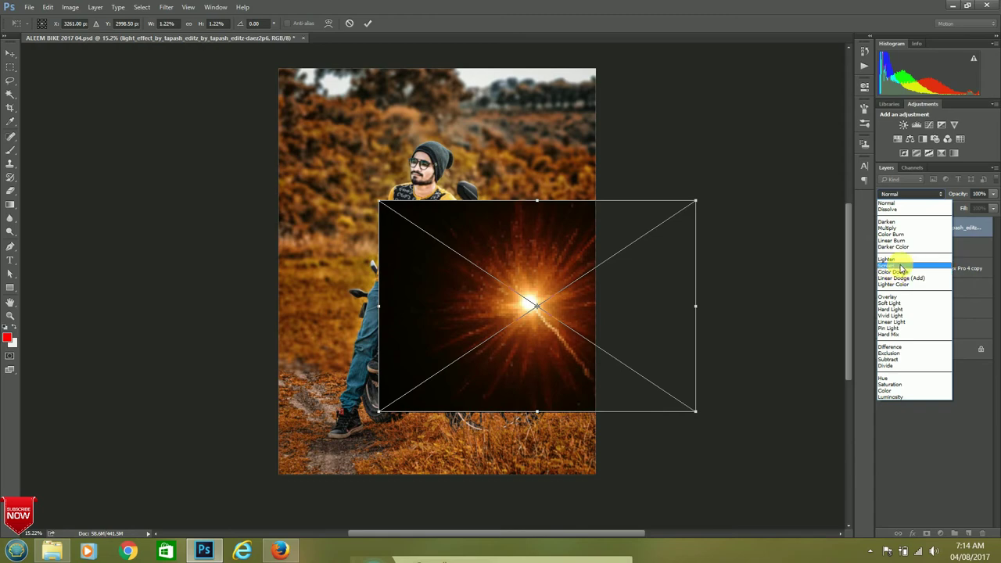
{"action": "left_click", "coordinate": [898, 265]}
{"action": "left_click_drag", "start_coordinate": [561, 290], "coordinate": [551, 273]}
{"action": "left_click", "coordinate": [164, 7]}
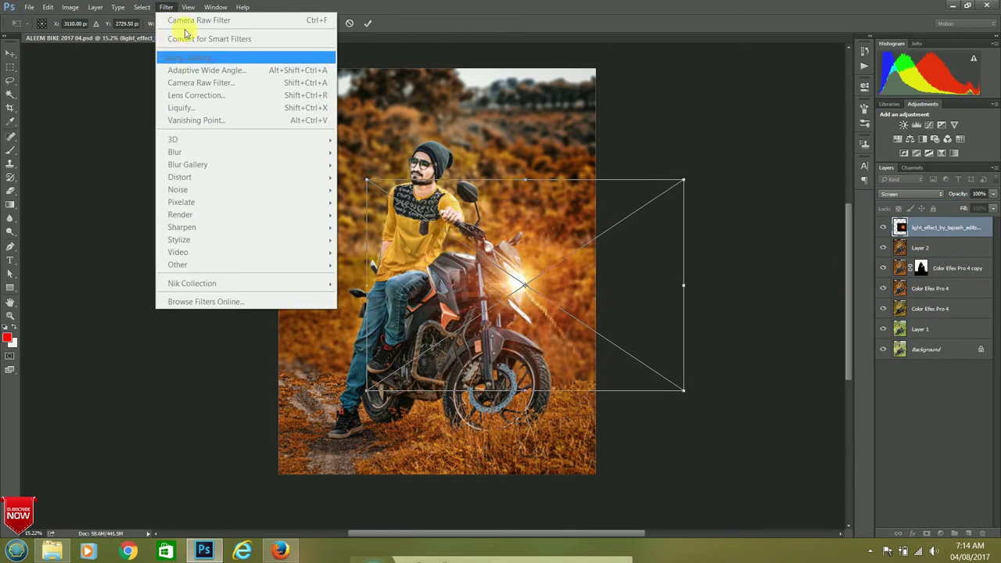
{"action": "left_click", "coordinate": [395, 16]}
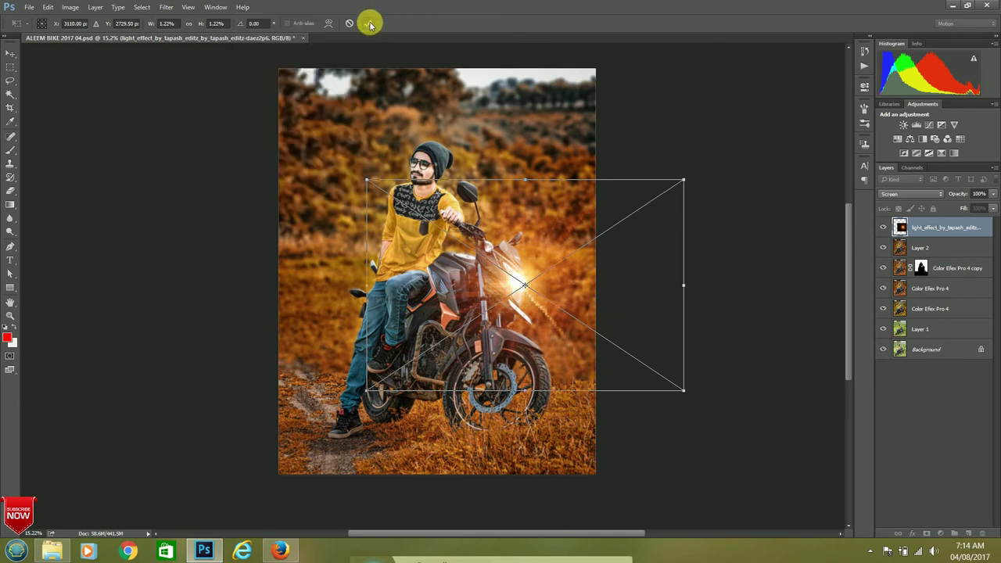
{"action": "key", "text": "Return"}
{"action": "key", "text": "e"}
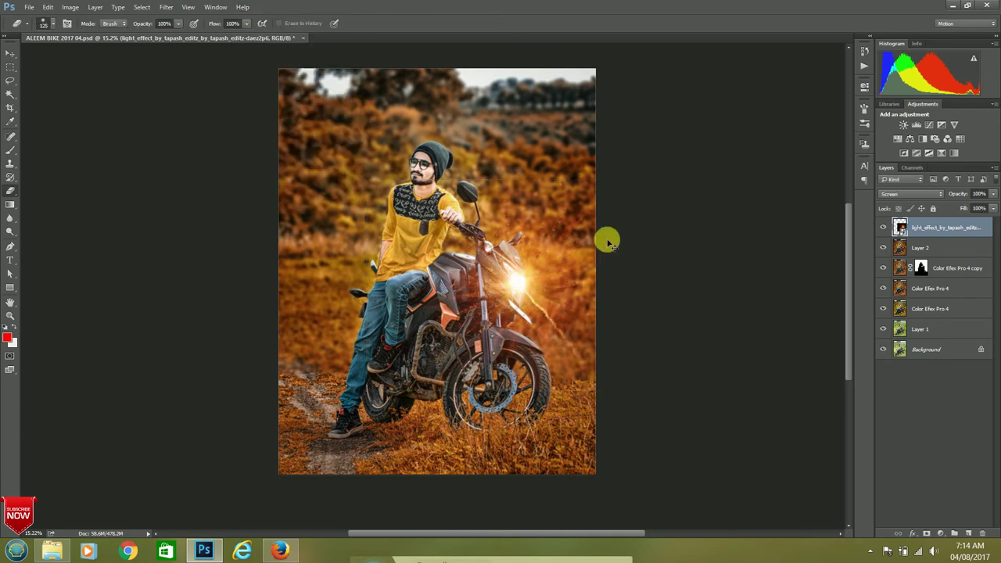
Shrink the flare around the headlight with Ctrl+T, then rasterize the flare layer
{"action": "key", "text": "ctrl+t"}
{"action": "left_click_drag", "start_coordinate": [682, 182], "coordinate": [641, 210]}
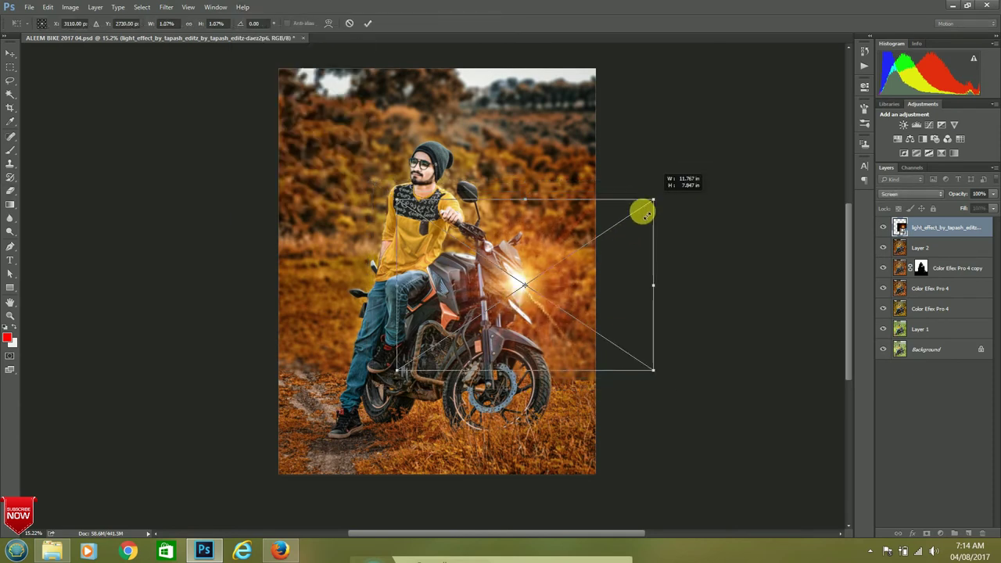
{"action": "left_click_drag", "start_coordinate": [586, 268], "coordinate": [578, 267]}
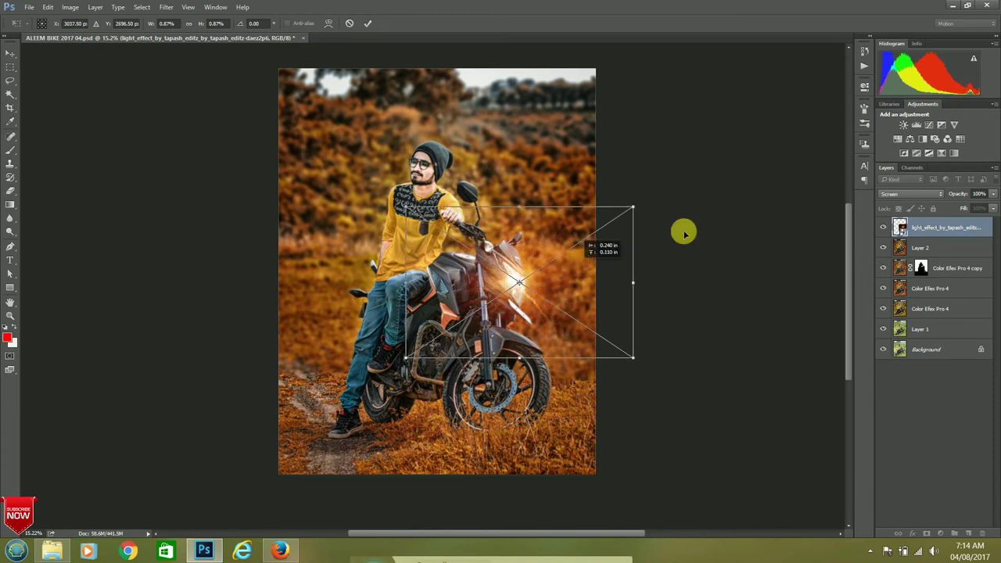
{"action": "left_click", "coordinate": [367, 24]}
{"action": "key", "text": "e"}
{"action": "right_click", "coordinate": [947, 227]}
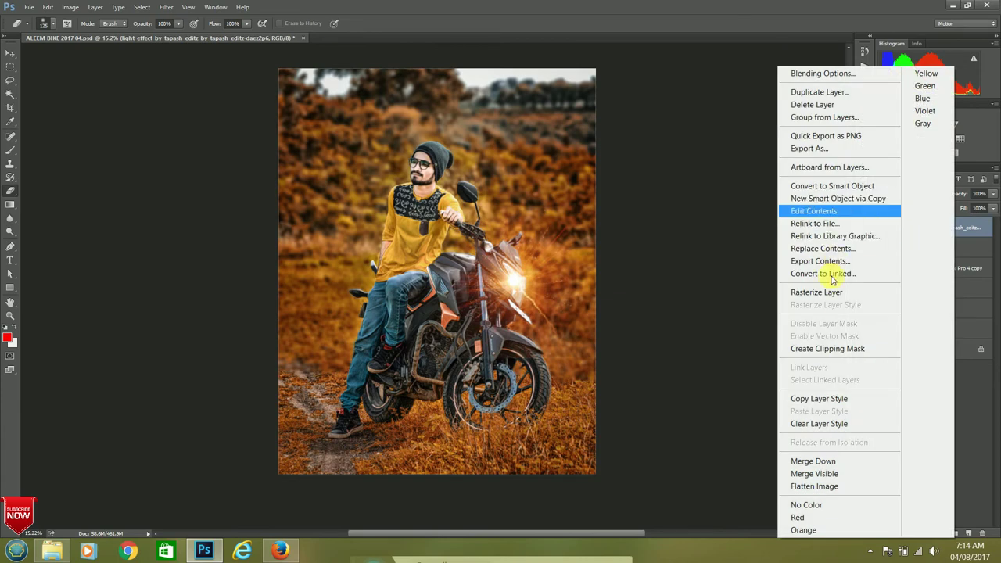
{"action": "left_click", "coordinate": [817, 292]}
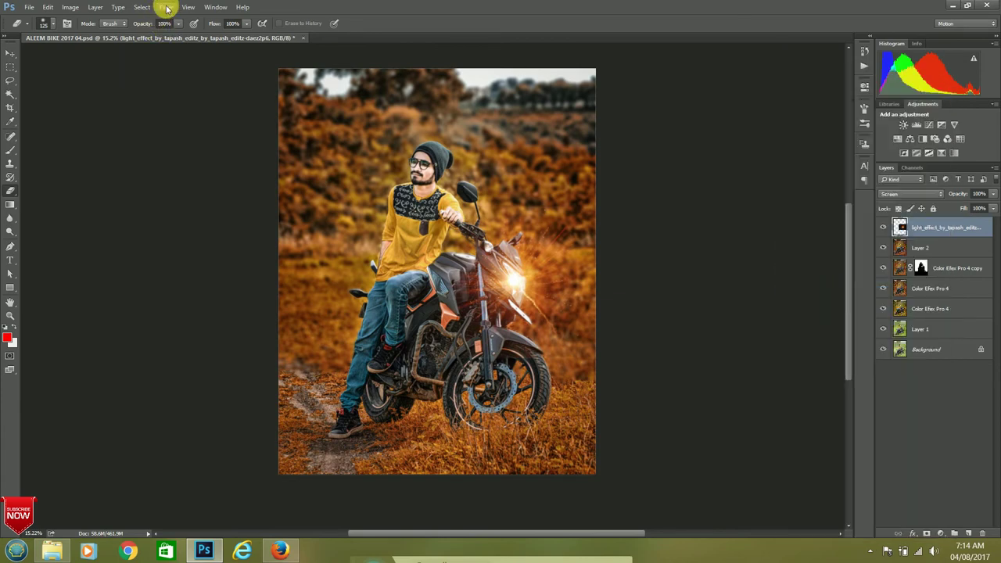
Soften the flare layer with a Gaussian Blur
{"action": "left_click", "coordinate": [166, 7]}
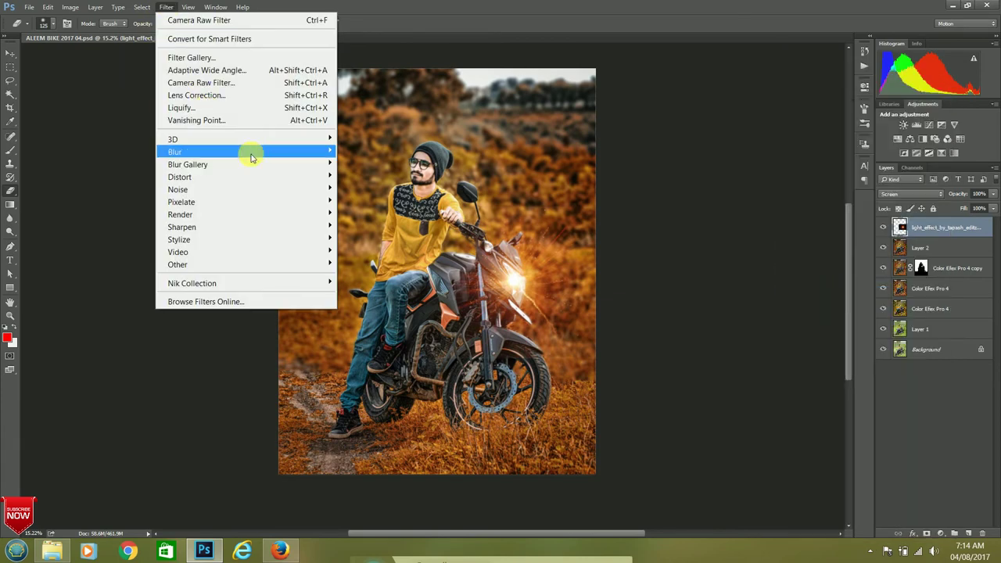
{"action": "mouse_move", "coordinate": [204, 151]}
{"action": "left_click", "coordinate": [357, 204]}
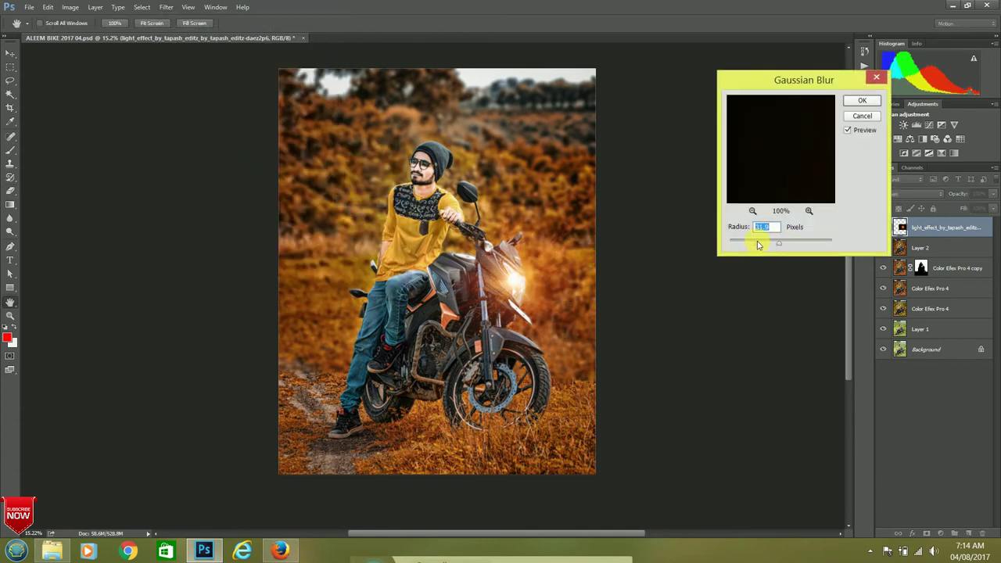
{"action": "key", "text": "Return"}
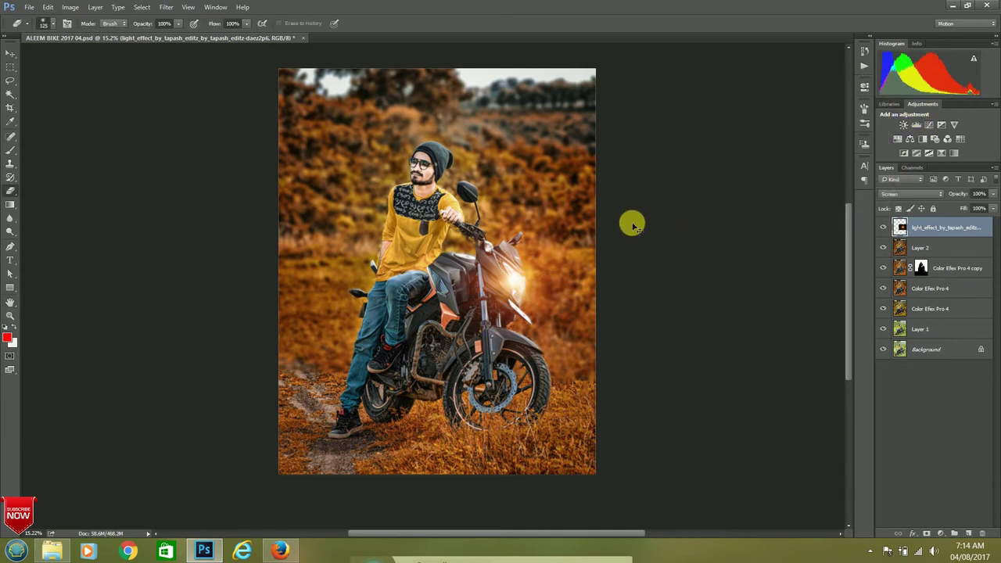
Scale the flare to about 89% and merge it down into Layer 2
{"action": "key", "text": "ctrl+t"}
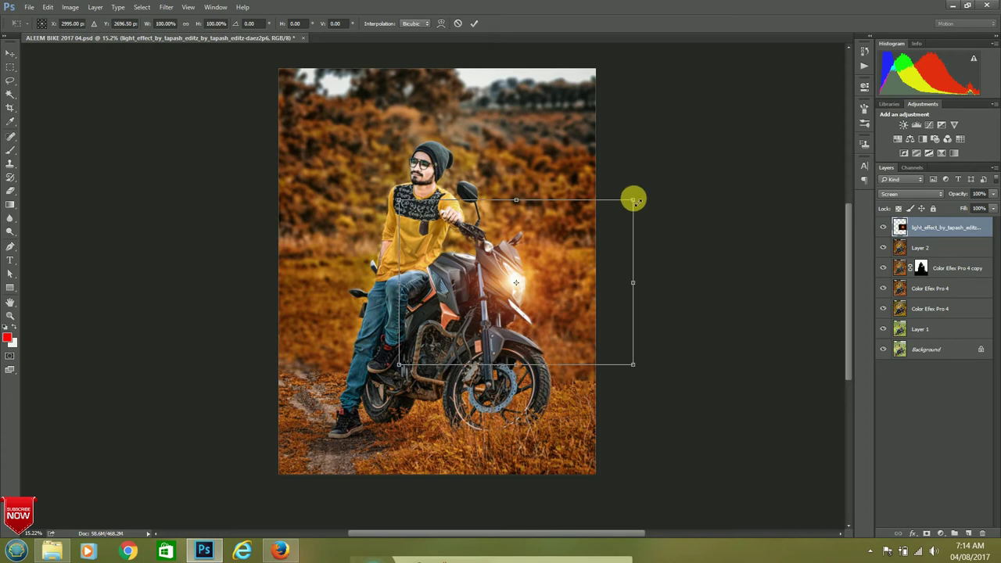
{"action": "left_click_drag", "start_coordinate": [632, 203], "coordinate": [621, 210]}
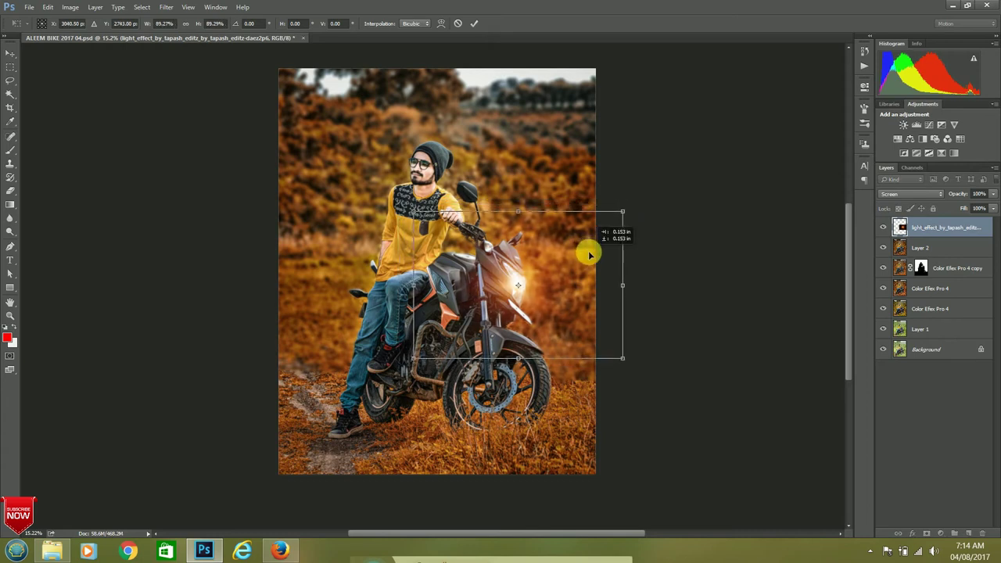
{"action": "left_click", "coordinate": [474, 23]}
{"action": "key", "text": "e"}
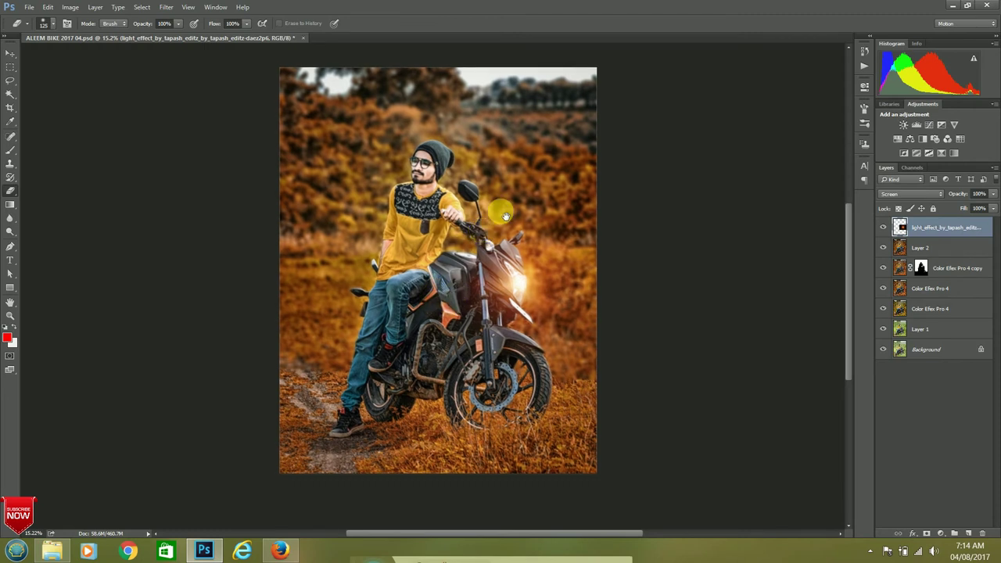
{"action": "left_click_drag", "start_coordinate": [480, 233], "coordinate": [502, 210]}
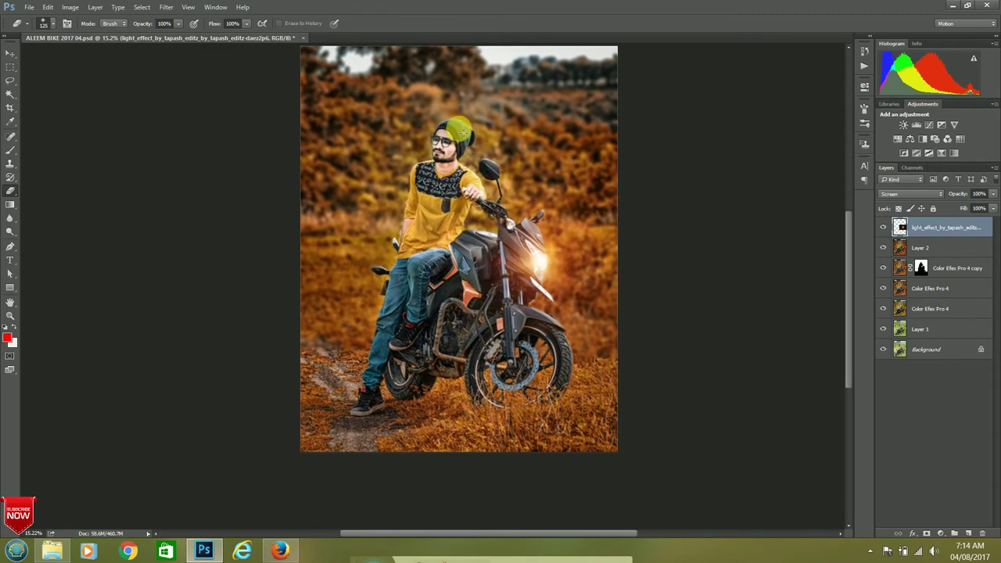
{"action": "scroll", "coordinate": [565, 196], "scroll_direction": "down", "scroll_amount": 1}
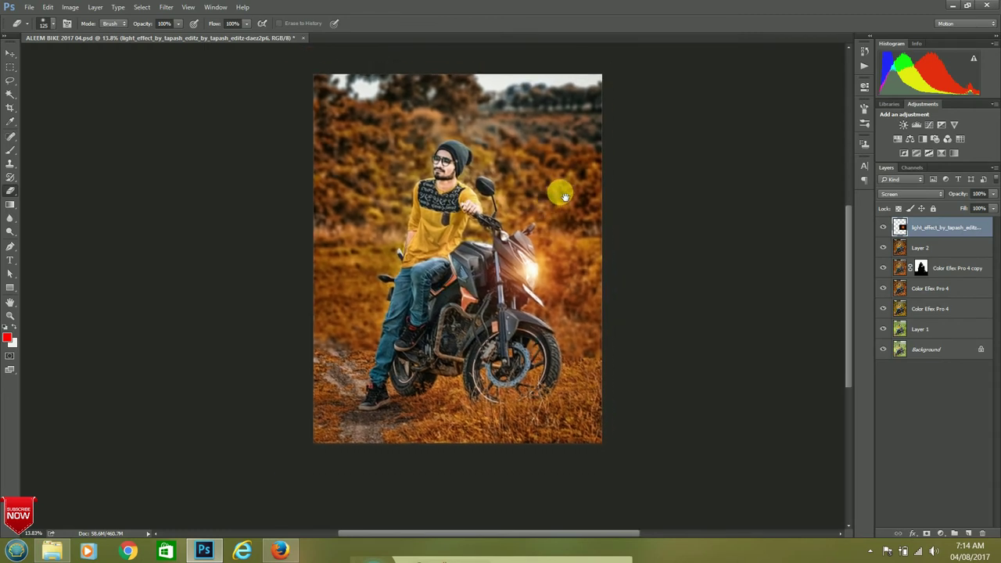
{"action": "scroll", "coordinate": [562, 196], "scroll_direction": "up", "scroll_amount": 1}
{"action": "scroll", "coordinate": [563, 194], "scroll_direction": "down", "scroll_amount": 1}
{"action": "right_click", "coordinate": [948, 227]}
{"action": "left_click", "coordinate": [831, 437]}
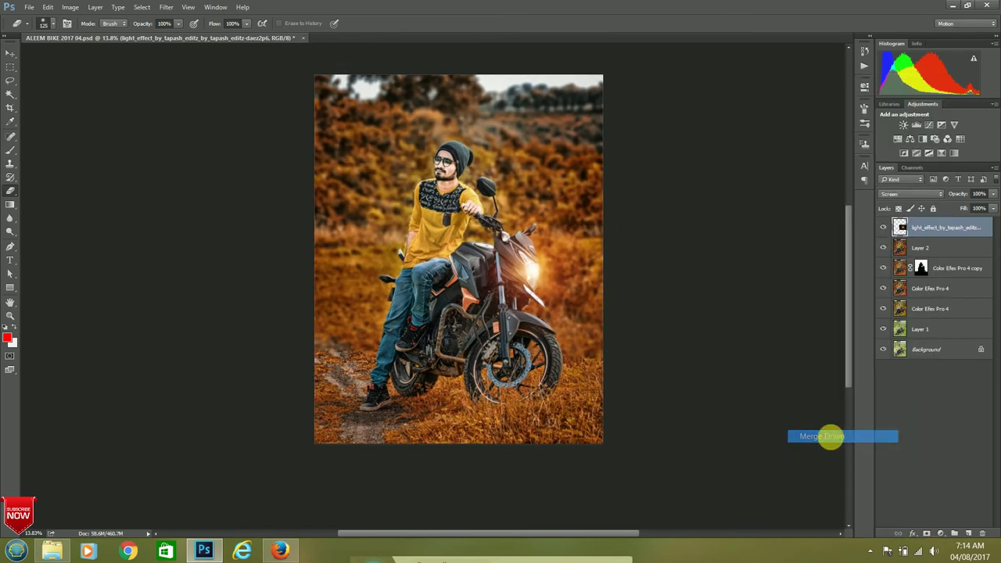
Apply a Brightness/Contrast adjustment to Layer 2 with Brightness 12 and Contrast 0
{"action": "left_click", "coordinate": [171, 9]}
{"action": "left_click", "coordinate": [205, 94]}
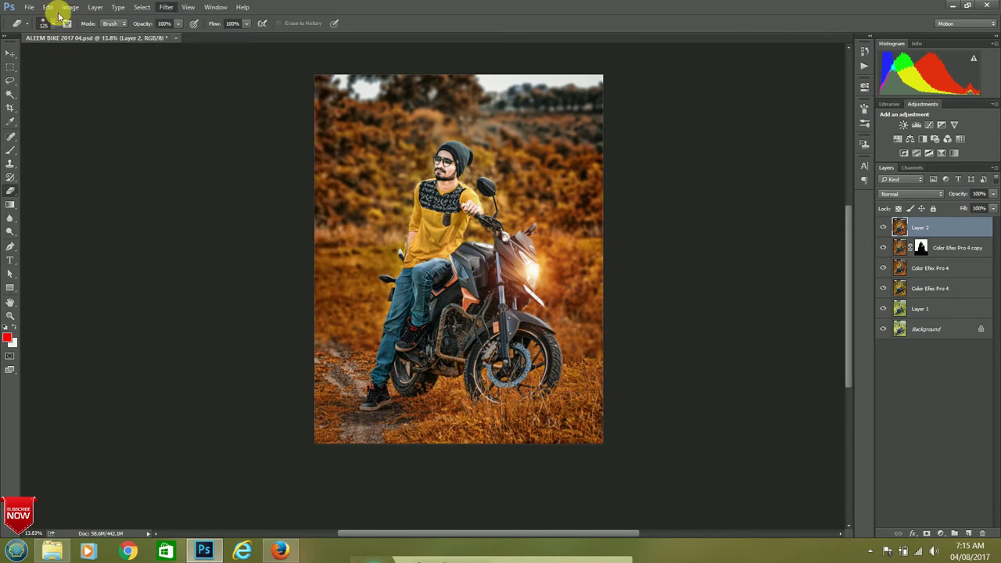
{"action": "left_click", "coordinate": [69, 7]}
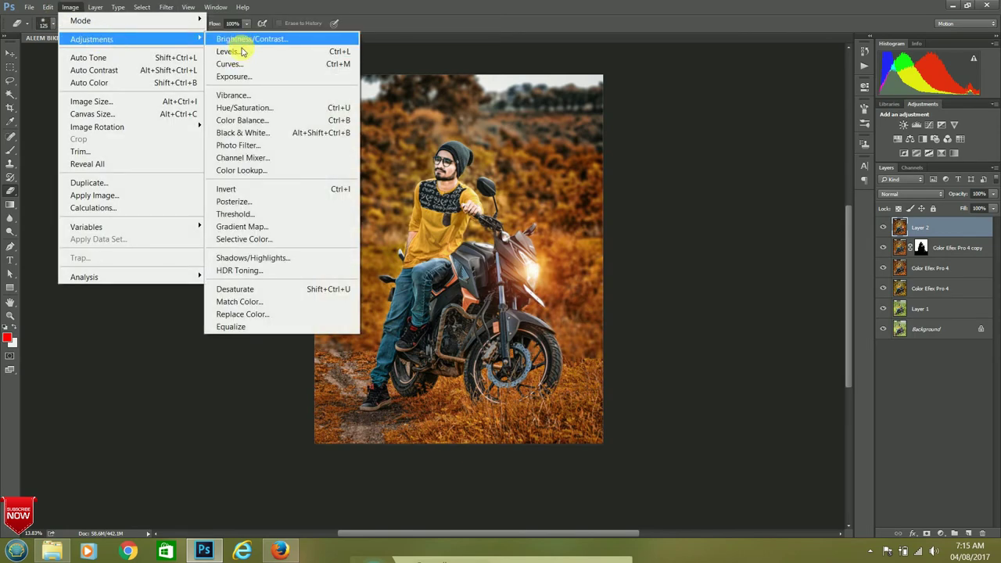
{"action": "left_click", "coordinate": [248, 39]}
{"action": "mouse_move", "coordinate": [799, 159]}
{"action": "left_mouse_down"}
{"action": "mouse_move", "coordinate": [785, 157]}
{"action": "mouse_move", "coordinate": [801, 157]}
{"action": "left_mouse_up"}
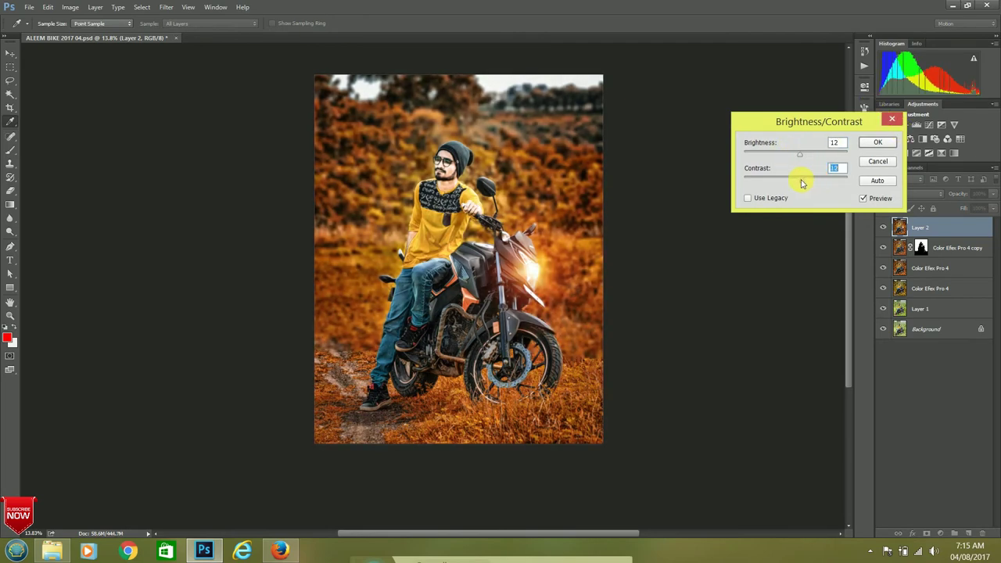
{"action": "left_click_drag", "start_coordinate": [801, 183], "coordinate": [799, 181]}
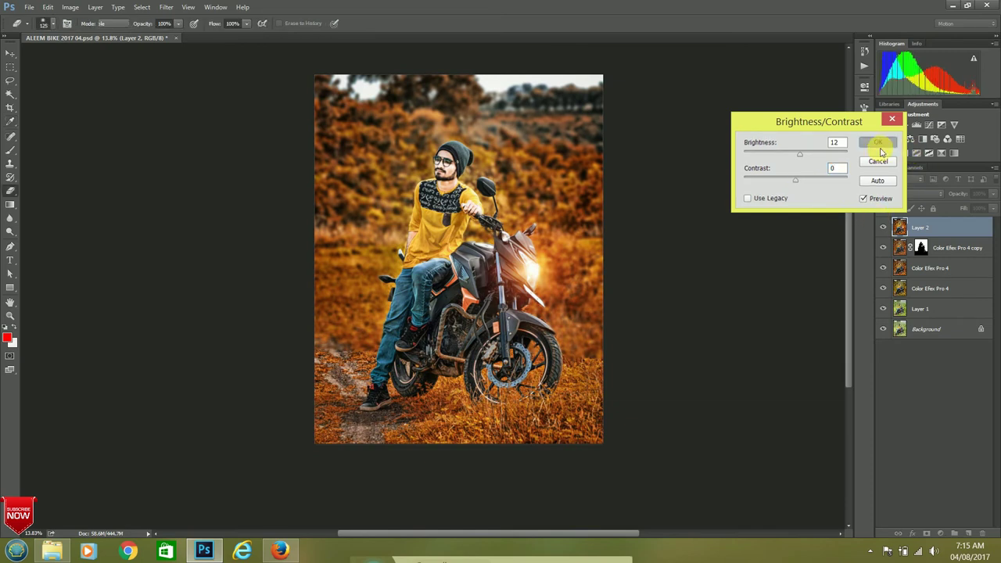
{"action": "left_click", "coordinate": [877, 143]}
{"action": "key", "text": "b"}
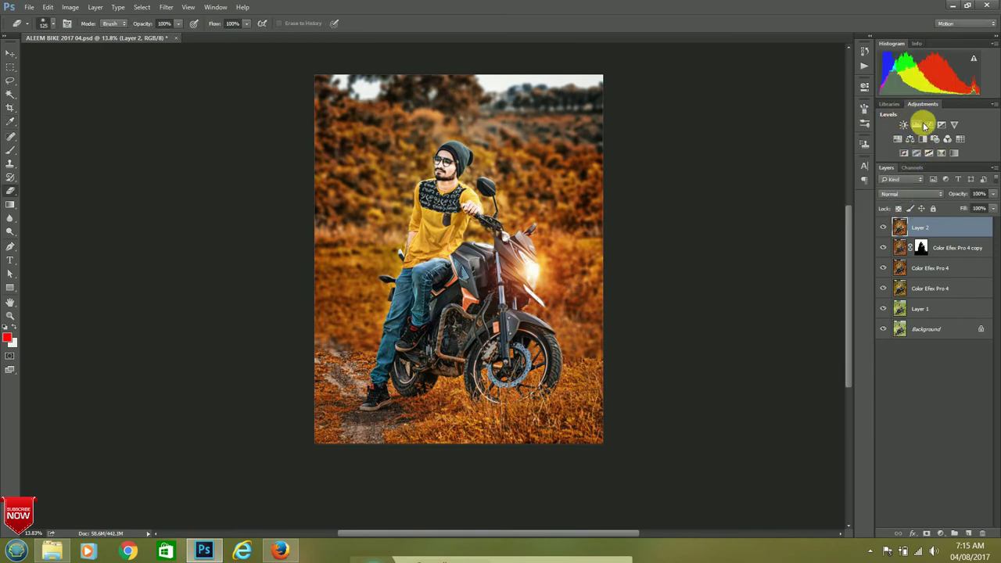
Add a Curves adjustment with a reshaped curve and an Exposure adjustment raised slightly
{"action": "left_click", "coordinate": [916, 126]}
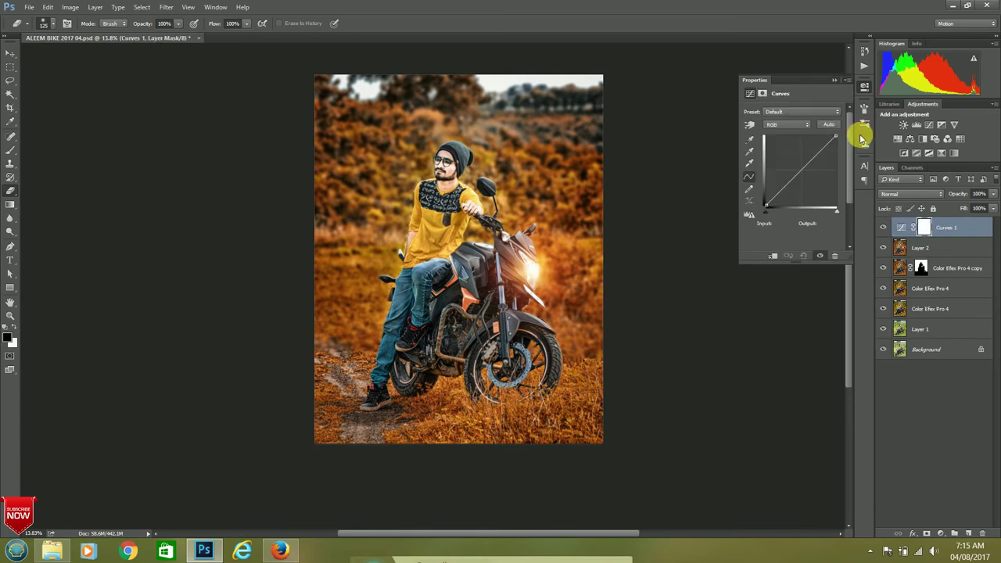
{"action": "left_click_drag", "start_coordinate": [785, 223], "coordinate": [768, 209]}
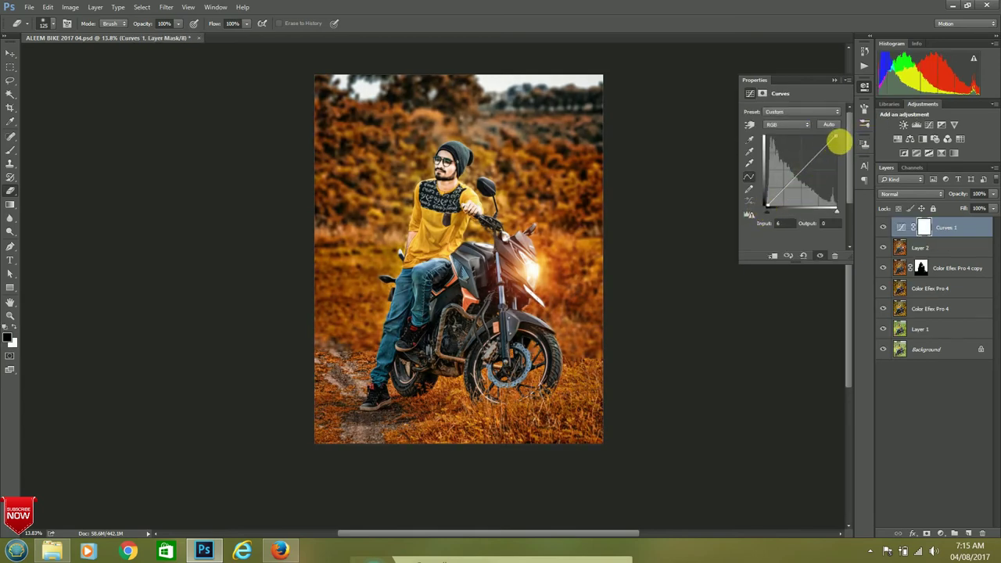
{"action": "left_click", "coordinate": [940, 127]}
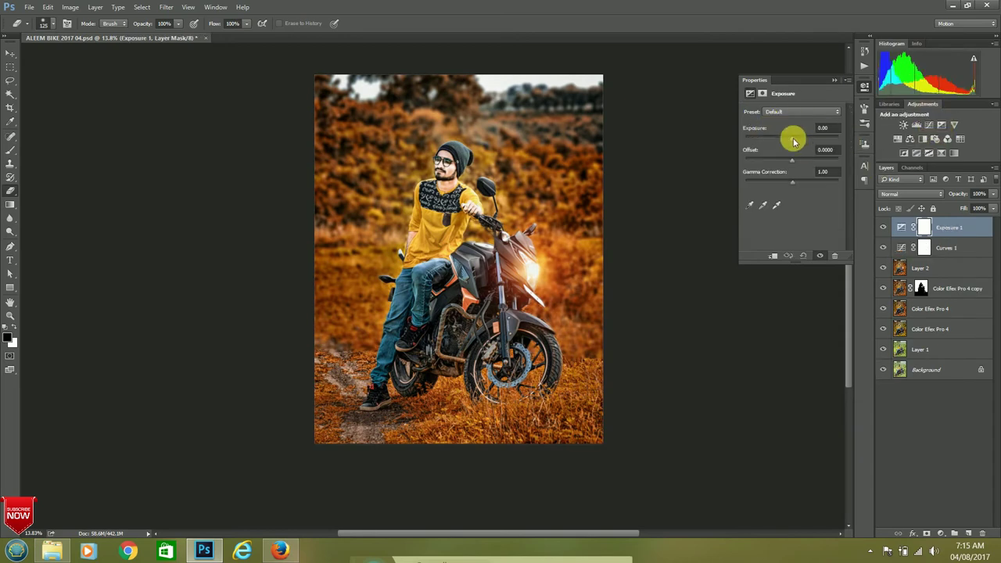
{"action": "left_click_drag", "start_coordinate": [792, 138], "coordinate": [796, 138]}
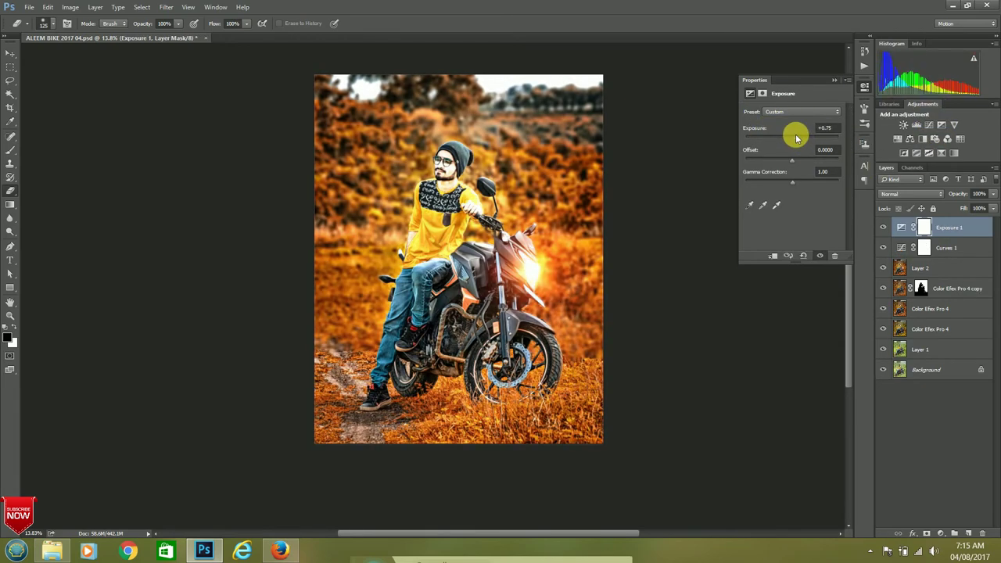
Add a Vibrance adjustment with lowered vibrance and Saturation set to 0
{"action": "left_click", "coordinate": [954, 125]}
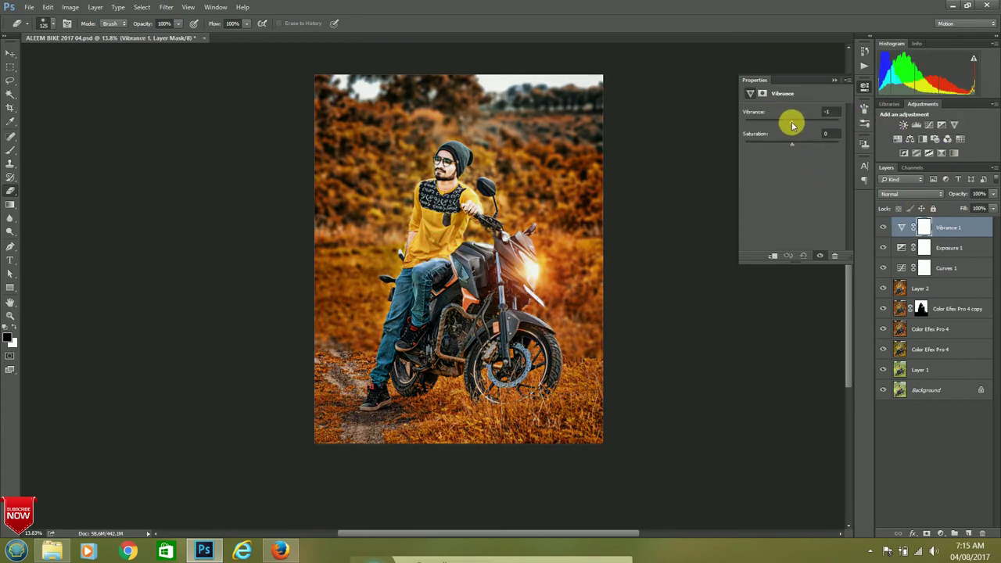
{"action": "left_click_drag", "start_coordinate": [810, 126], "coordinate": [774, 123]}
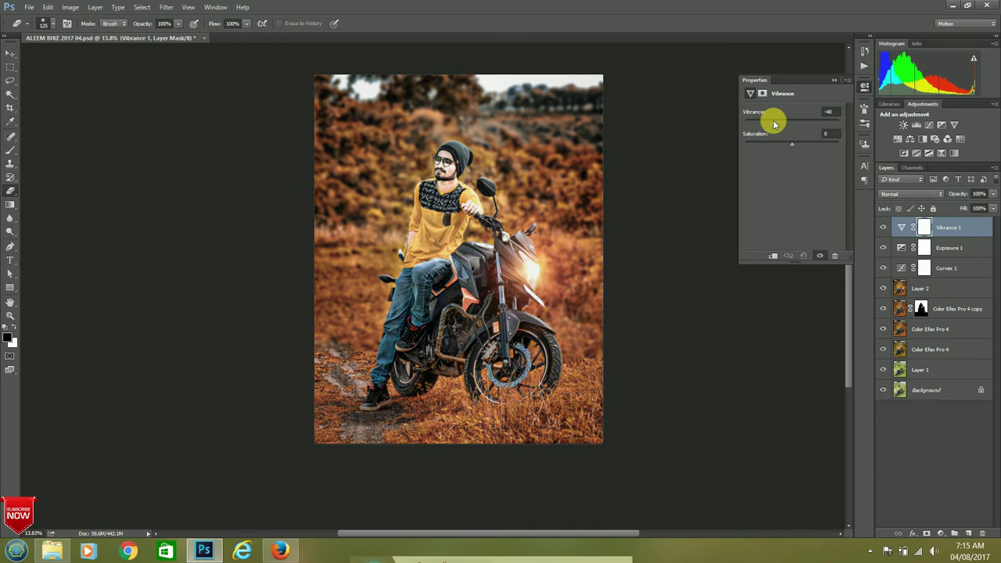
{"action": "left_click_drag", "start_coordinate": [790, 125], "coordinate": [804, 147]}
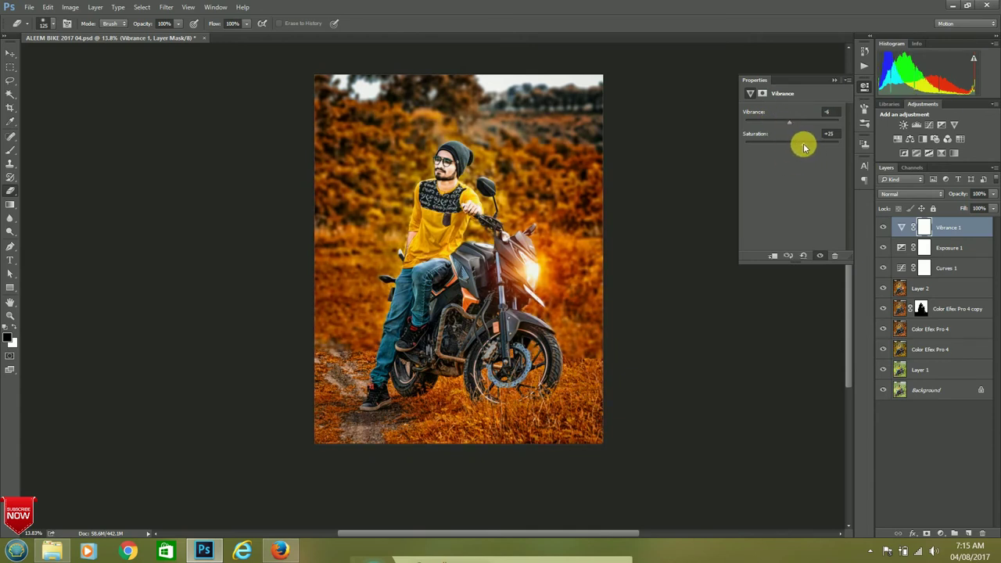
{"action": "left_click", "coordinate": [828, 134]}
{"action": "type", "text": "0"}
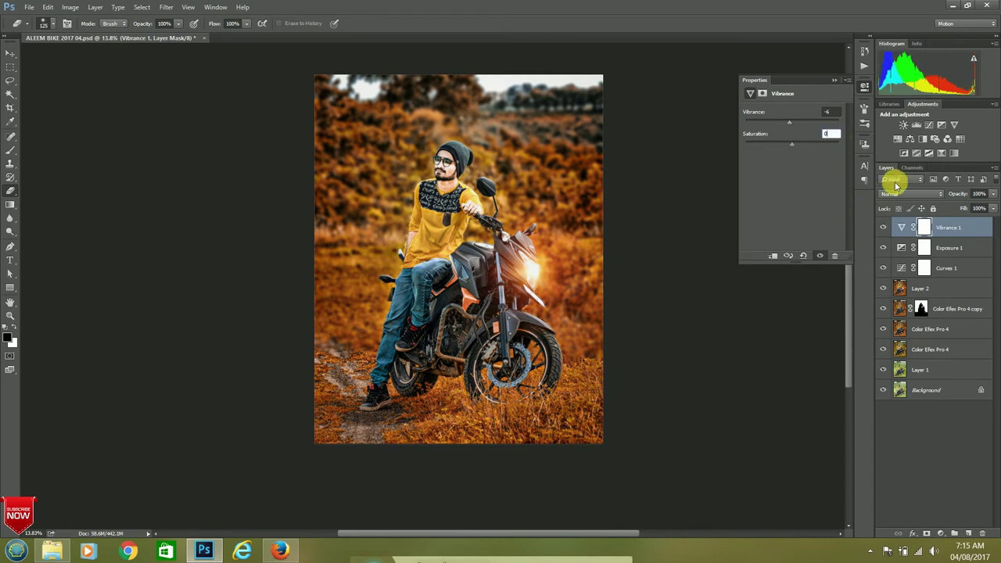
{"action": "left_click", "coordinate": [863, 86]}
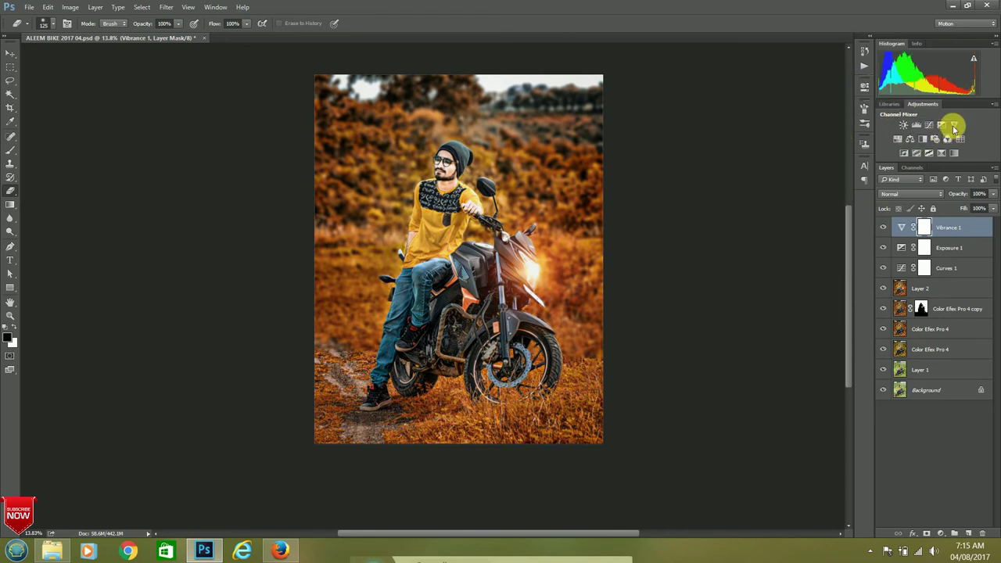
Add a Hue/Saturation adjustment layer, then flatten all layers into one image
{"action": "left_click", "coordinate": [898, 138]}
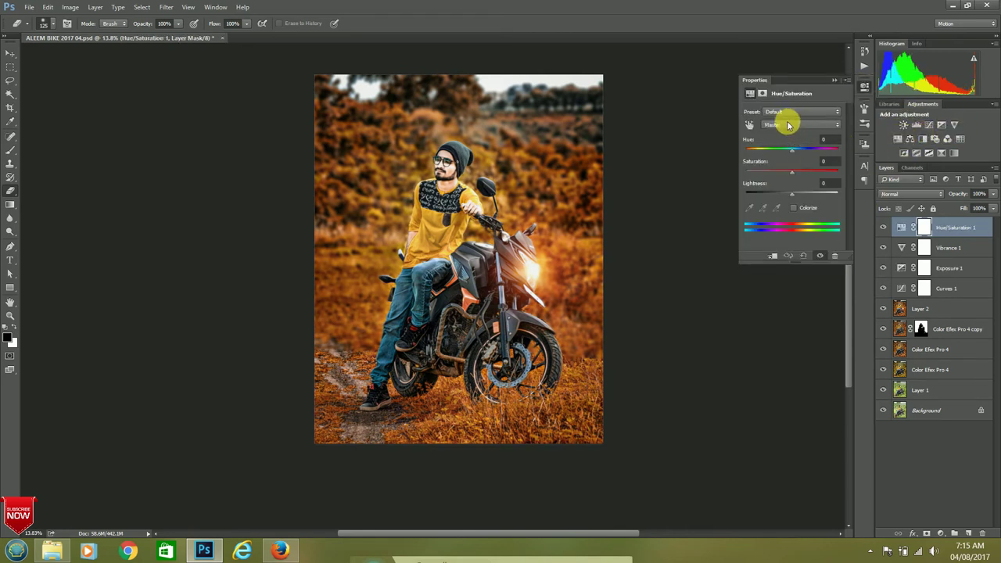
{"action": "double_click", "coordinate": [973, 233]}
{"action": "left_click", "coordinate": [864, 85]}
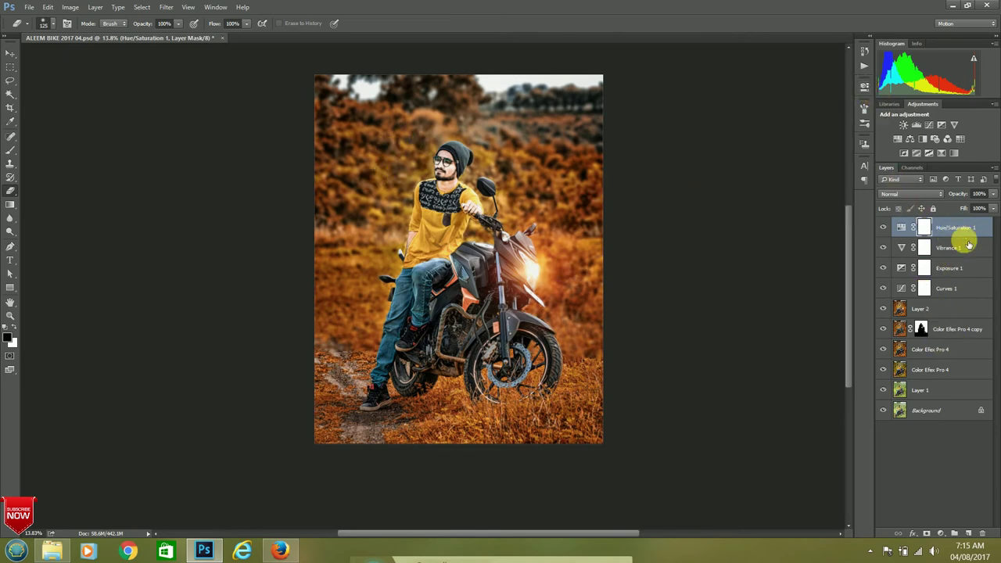
{"action": "right_click", "coordinate": [955, 244]}
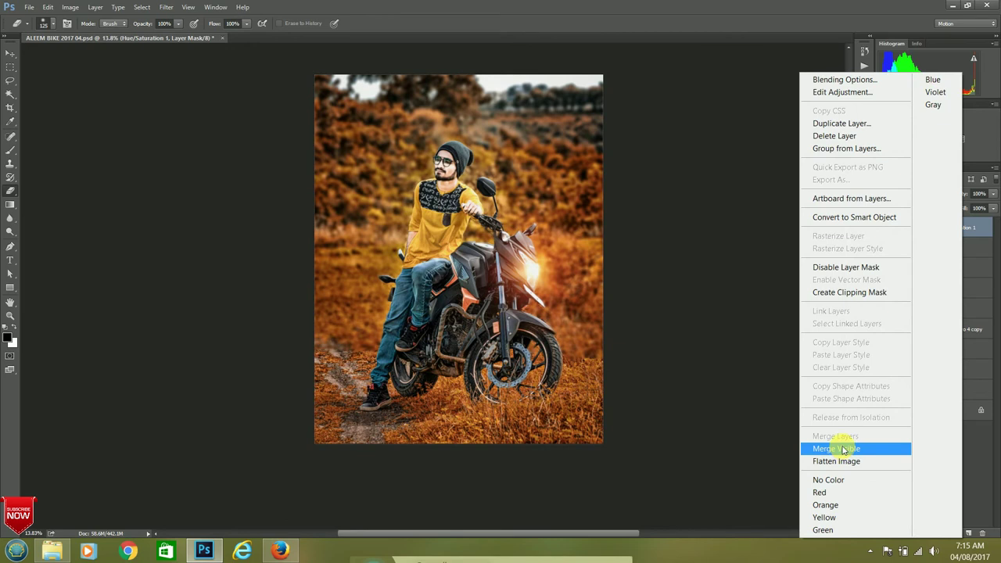
{"action": "left_click", "coordinate": [843, 461]}
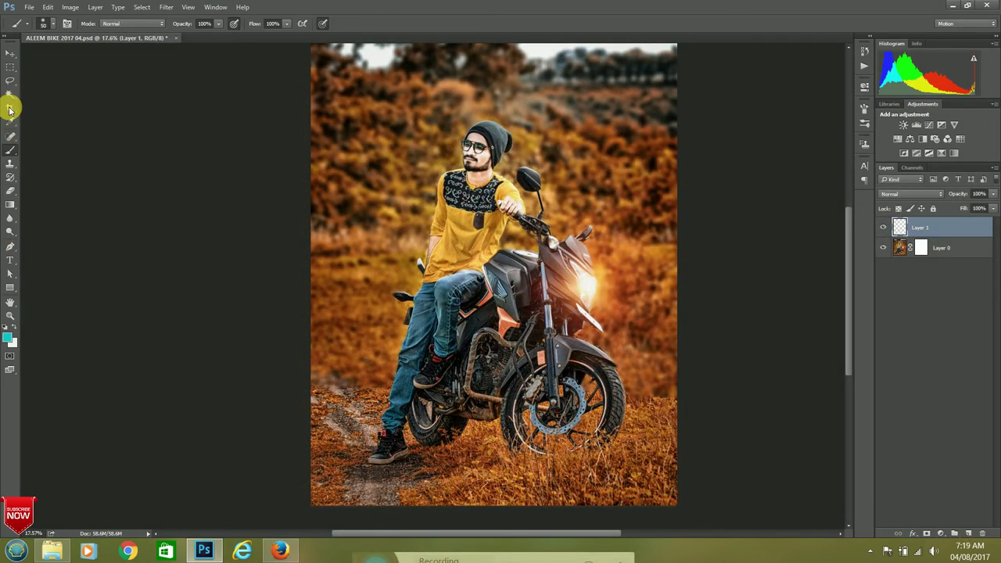
Pick the Quick Selection tool and target Layer 0, the photo layer
{"action": "left_click", "coordinate": [9, 81]}
{"action": "right_click", "coordinate": [10, 100]}
{"action": "left_click", "coordinate": [35, 90]}
{"action": "left_click", "coordinate": [942, 248]}
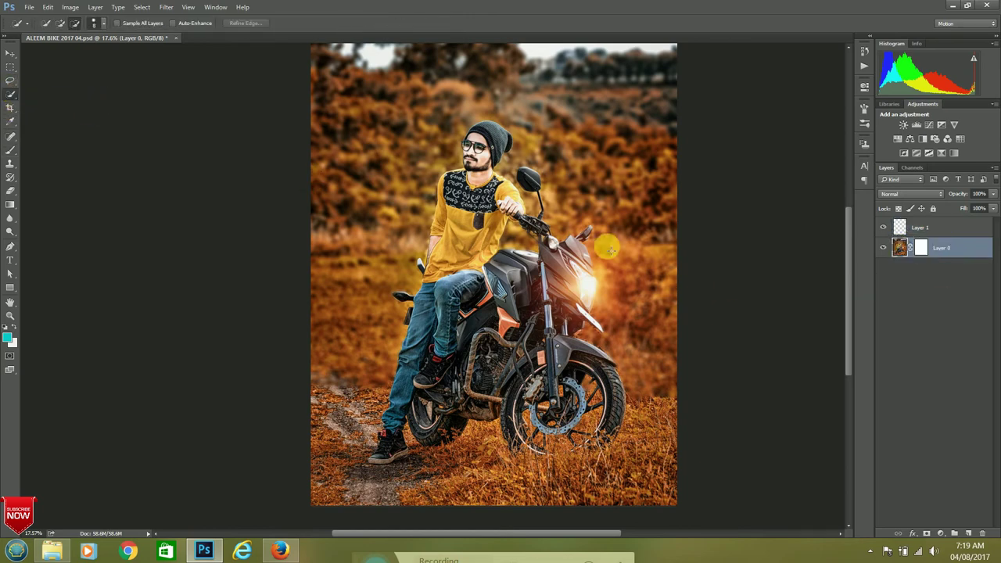
Zoom onto the glasses, rough-select the left lens, then deselect it
{"action": "scroll", "coordinate": [467, 146], "scroll_direction": "up", "scroll_amount": 2}
{"action": "scroll", "coordinate": [468, 145], "scroll_direction": "up", "scroll_amount": 2}
{"action": "scroll", "coordinate": [473, 133], "scroll_direction": "up", "scroll_amount": 2}
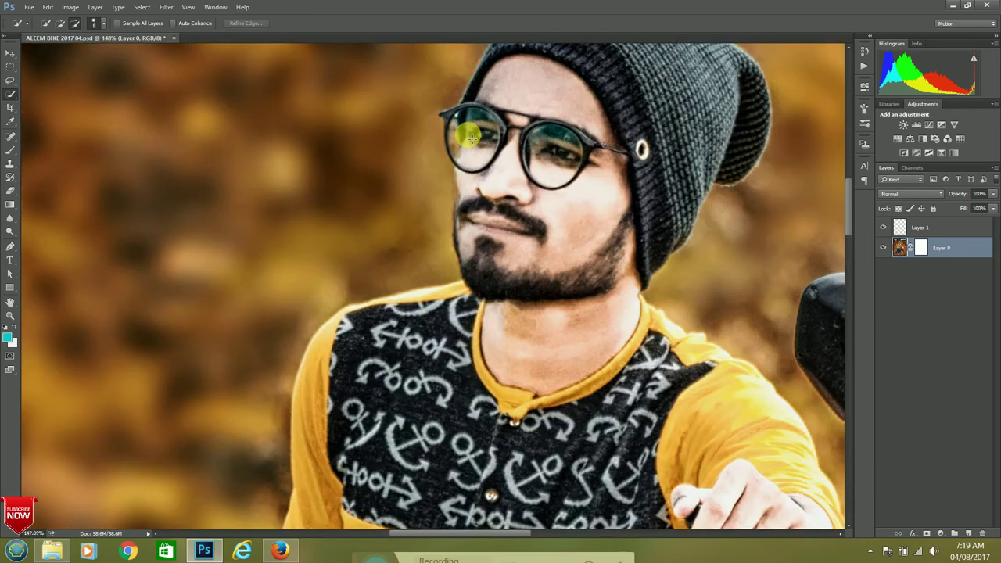
{"action": "scroll", "coordinate": [478, 118], "scroll_direction": "up", "scroll_amount": 2}
{"action": "mouse_move", "coordinate": [478, 117]}
{"action": "left_mouse_down"}
{"action": "mouse_move", "coordinate": [475, 145]}
{"action": "mouse_move", "coordinate": [457, 127]}
{"action": "mouse_move", "coordinate": [499, 144]}
{"action": "left_mouse_up"}
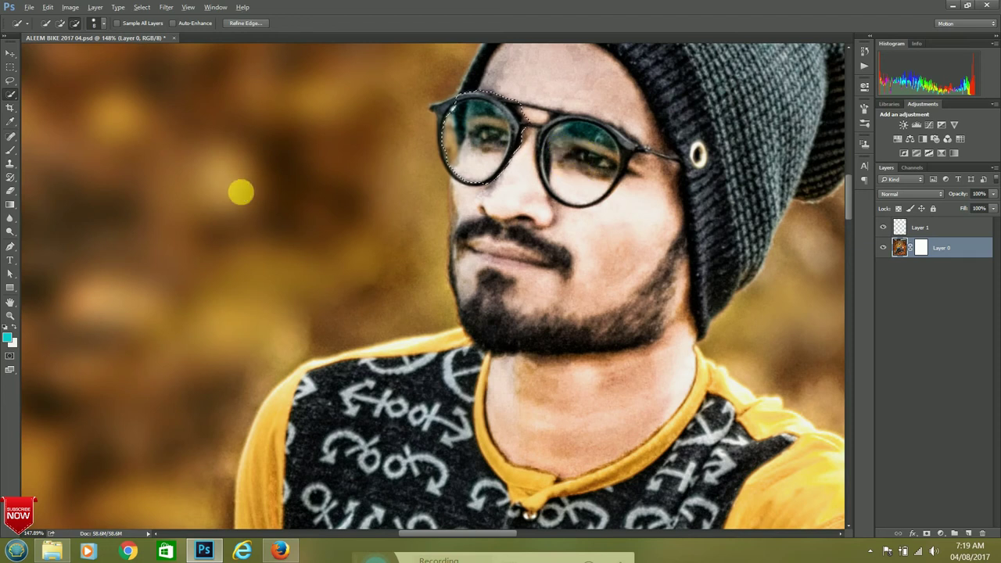
{"action": "key", "text": "ctrl+d"}
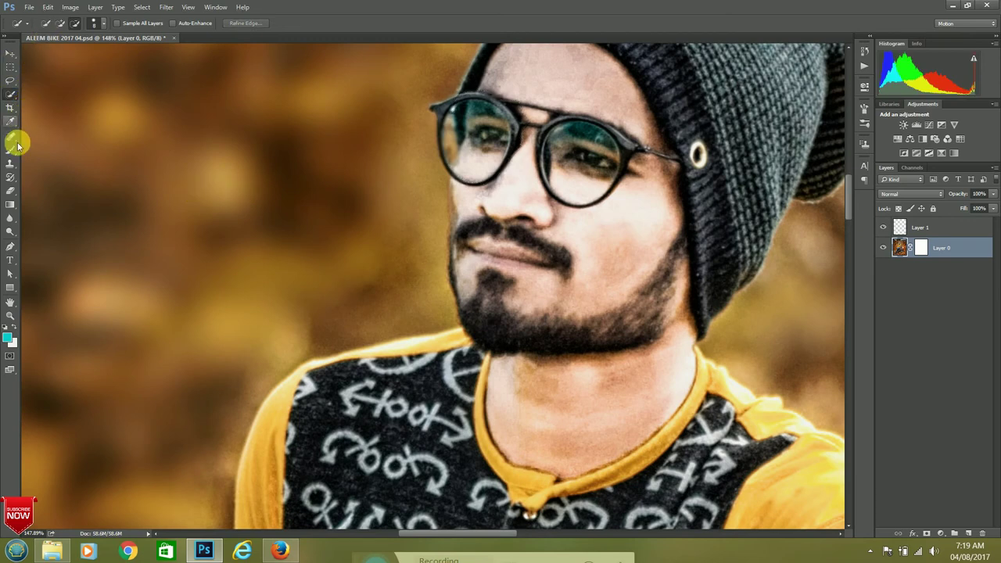
Trace the left lens with the Pen tool and turn the path into a selection
{"action": "left_click", "coordinate": [10, 247]}
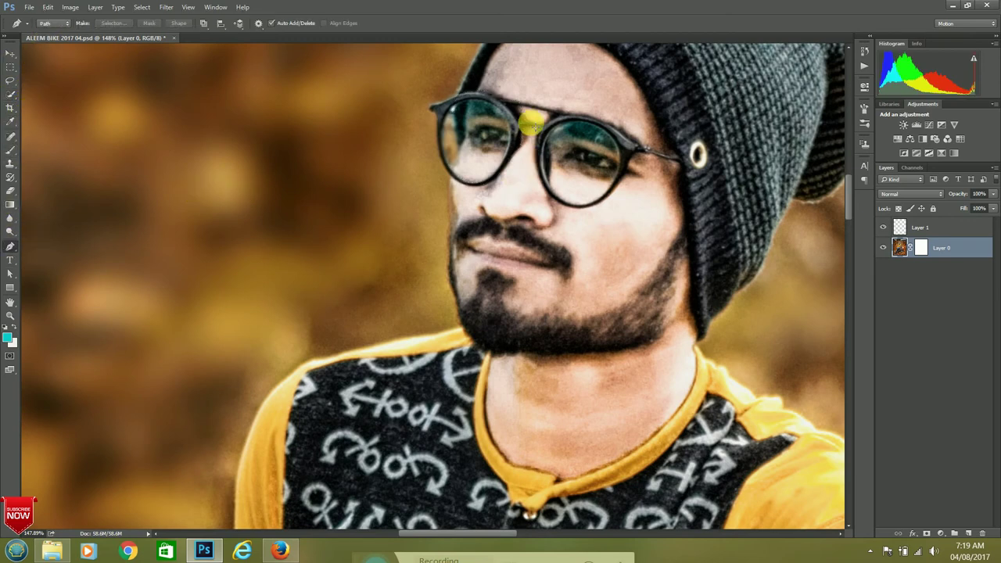
{"action": "scroll", "coordinate": [479, 97], "scroll_direction": "up", "scroll_amount": 3}
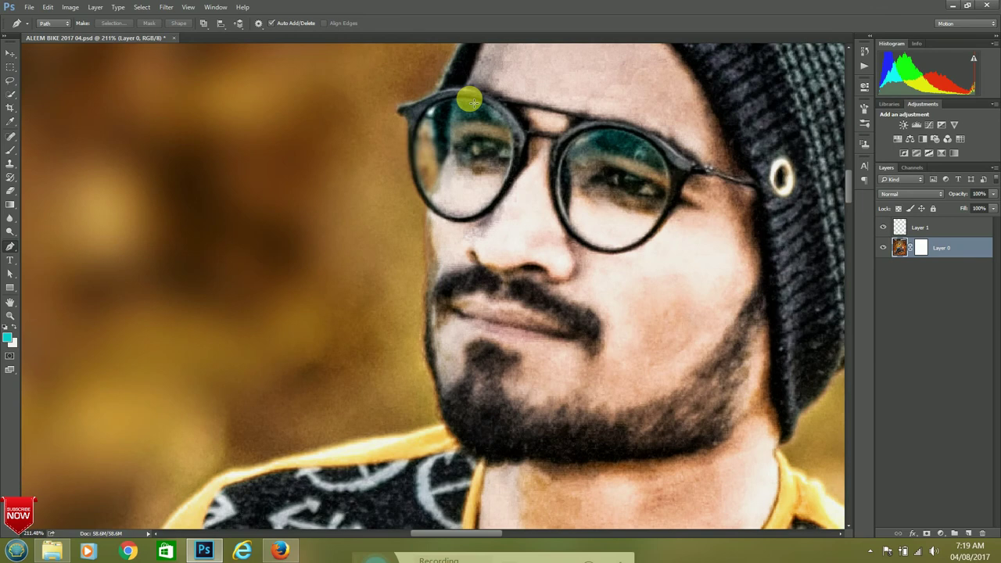
{"action": "left_click_drag", "start_coordinate": [515, 145], "coordinate": [491, 198]}
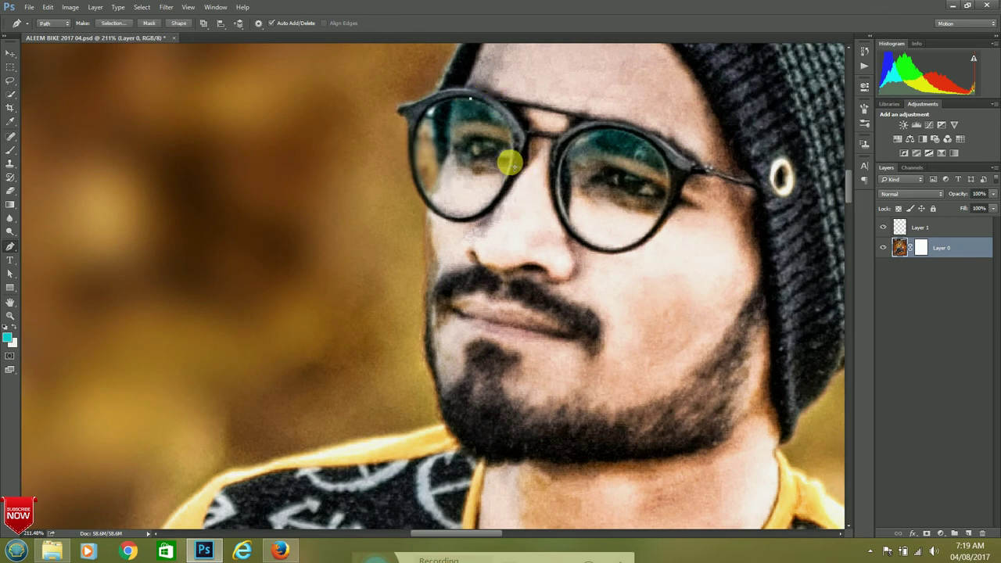
{"action": "left_click", "coordinate": [501, 221]}
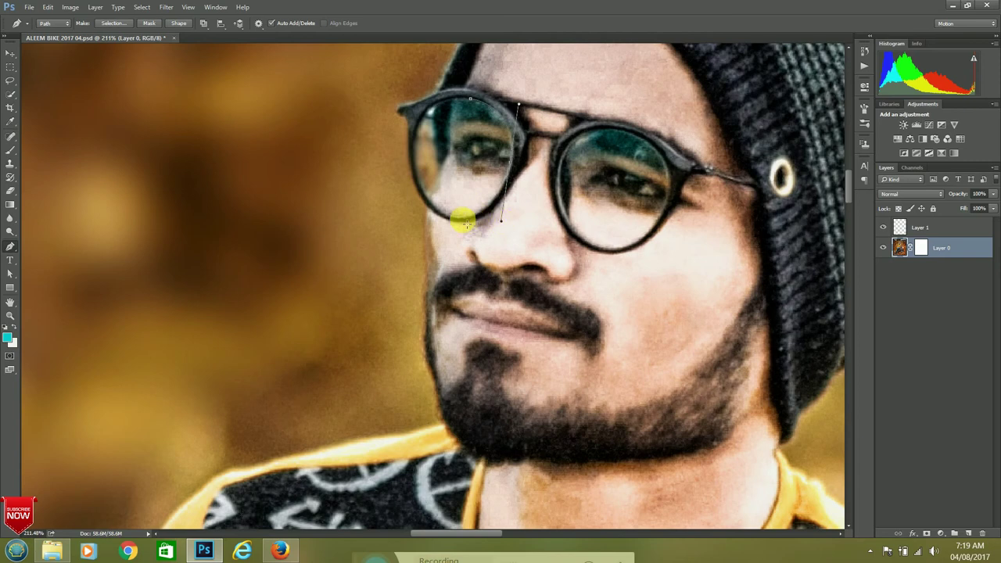
{"action": "left_click_drag", "start_coordinate": [454, 220], "coordinate": [441, 218]}
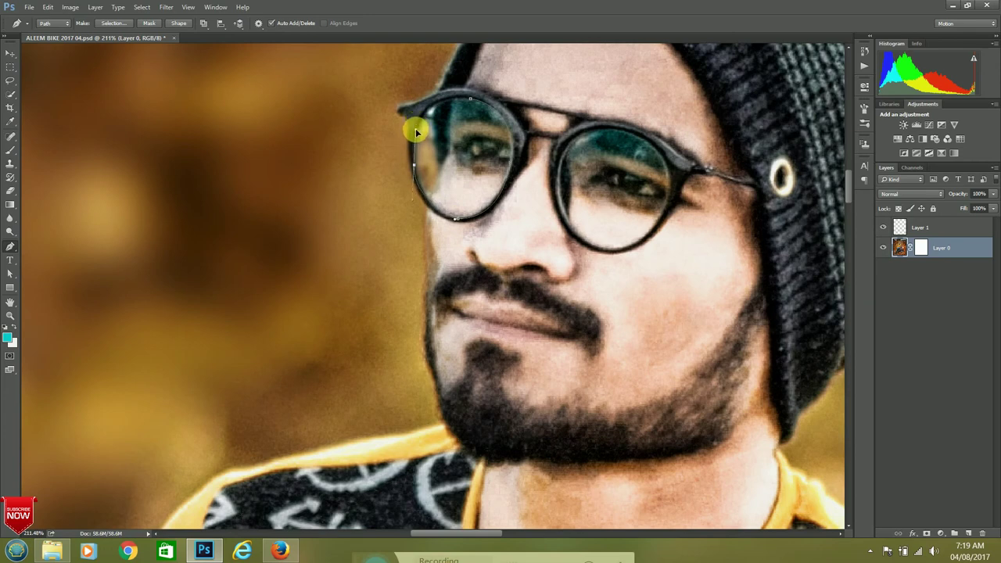
{"action": "mouse_move", "coordinate": [415, 130]}
{"action": "left_mouse_down"}
{"action": "mouse_move", "coordinate": [442, 102]}
{"action": "mouse_move", "coordinate": [463, 98]}
{"action": "left_mouse_up"}
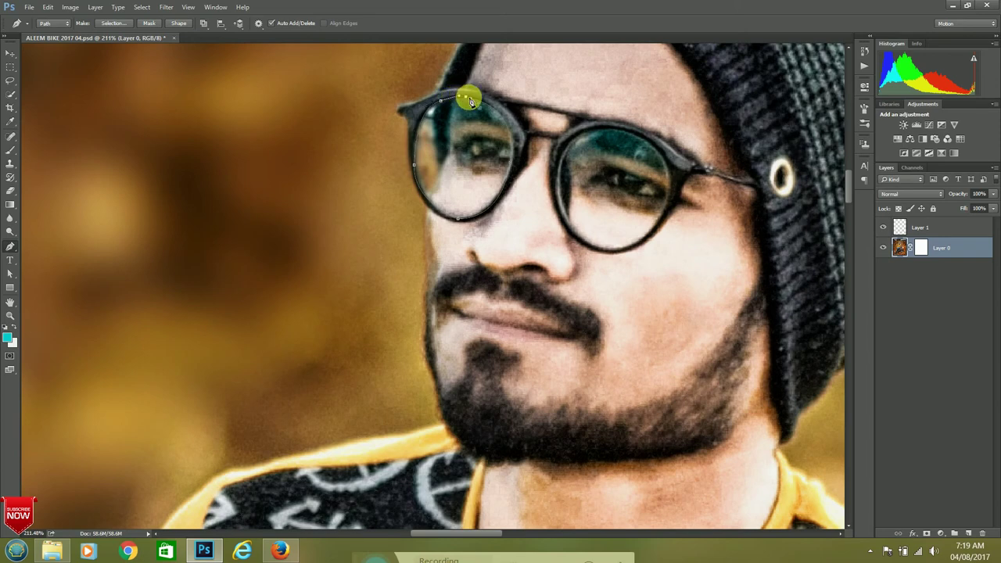
{"action": "right_click", "coordinate": [474, 115]}
{"action": "left_click", "coordinate": [518, 172]}
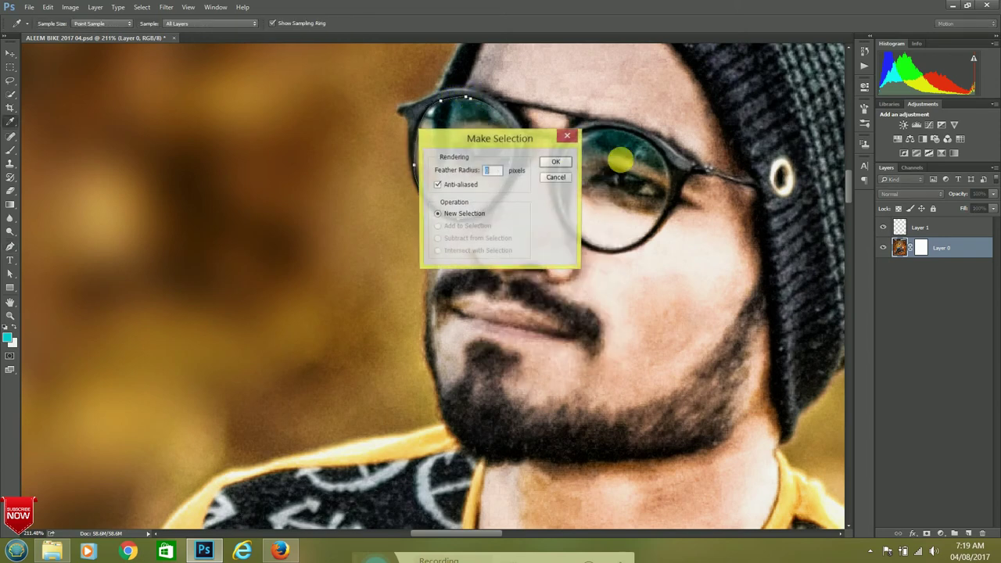
{"action": "left_click", "coordinate": [555, 161]}
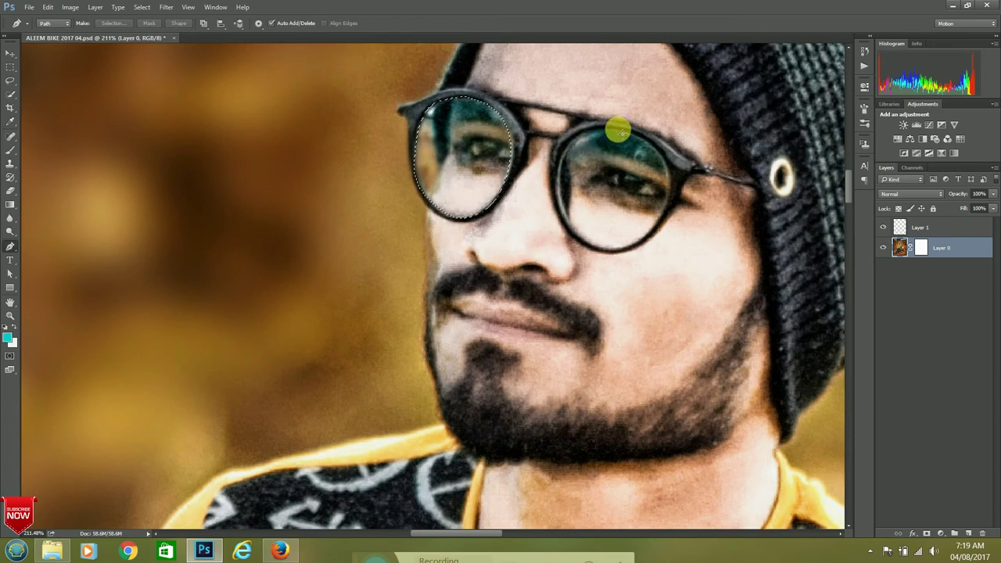
Trace the right lens, add it to the selection, and target Layer 1
{"action": "left_click", "coordinate": [618, 130]}
{"action": "left_click_drag", "start_coordinate": [669, 194], "coordinate": [658, 251]}
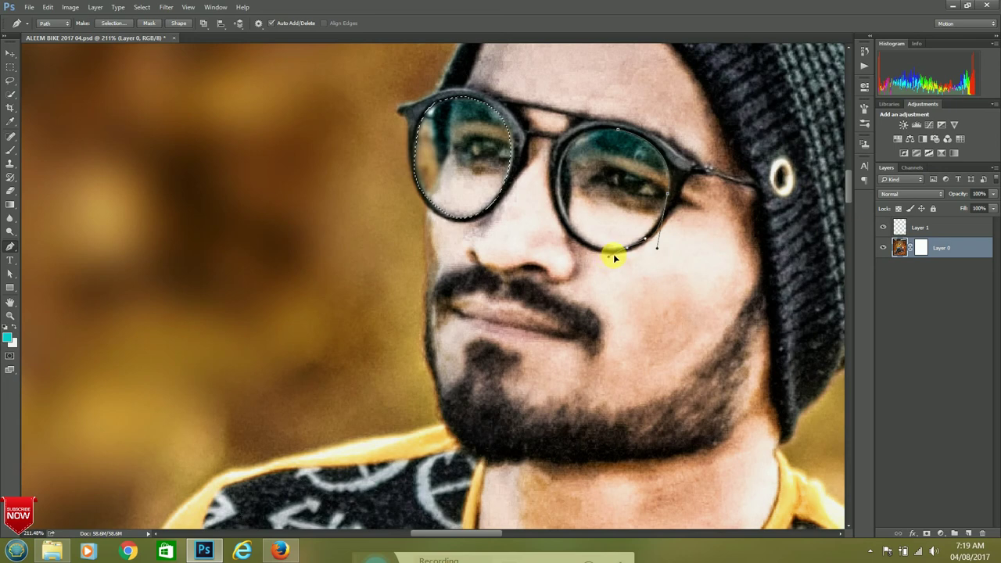
{"action": "left_click_drag", "start_coordinate": [623, 253], "coordinate": [572, 227]}
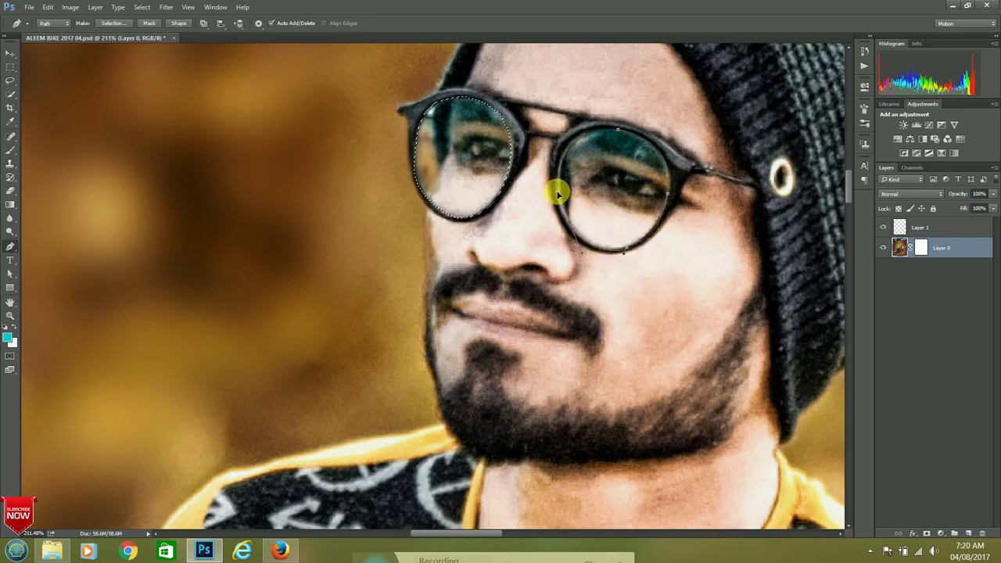
{"action": "left_click_drag", "start_coordinate": [559, 162], "coordinate": [571, 155]}
{"action": "left_click_drag", "start_coordinate": [573, 146], "coordinate": [587, 138]}
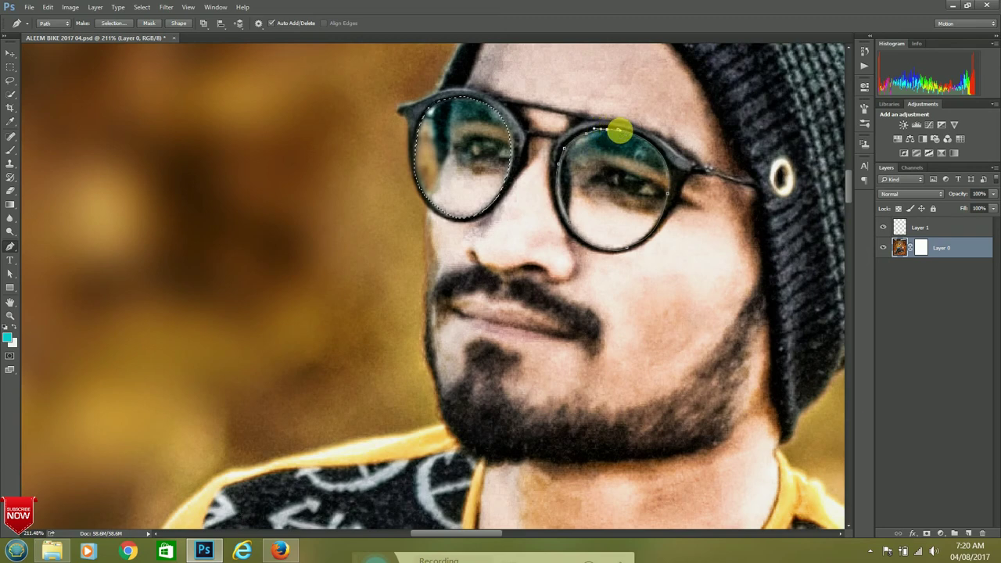
{"action": "left_click", "coordinate": [618, 133]}
{"action": "right_click", "coordinate": [615, 167]}
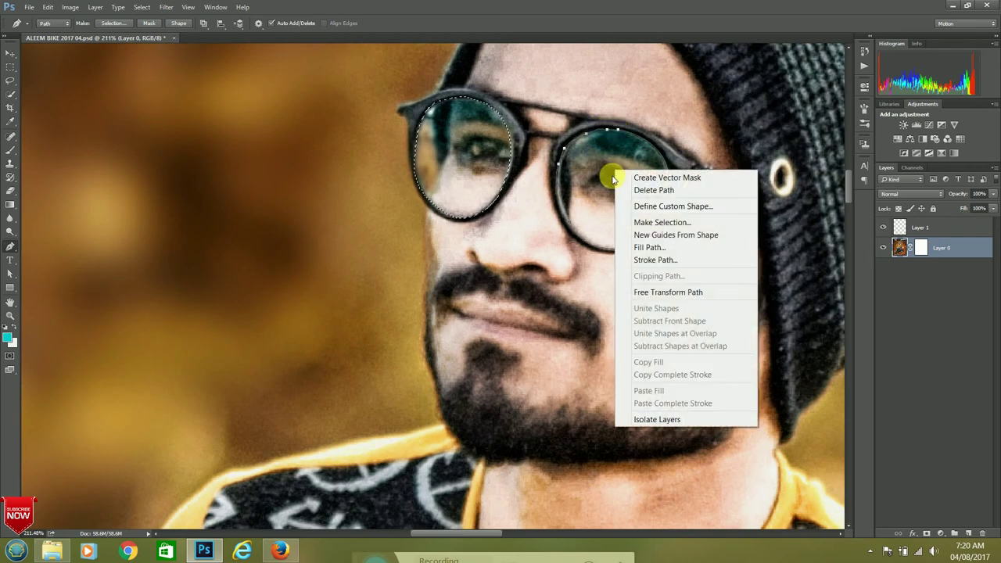
{"action": "left_click", "coordinate": [641, 223]}
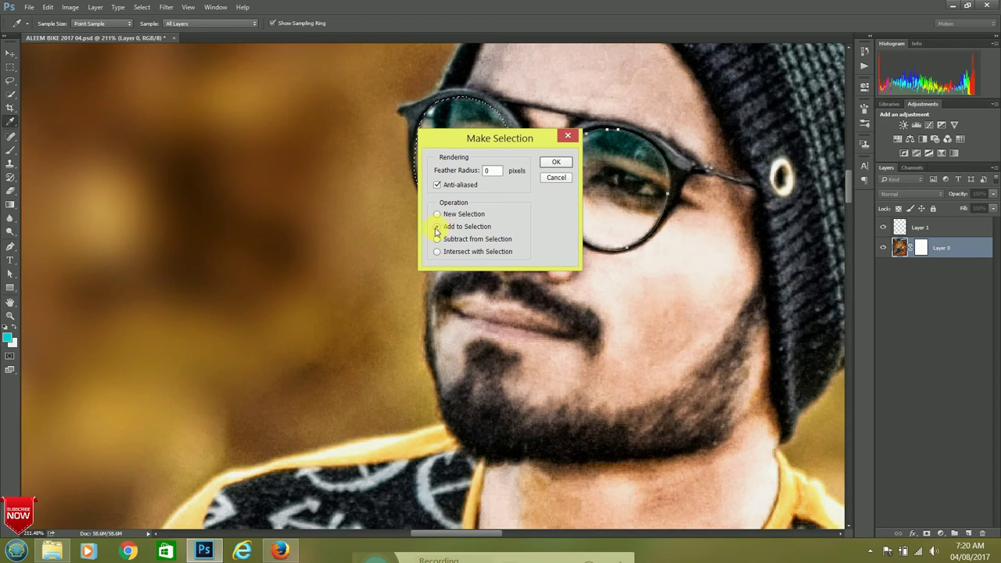
{"action": "left_click", "coordinate": [566, 161]}
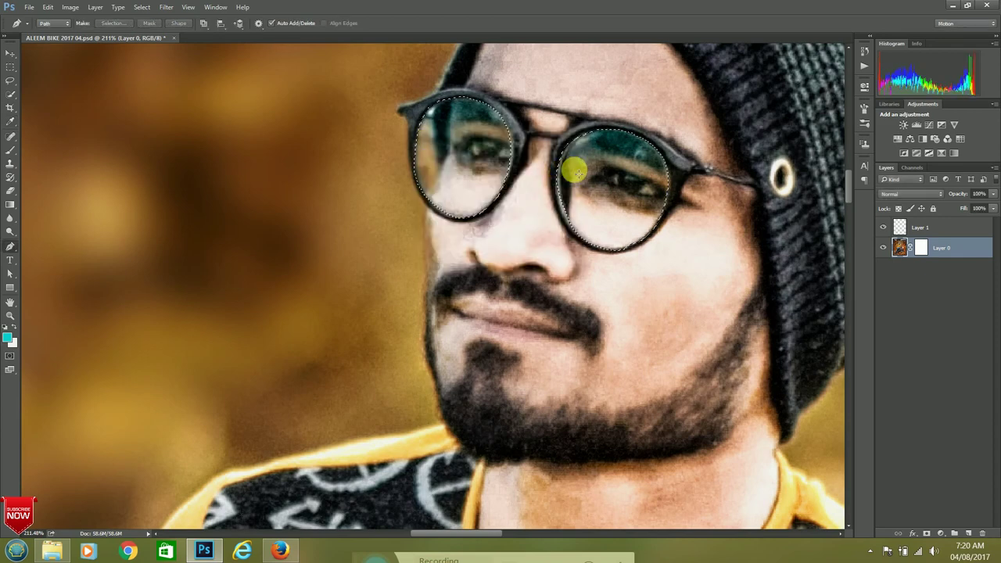
{"action": "left_click", "coordinate": [916, 227]}
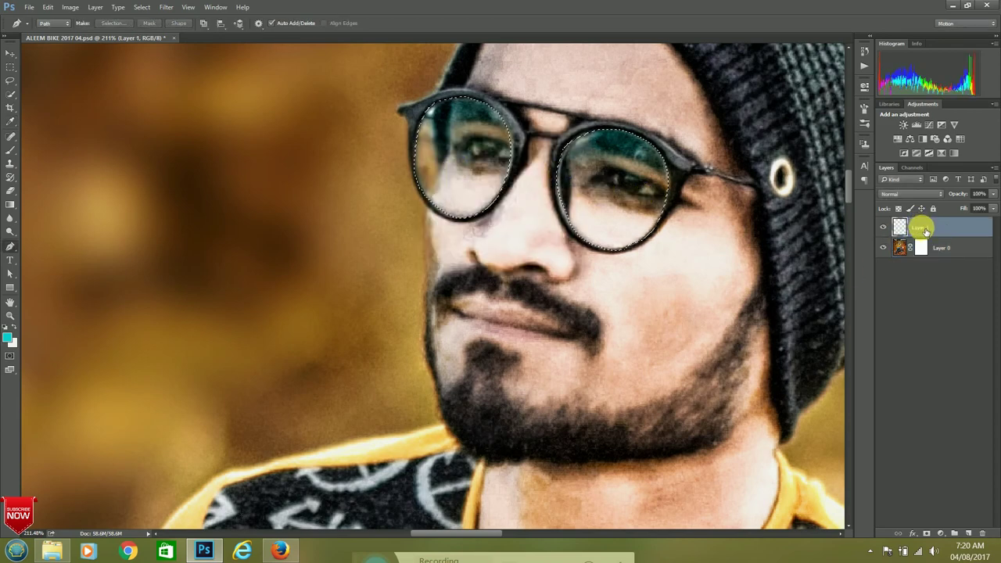
Paint both selected lenses cyan with the brush on Layer 1
{"action": "left_click", "coordinate": [9, 151]}
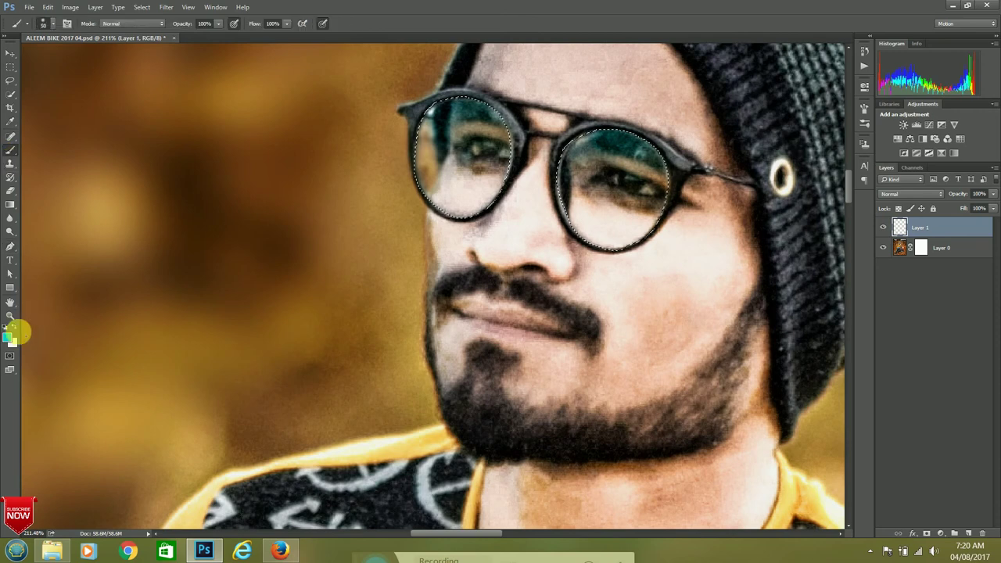
{"action": "mouse_move", "coordinate": [453, 148]}
{"action": "left_mouse_down"}
{"action": "mouse_move", "coordinate": [462, 138]}
{"action": "mouse_move", "coordinate": [422, 172]}
{"action": "left_mouse_up"}
{"action": "mouse_move", "coordinate": [637, 147]}
{"action": "left_mouse_down"}
{"action": "mouse_move", "coordinate": [661, 133]}
{"action": "mouse_move", "coordinate": [641, 168]}
{"action": "left_mouse_up"}
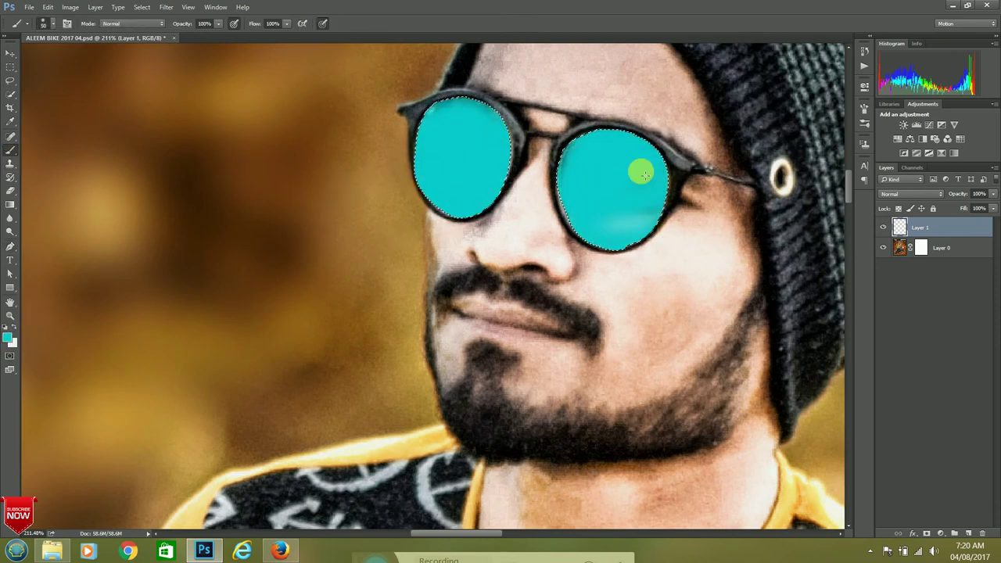
{"action": "scroll", "coordinate": [538, 161], "scroll_direction": "down", "scroll_amount": 3}
{"action": "scroll", "coordinate": [538, 161], "scroll_direction": "down", "scroll_amount": 2}
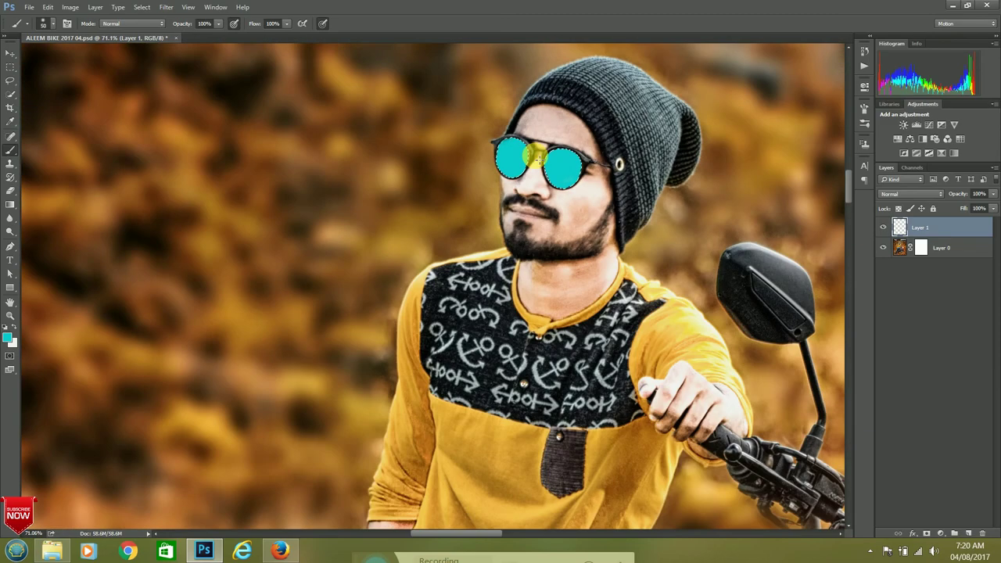
{"action": "scroll", "coordinate": [538, 161], "scroll_direction": "down", "scroll_amount": 2}
{"action": "scroll", "coordinate": [535, 159], "scroll_direction": "down", "scroll_amount": 2}
{"action": "scroll", "coordinate": [543, 160], "scroll_direction": "down", "scroll_amount": 1}
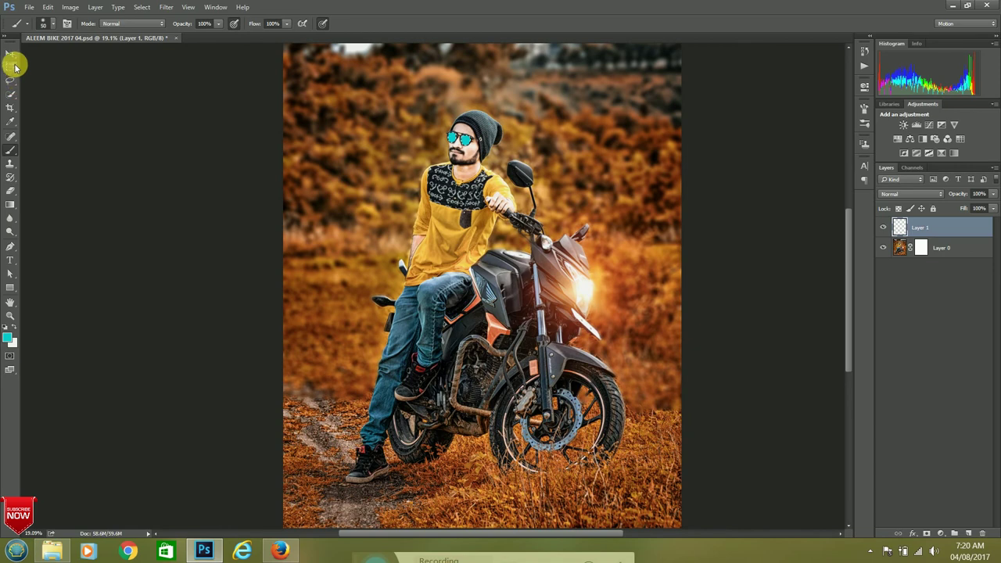
{"action": "left_click", "coordinate": [10, 66]}
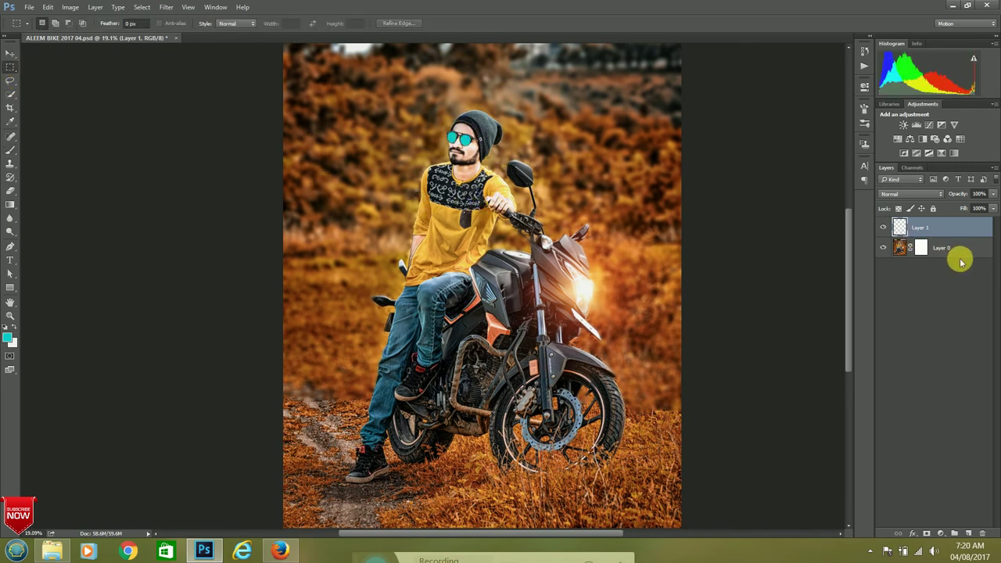
Shift the lens colour to yellow with Hue -118 and raised Saturation
{"action": "key", "text": "ctrl+u"}
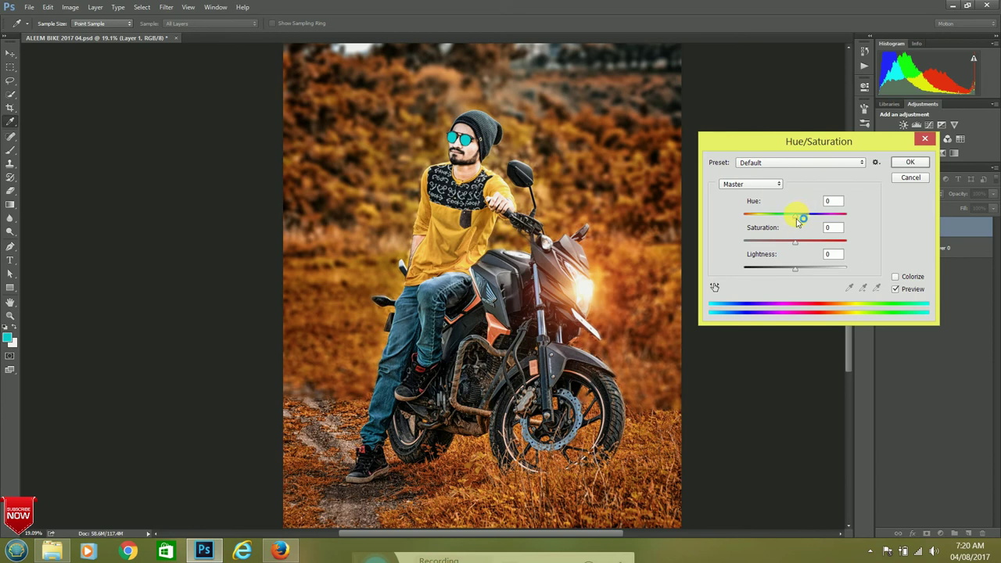
{"action": "mouse_move", "coordinate": [802, 222]}
{"action": "left_mouse_down"}
{"action": "mouse_move", "coordinate": [863, 219]}
{"action": "mouse_move", "coordinate": [744, 205]}
{"action": "mouse_move", "coordinate": [757, 209]}
{"action": "left_mouse_up"}
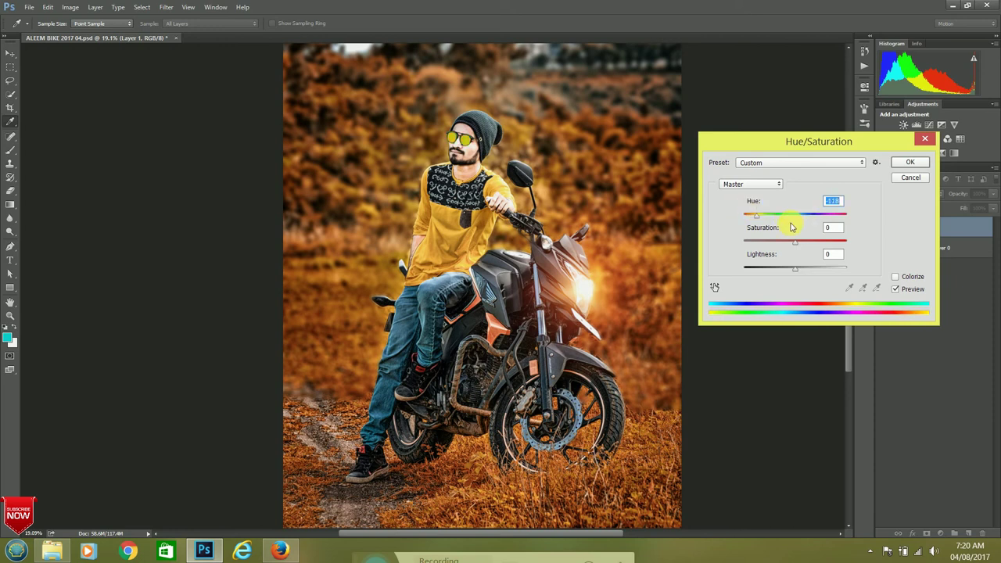
{"action": "left_click_drag", "start_coordinate": [785, 245], "coordinate": [825, 252]}
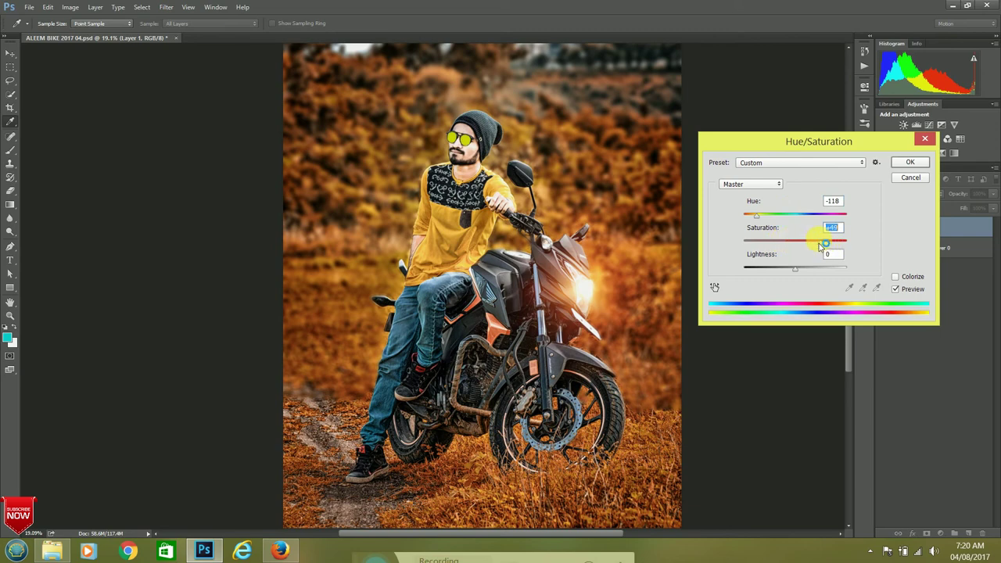
{"action": "left_click", "coordinate": [911, 166]}
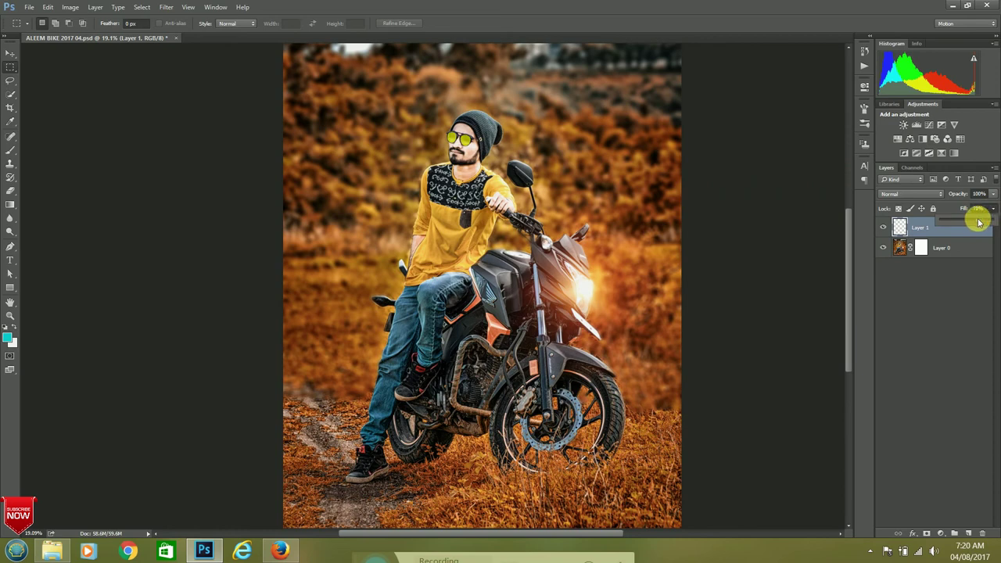
Lower Layer 1's Fill to 85%
{"action": "scroll", "coordinate": [592, 149], "scroll_direction": "down", "scroll_amount": 3}
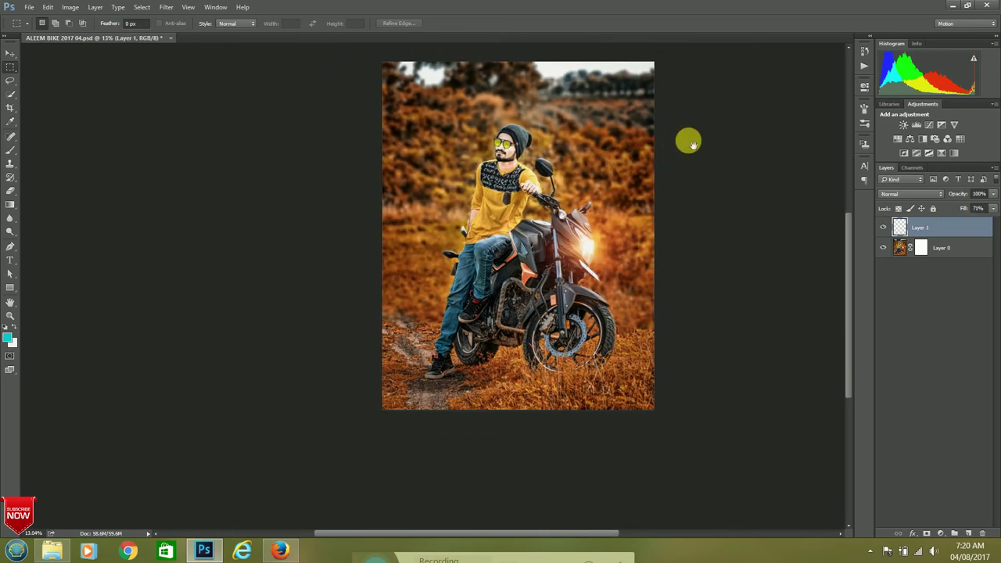
{"action": "scroll", "coordinate": [542, 165], "scroll_direction": "up", "scroll_amount": 1}
{"action": "scroll", "coordinate": [516, 165], "scroll_direction": "up", "scroll_amount": 1}
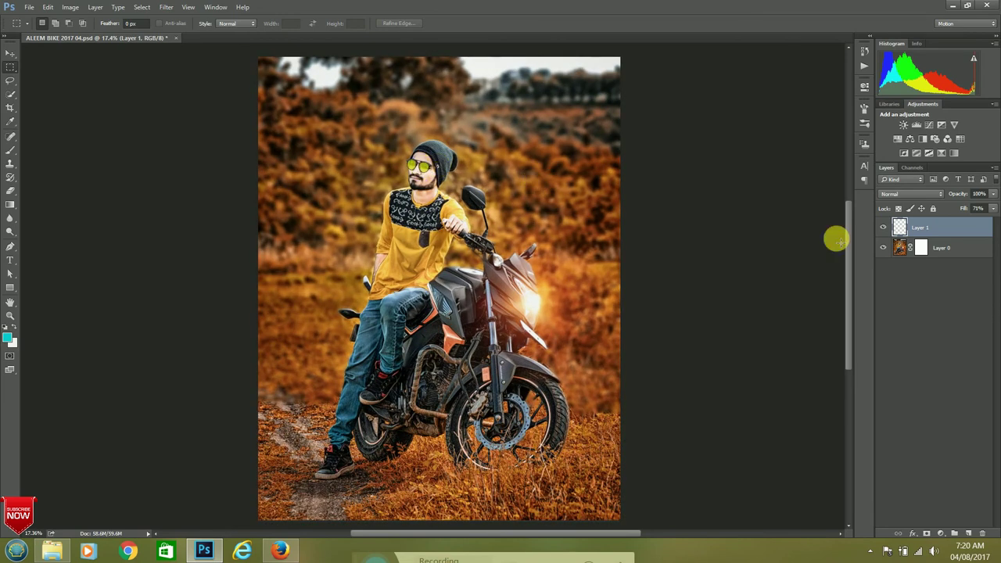
{"action": "left_click", "coordinate": [993, 209]}
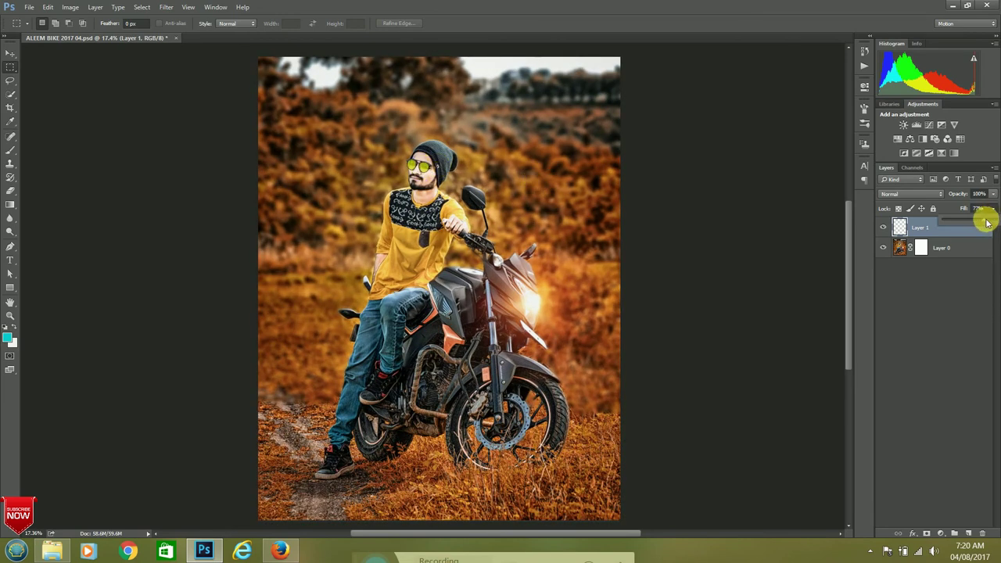
{"action": "scroll", "coordinate": [717, 261], "scroll_direction": "down", "scroll_amount": 1}
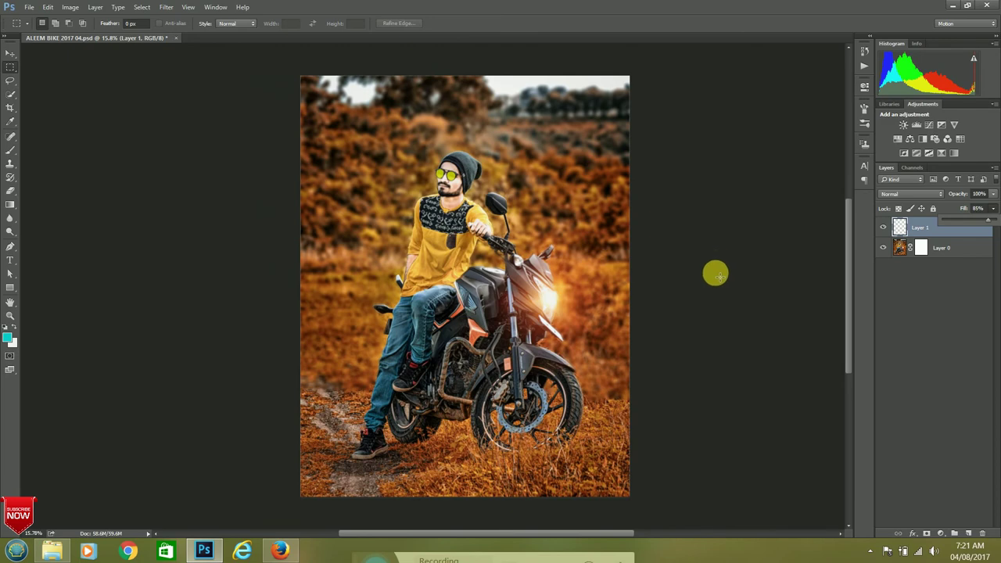
Merge the yellow lens tint layer down into the photo, applying the mask
{"action": "right_click", "coordinate": [923, 227]}
{"action": "left_click", "coordinate": [797, 435]}
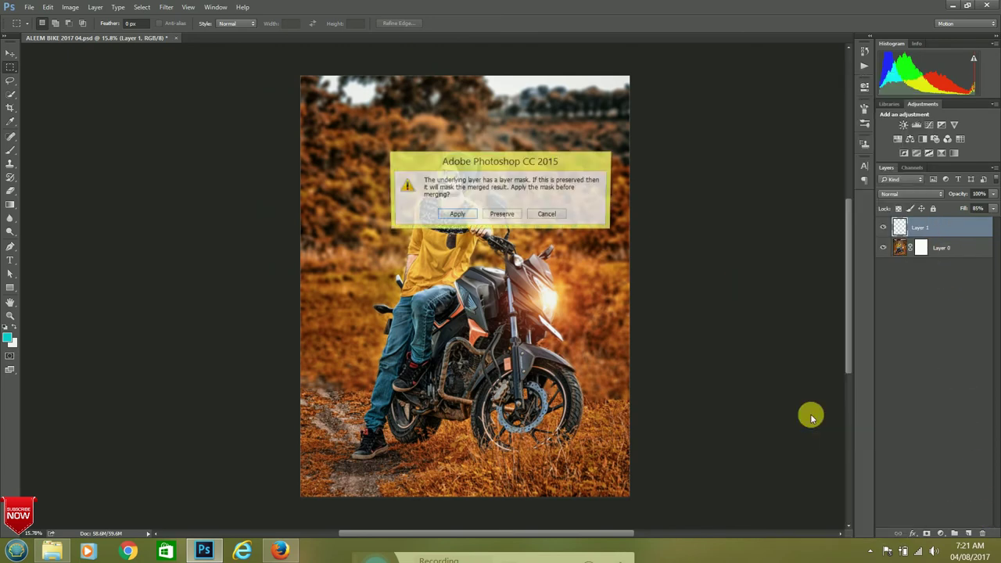
{"action": "left_click", "coordinate": [457, 215]}
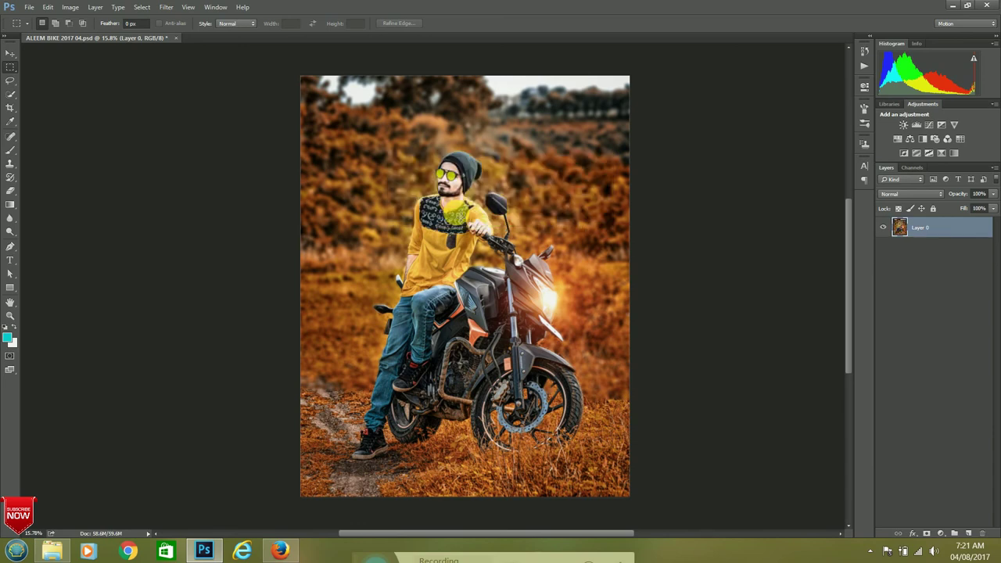
Save the finished image as a JPEG copy under the suggested file name
{"action": "left_click", "coordinate": [30, 7]}
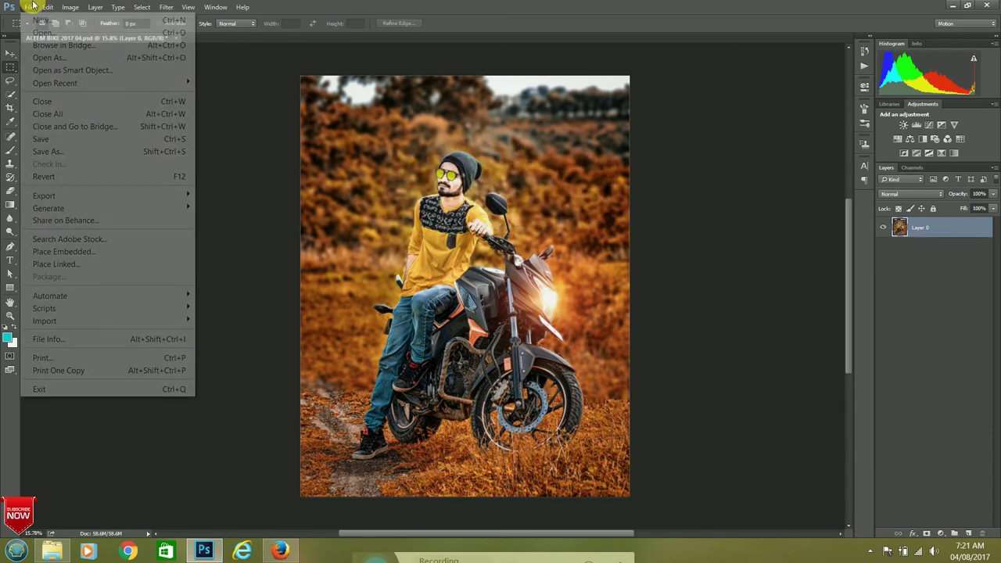
{"action": "left_click", "coordinate": [61, 151]}
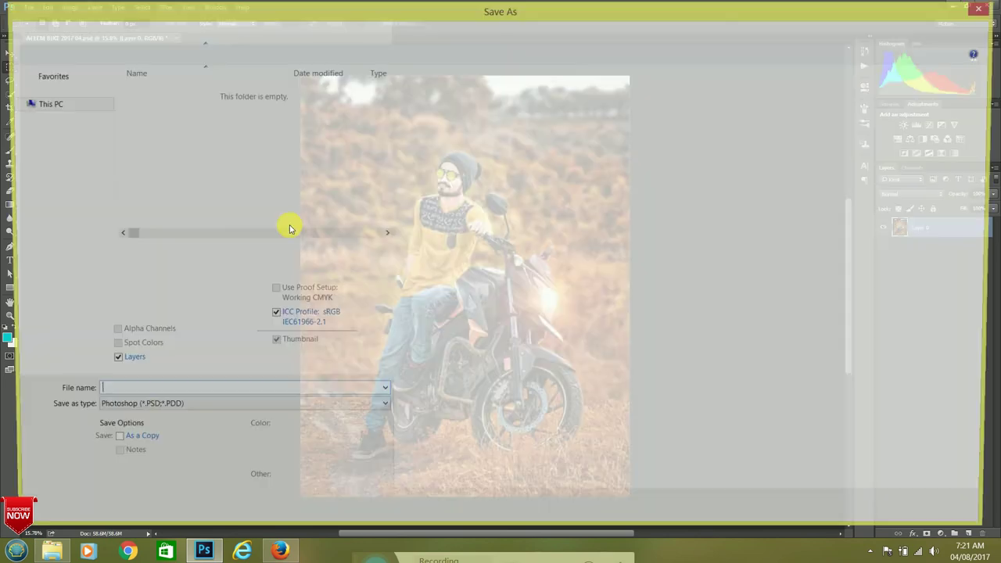
{"action": "left_click", "coordinate": [199, 410]}
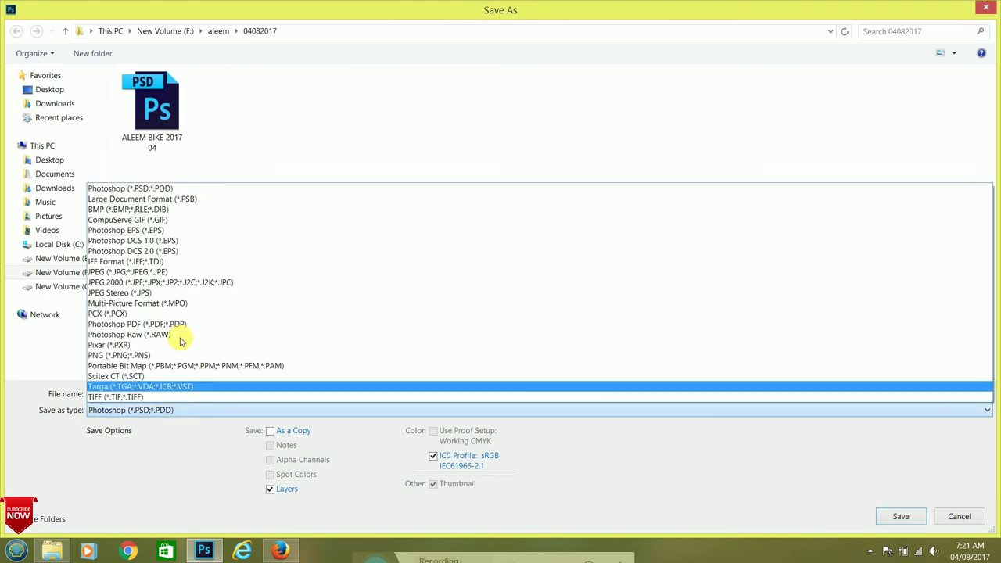
{"action": "left_click", "coordinate": [164, 277]}
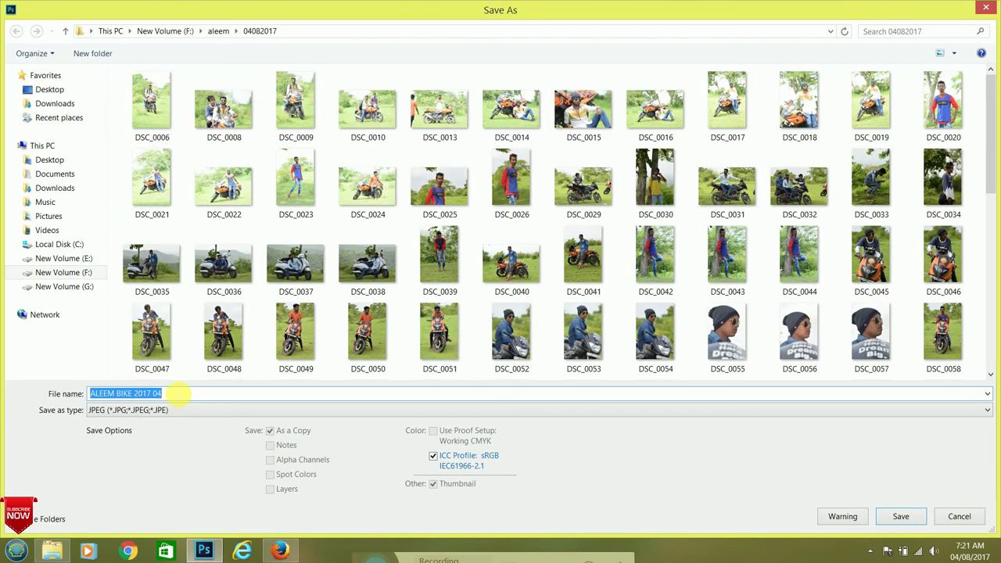
{"action": "left_click", "coordinate": [178, 395]}
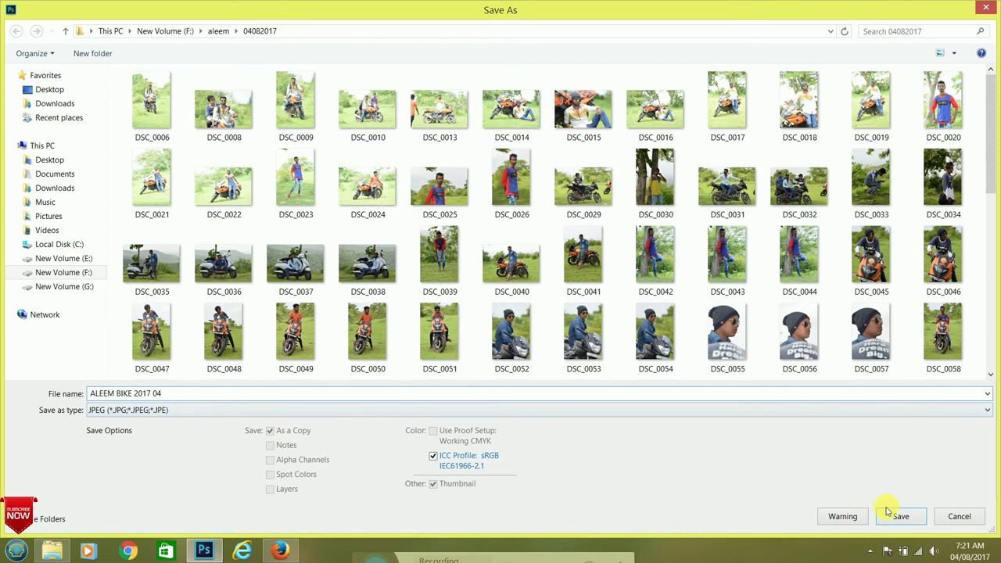
{"action": "left_click", "coordinate": [899, 517]}
{"action": "mouse_move", "coordinate": [279, 551]}
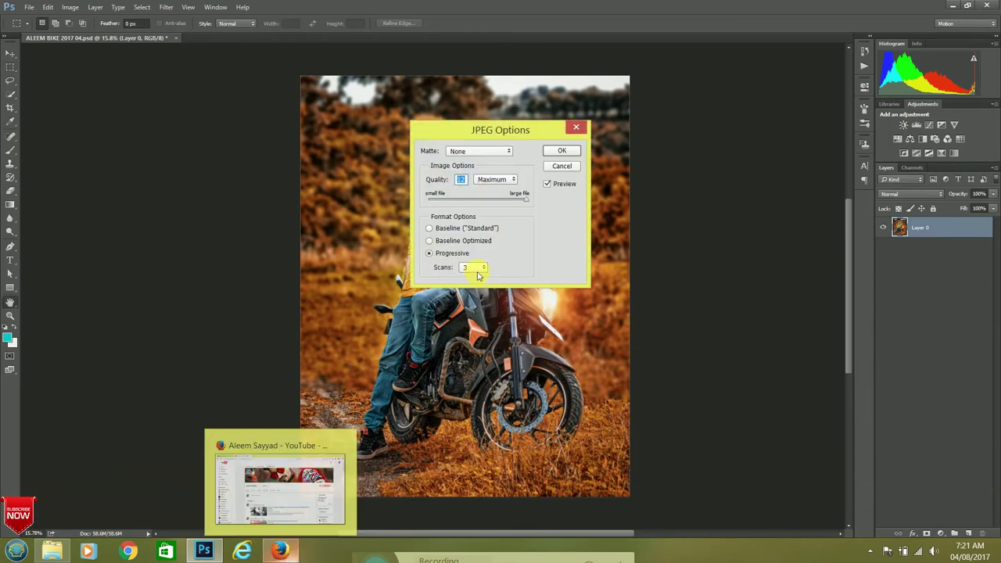
{"action": "left_click", "coordinate": [565, 151]}
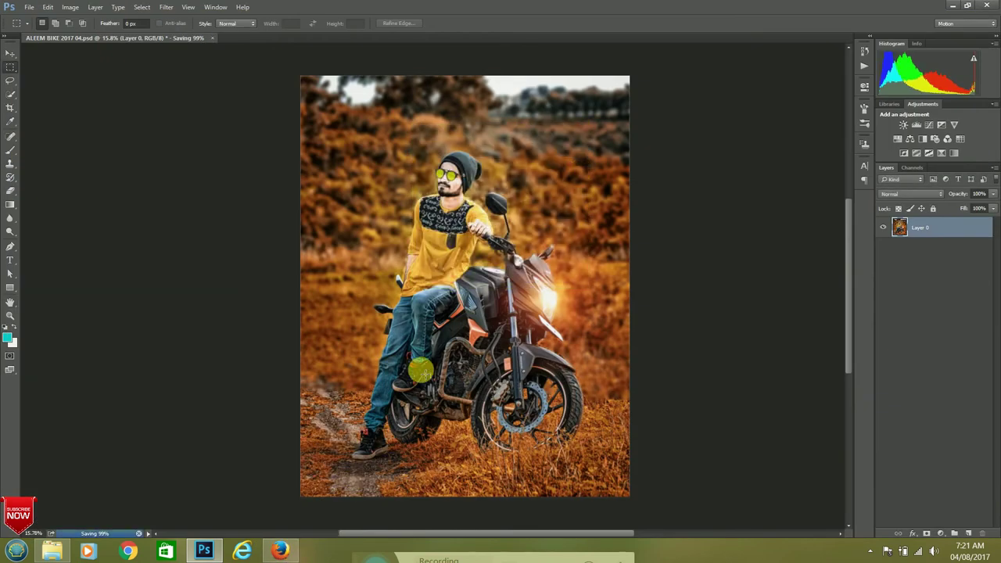
{"action": "left_click", "coordinate": [283, 552]}
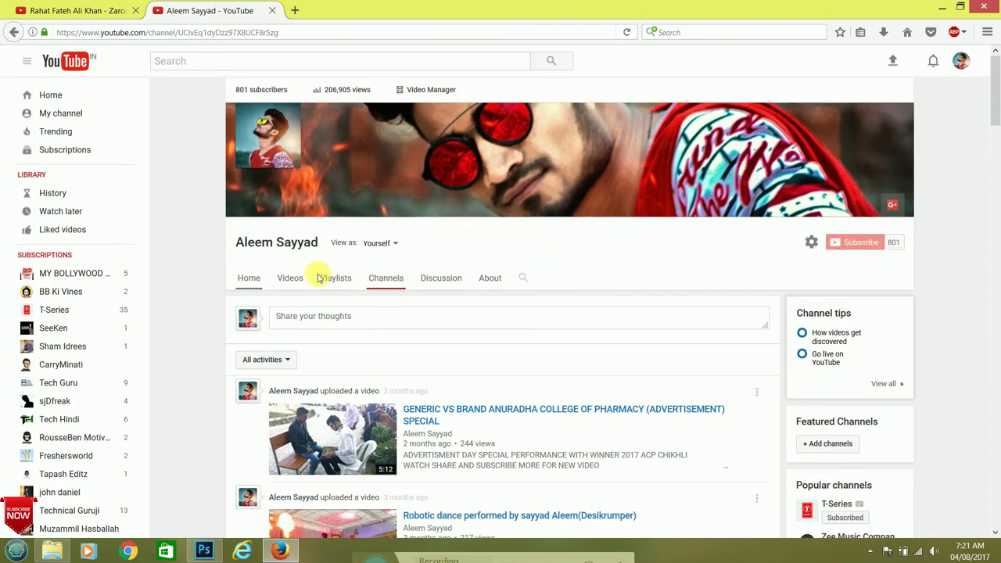
Scroll up and down through the uploaded videos on the creator's YouTube channel page
{"action": "scroll", "coordinate": [497, 245], "scroll_direction": "down", "scroll_amount": 5}
{"action": "scroll", "coordinate": [497, 245], "scroll_direction": "down", "scroll_amount": 5}
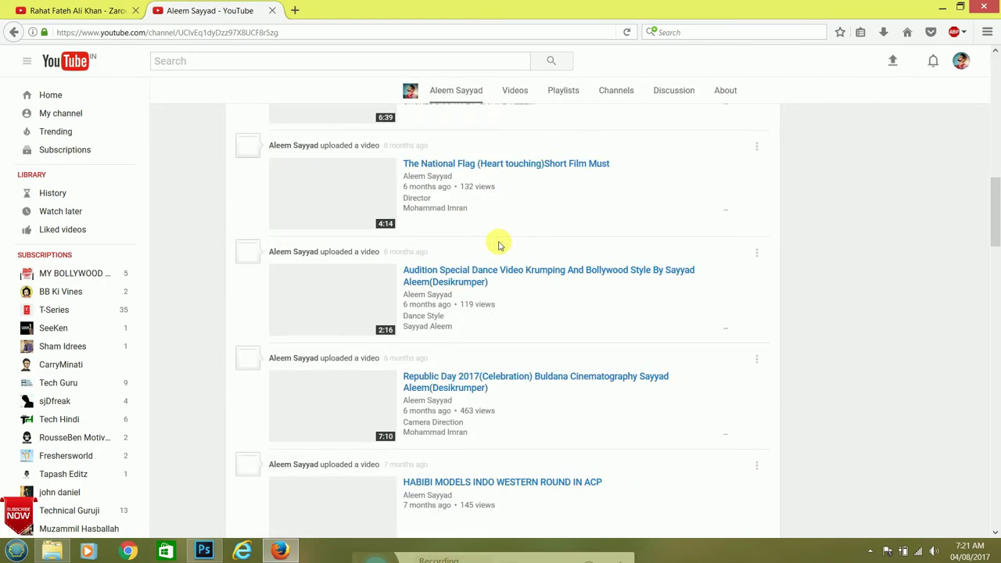
{"action": "scroll", "coordinate": [501, 245], "scroll_direction": "up", "scroll_amount": 3}
{"action": "scroll", "coordinate": [500, 245], "scroll_direction": "up", "scroll_amount": 3}
{"action": "scroll", "coordinate": [501, 245], "scroll_direction": "down", "scroll_amount": 5}
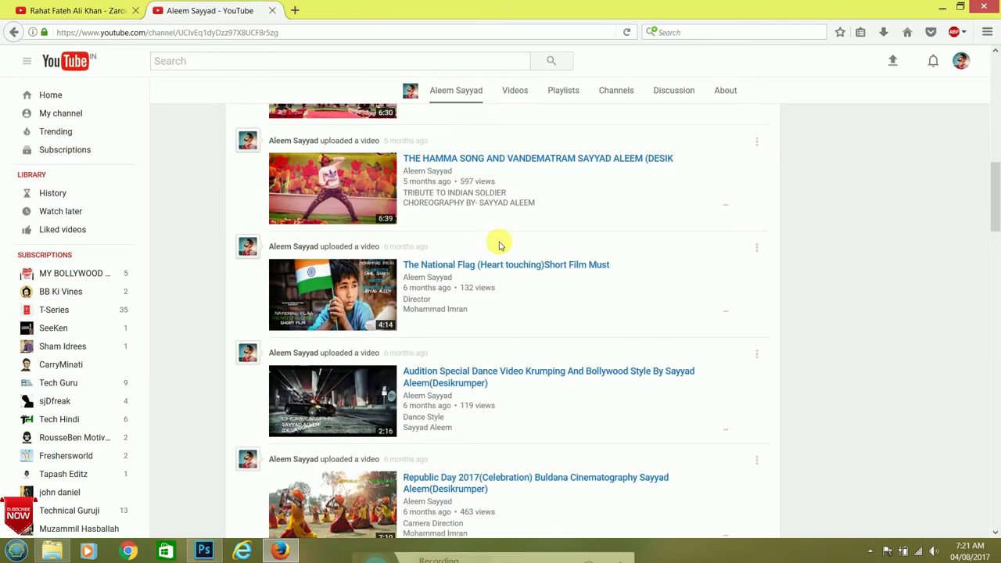
{"action": "scroll", "coordinate": [503, 245], "scroll_direction": "down", "scroll_amount": 5}
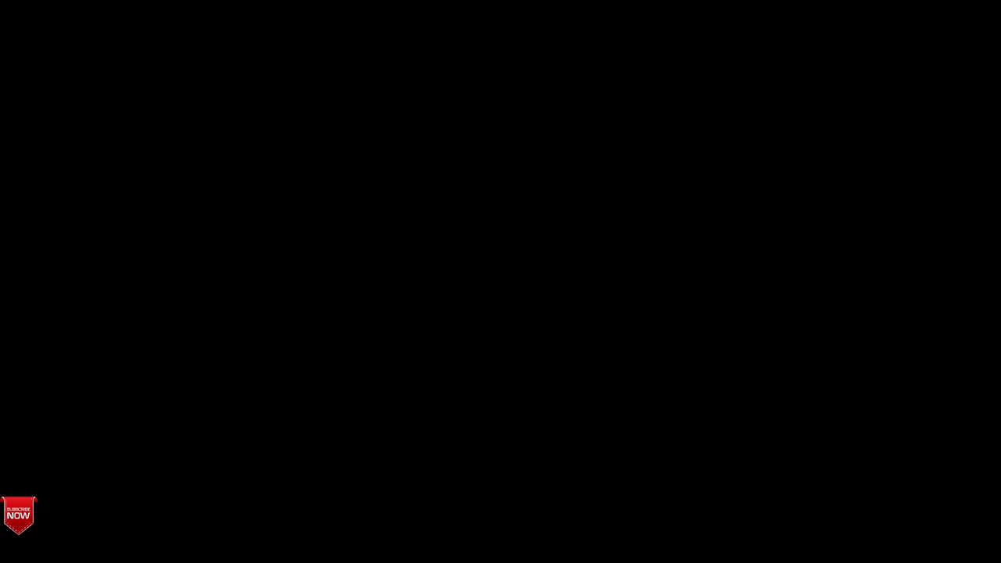